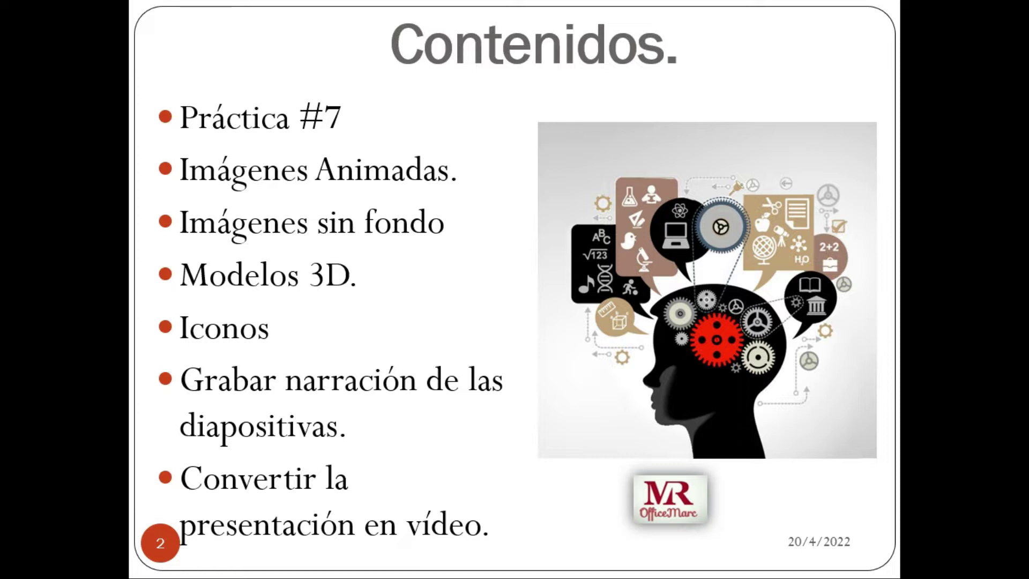
Advance the slide show through Práctica #7 to slide 4, Imágenes Animadas, then switch to the browser
left_click(535, 193)
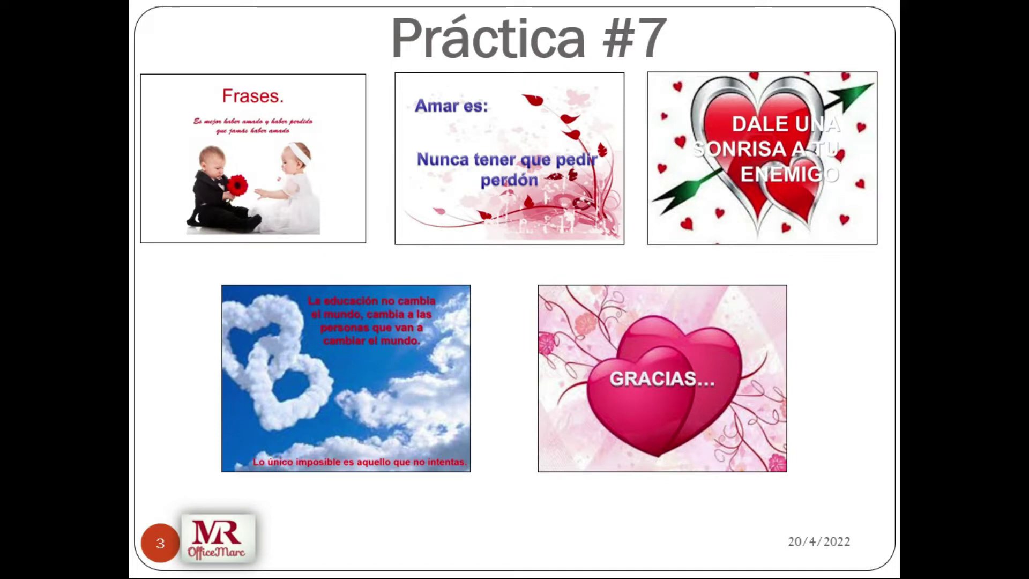
key("Right")
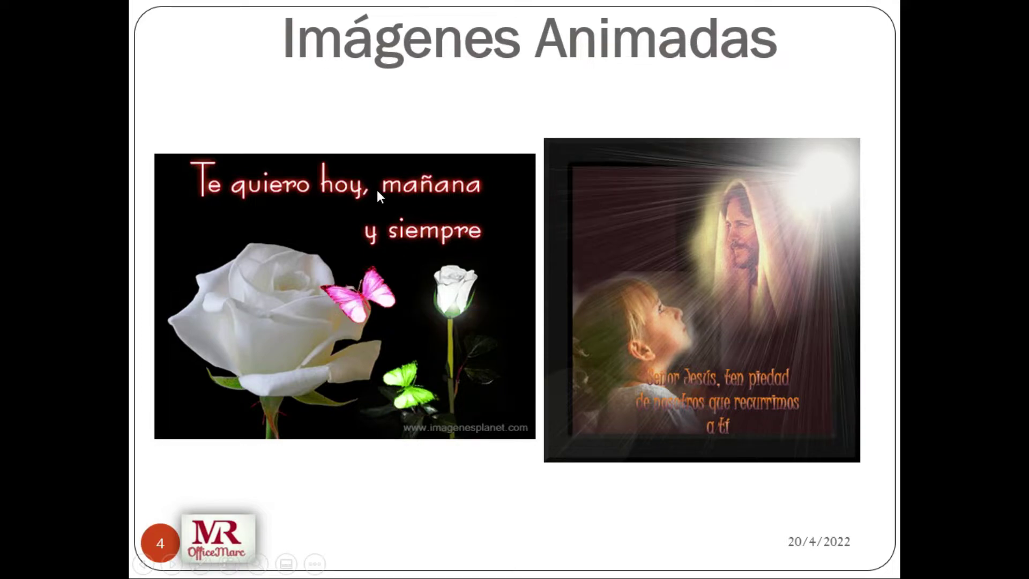
key("alt+Tab")
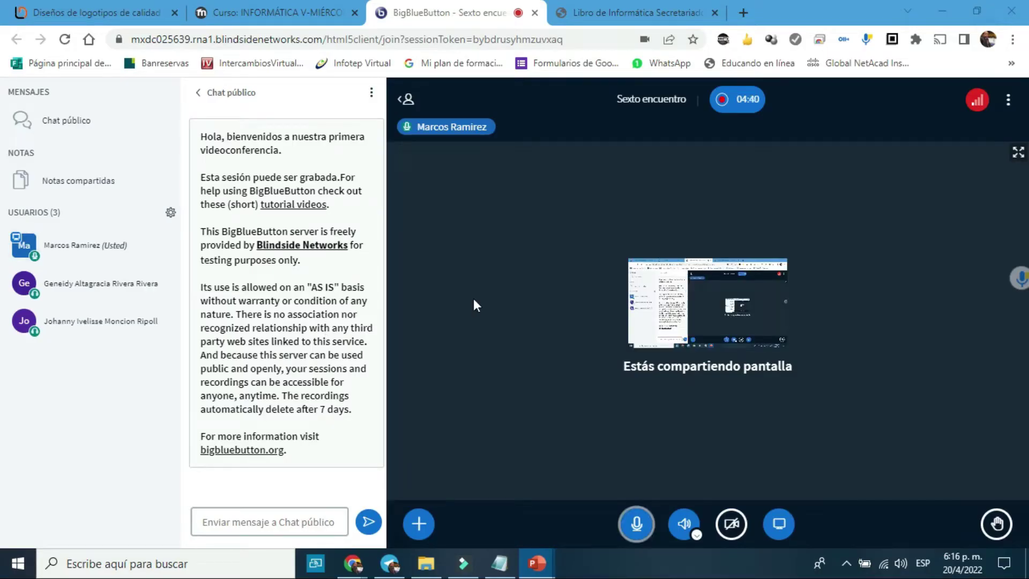
In a new browser tab, search Google for JESUCRITOS
left_click(743, 12)
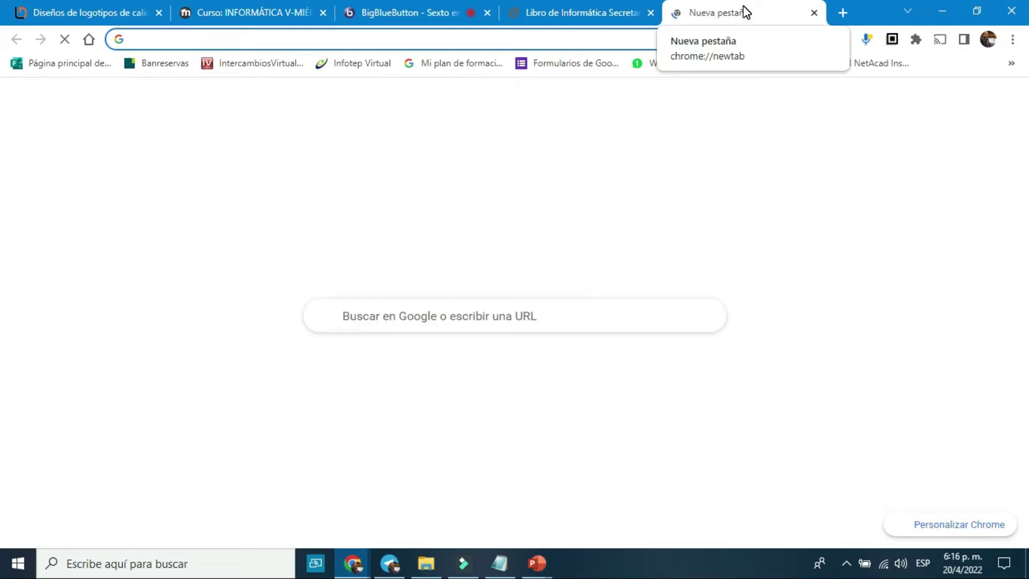
type("GOOgle.com")
key("Tab")
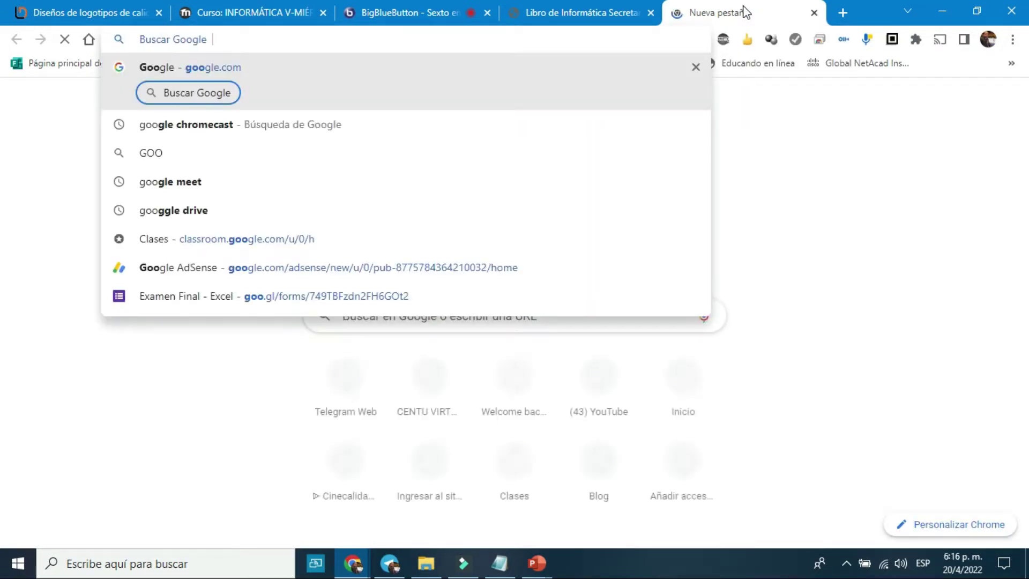
type("JESUCRITOS")
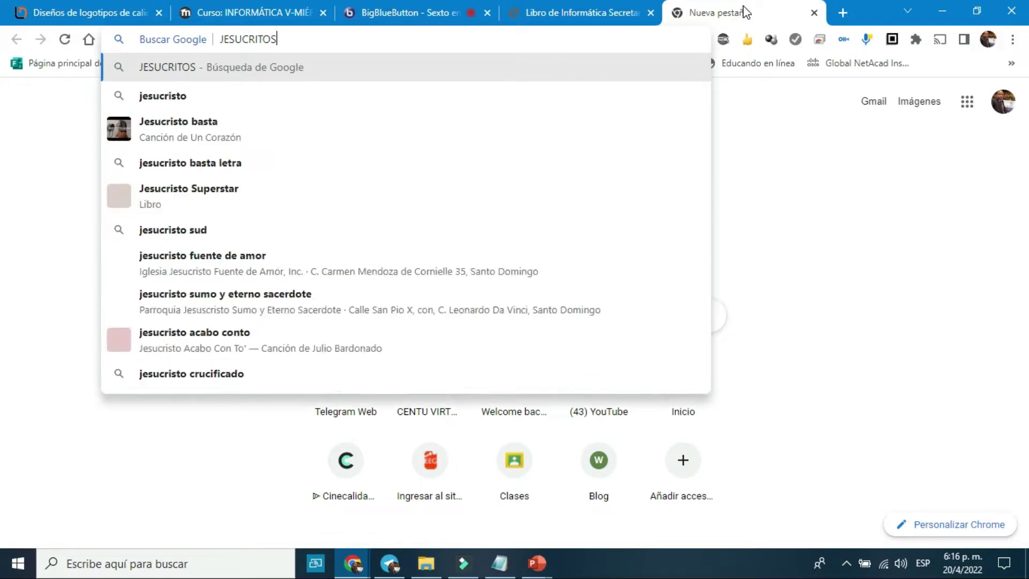
key("Return")
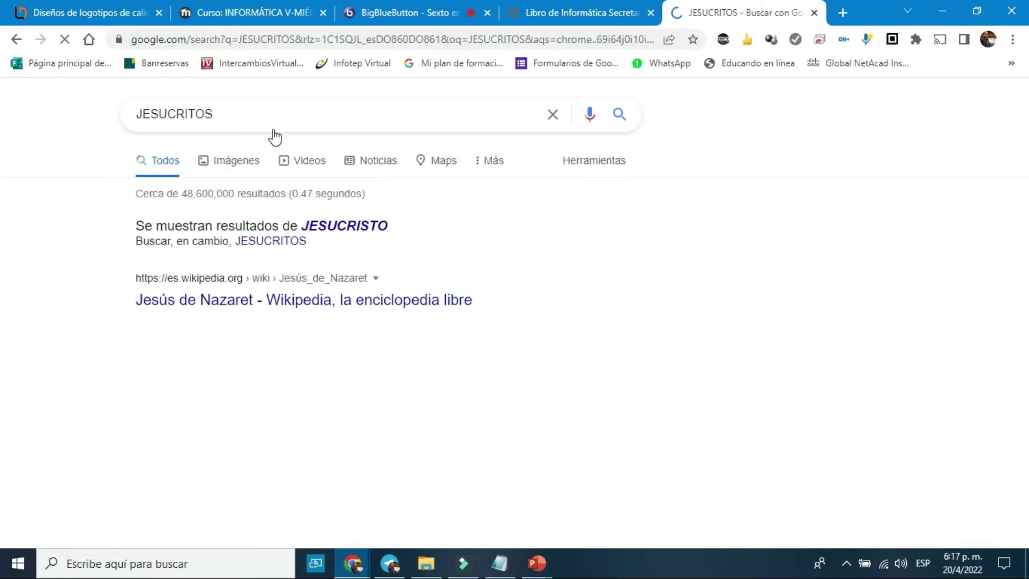
Correct the query by removing the trailing S, search again, and show image results
left_click(276, 119)
left_click(277, 117)
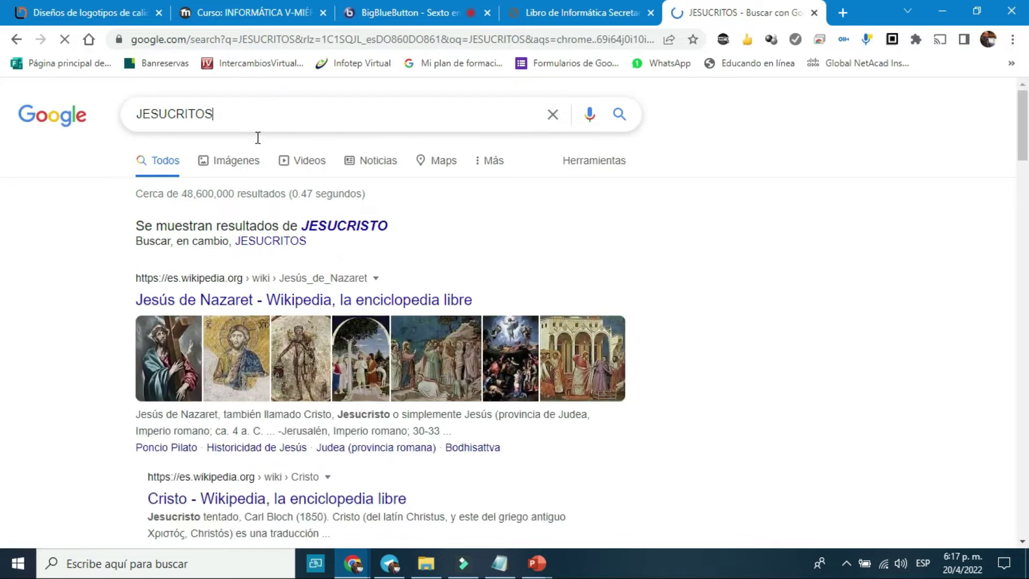
left_click(256, 102)
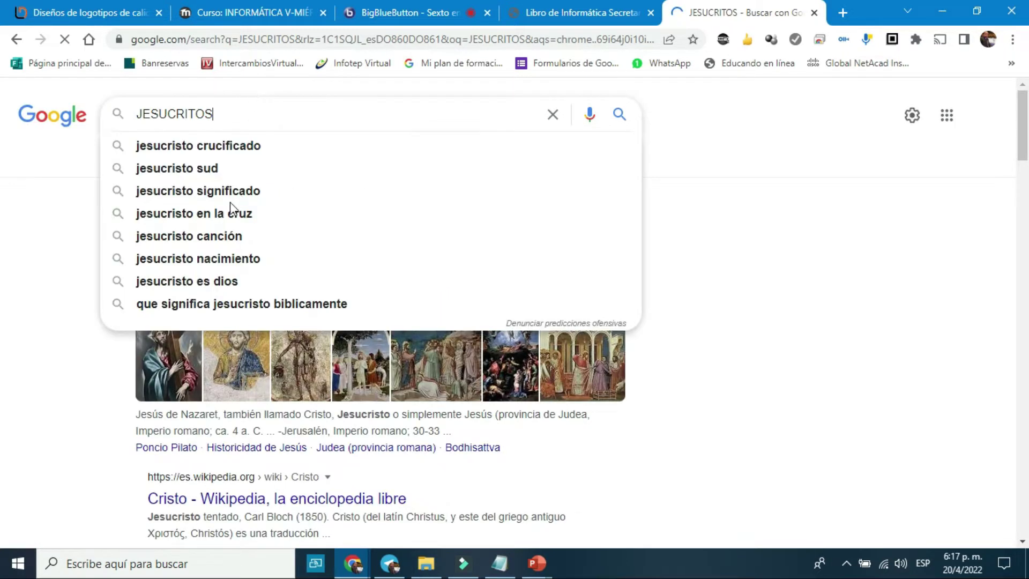
key("BackSpace")
key("Return")
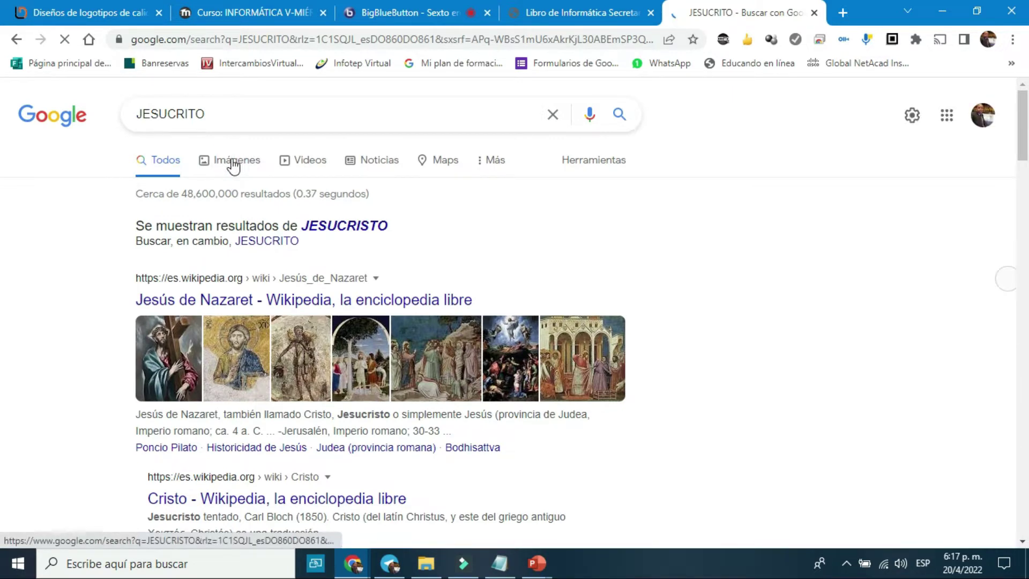
left_click(233, 163)
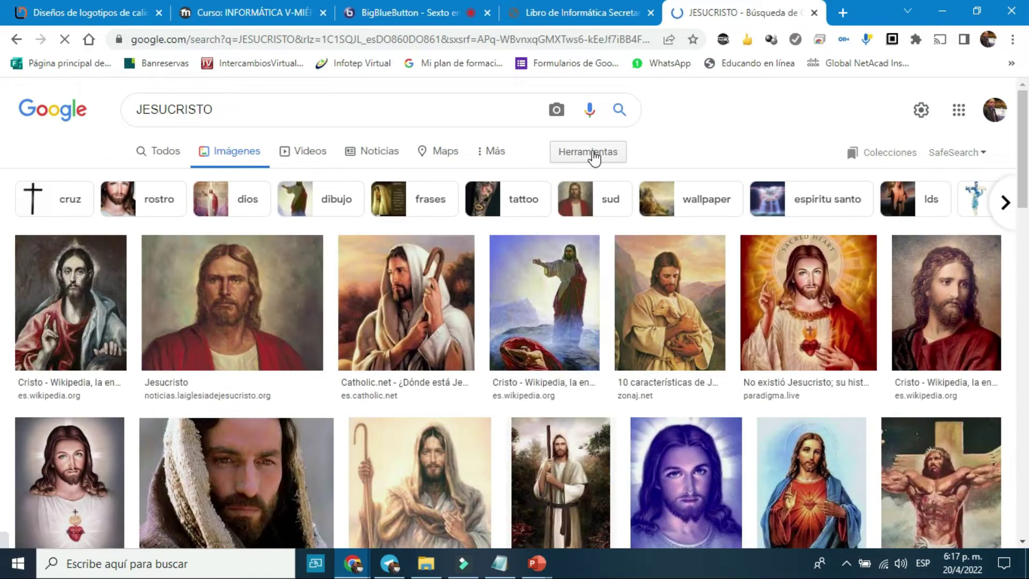
Filter the JESUCRISTO image results to GIF type only
left_click(592, 153)
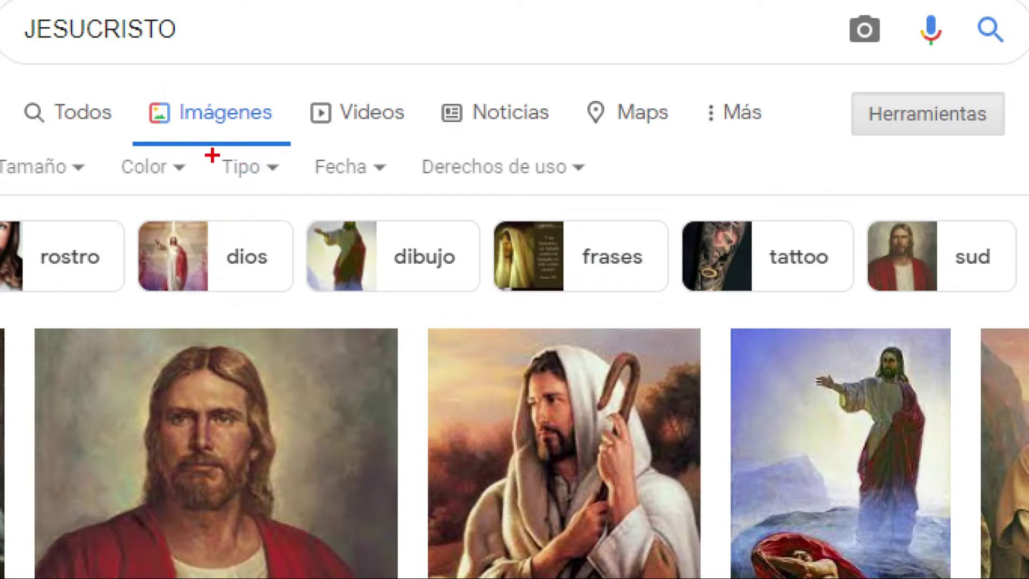
left_click(230, 170)
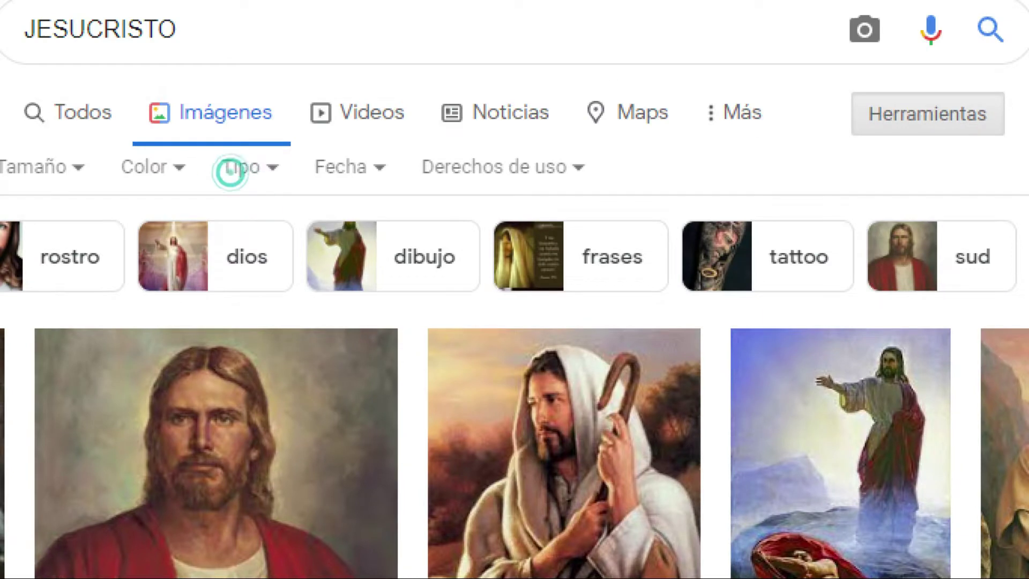
left_click_drag(834, 79, 1023, 151)
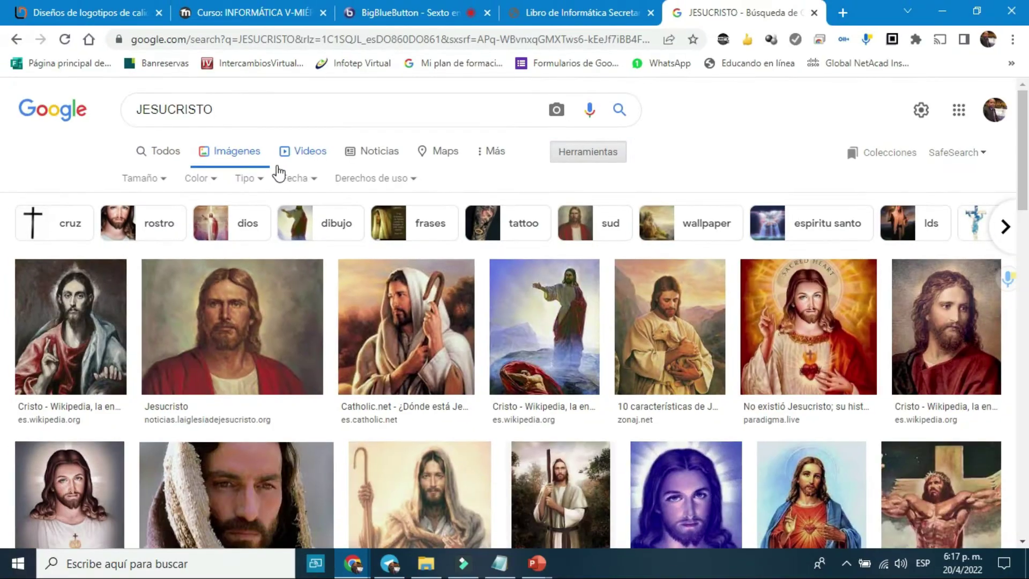
left_click(245, 179)
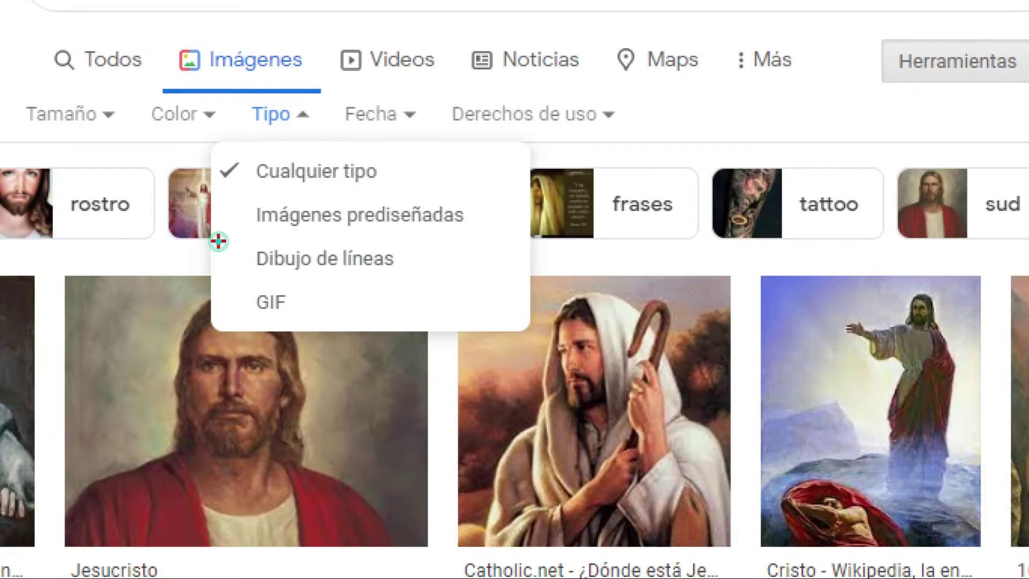
left_click_drag(227, 263, 263, 283)
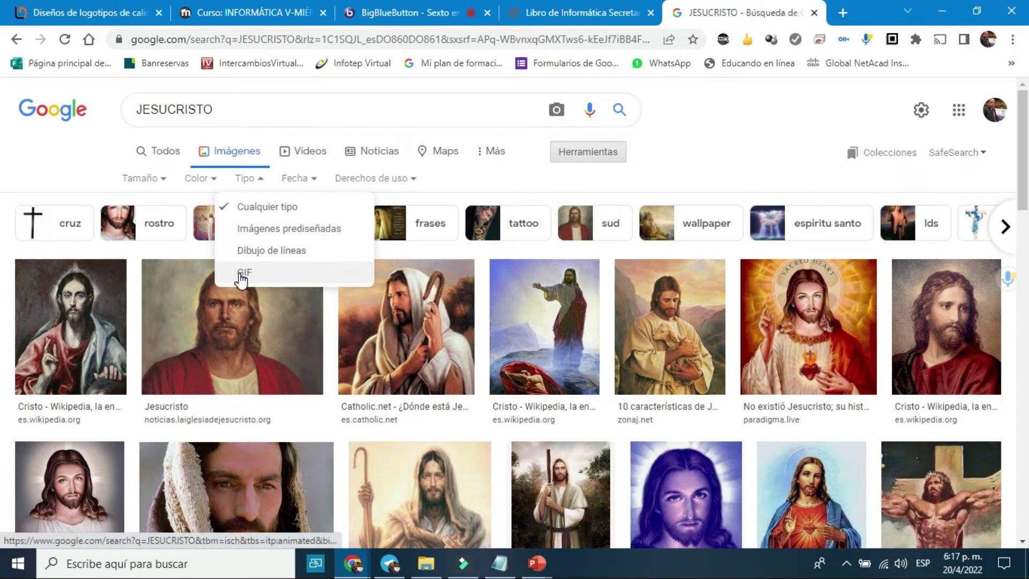
left_click(240, 274)
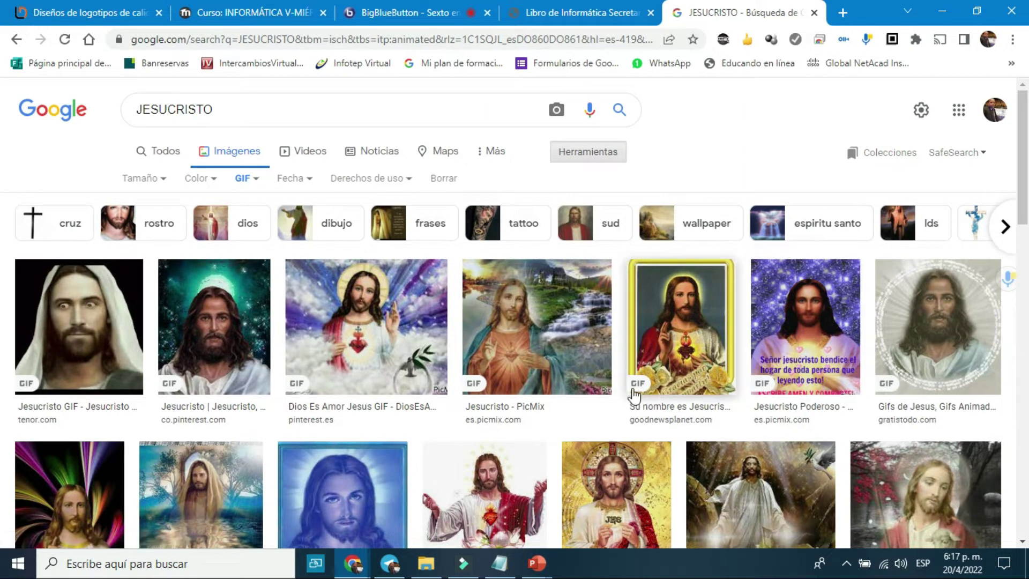
Preview the Dios Es Amor Jesus GIF, then return to PowerPoint
scroll(472, 329, "down", 2)
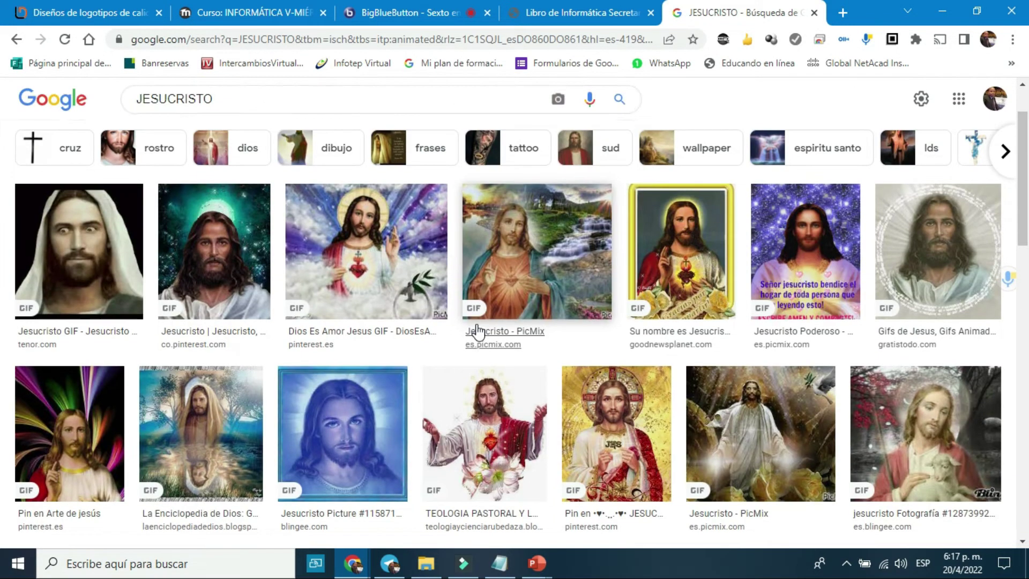
scroll(471, 329, "up", 2)
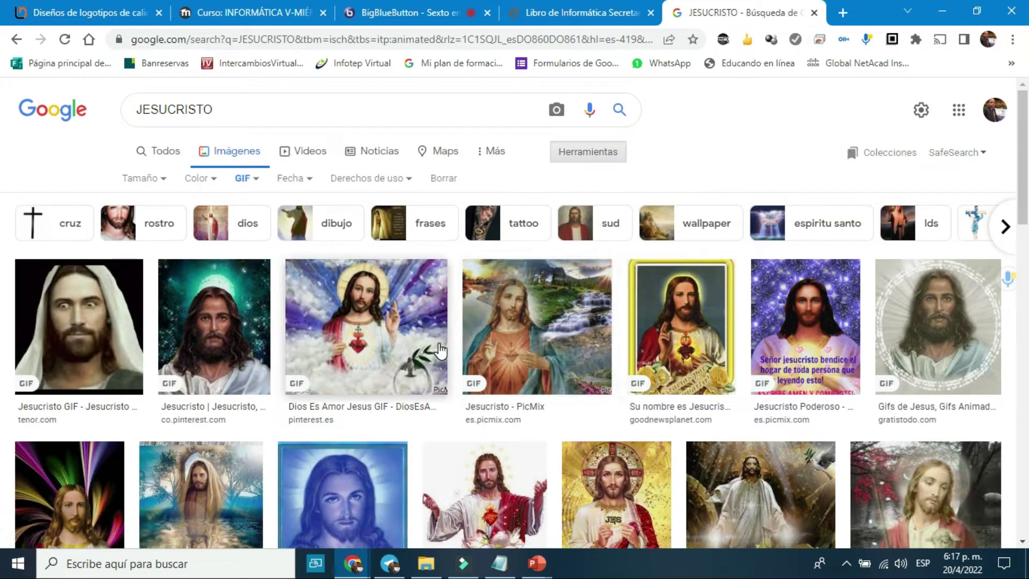
left_click(401, 335)
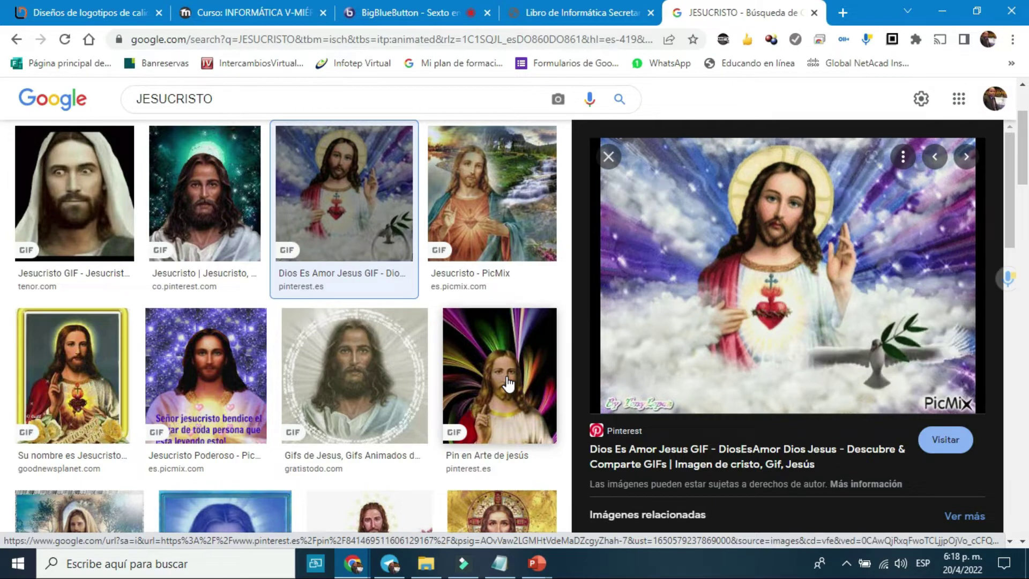
key("alt+Tab")
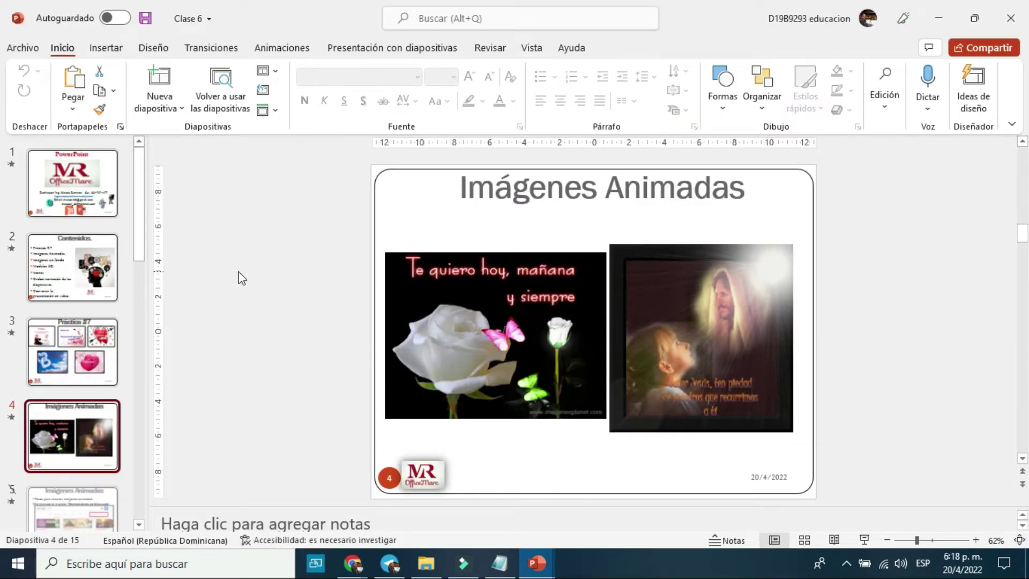
Go to slide 6, Imágenes sin fondo, select its frame picture, then return to the browser
scroll(70, 379, "down", 1)
scroll(70, 378, "down", 2)
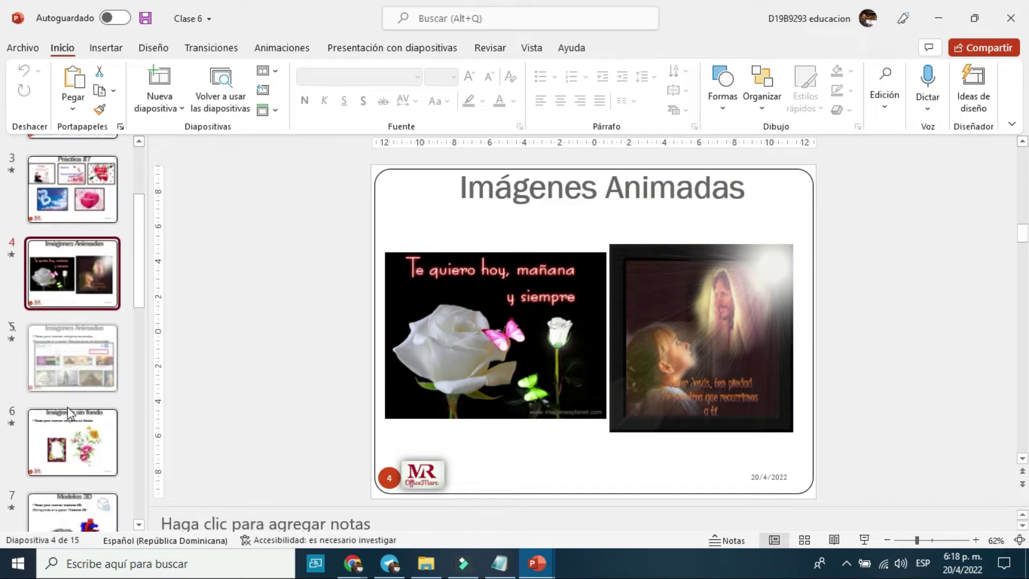
left_click(78, 439)
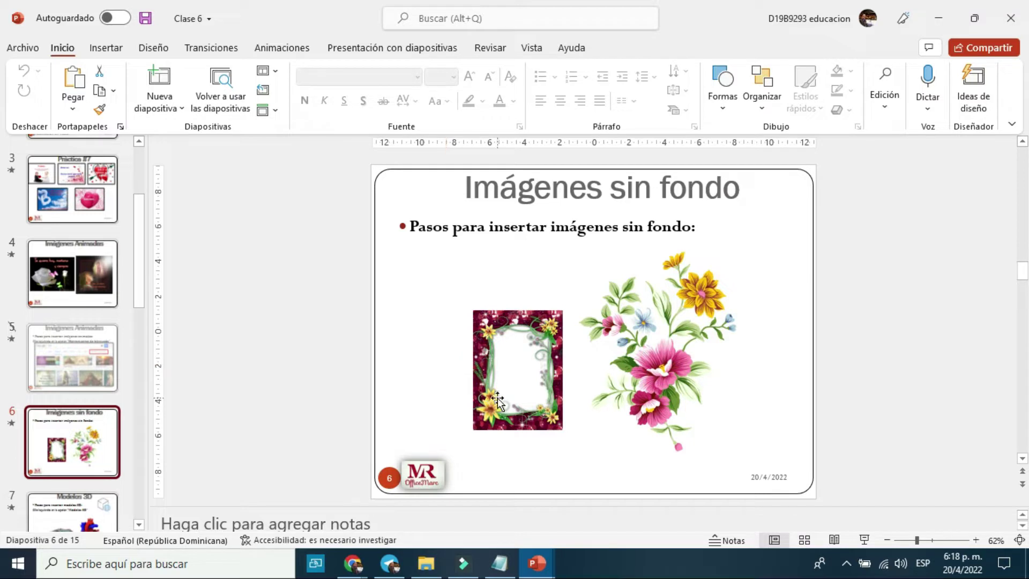
left_click(535, 359)
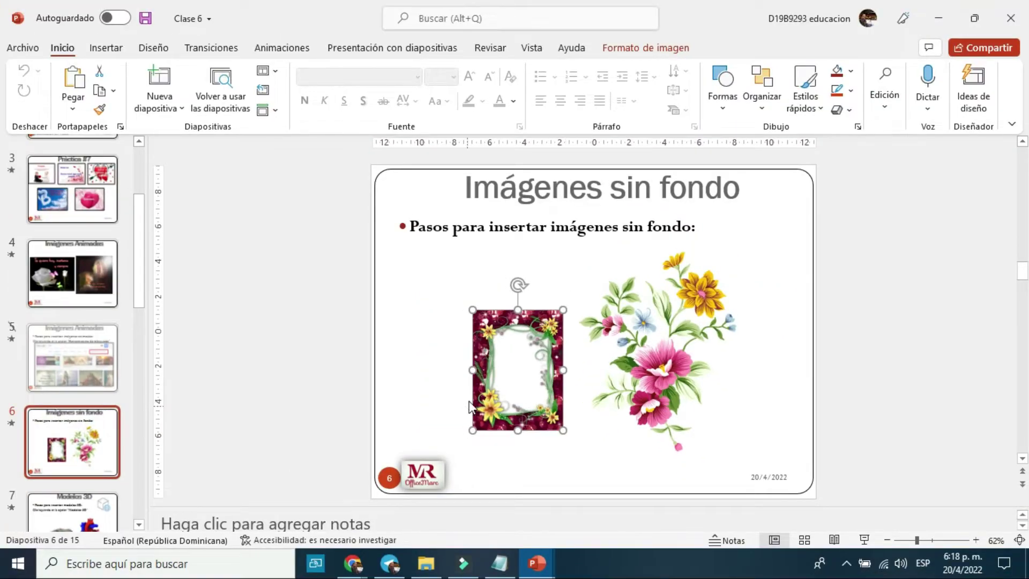
key("alt+Tab")
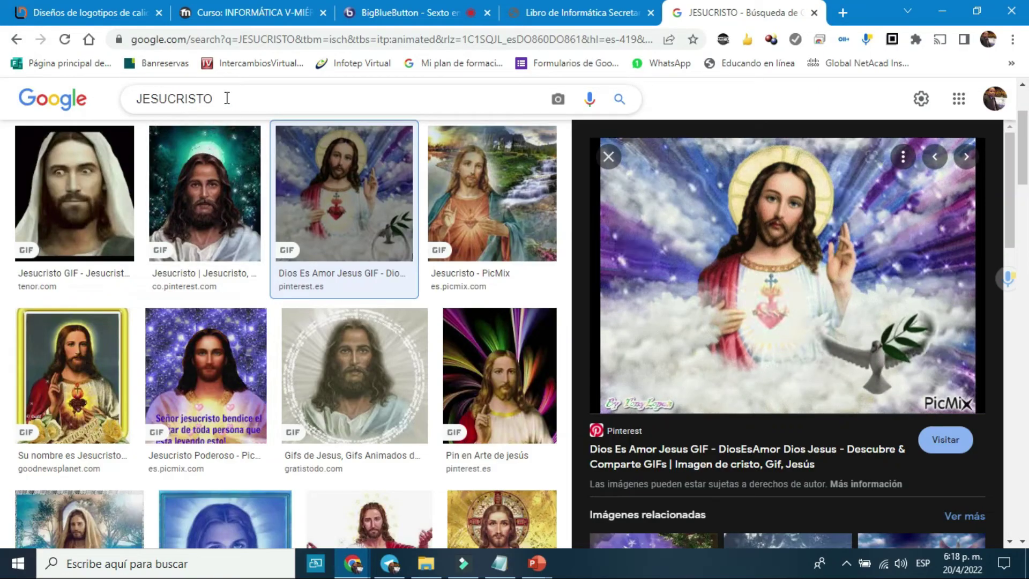
Change the image search to JESUCRISTO PNG
left_click(226, 98)
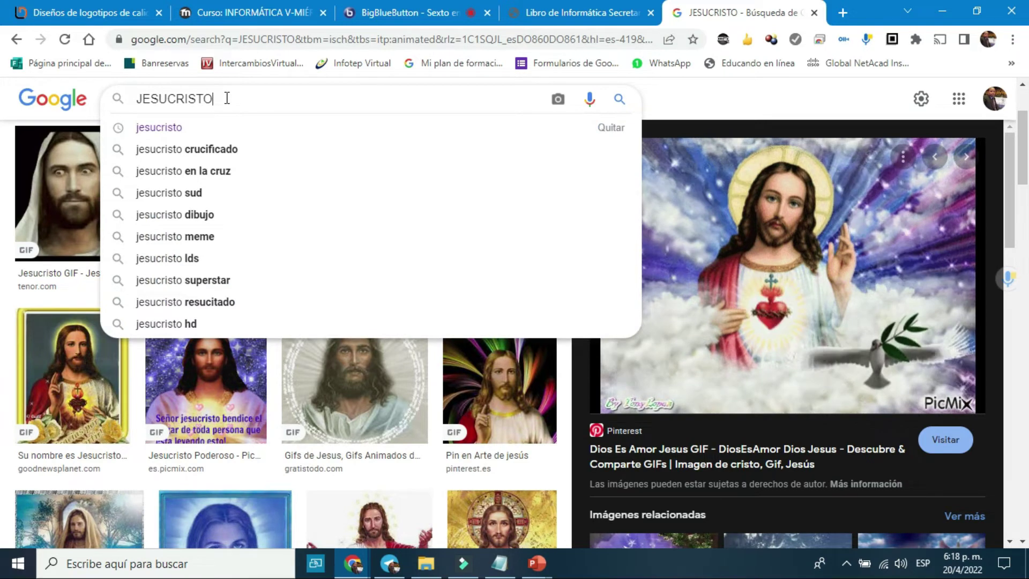
type("PNG")
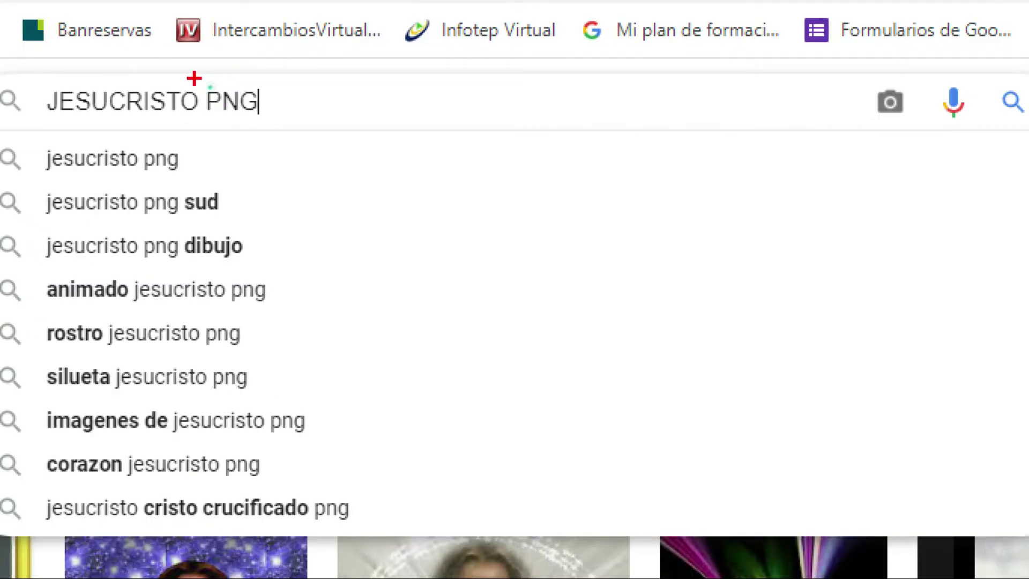
left_click_drag(194, 78, 267, 124)
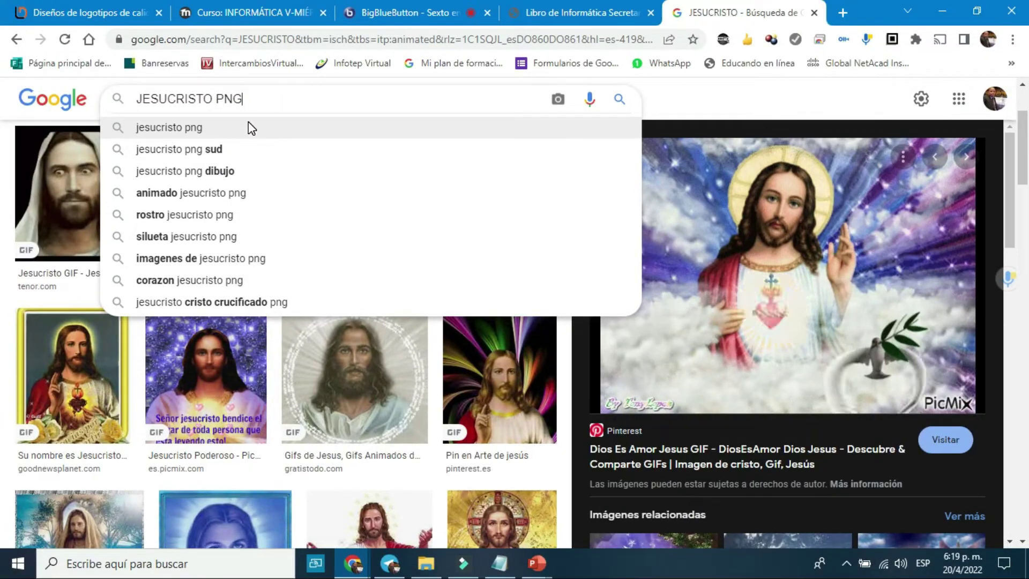
type("1")
key("BackSpace")
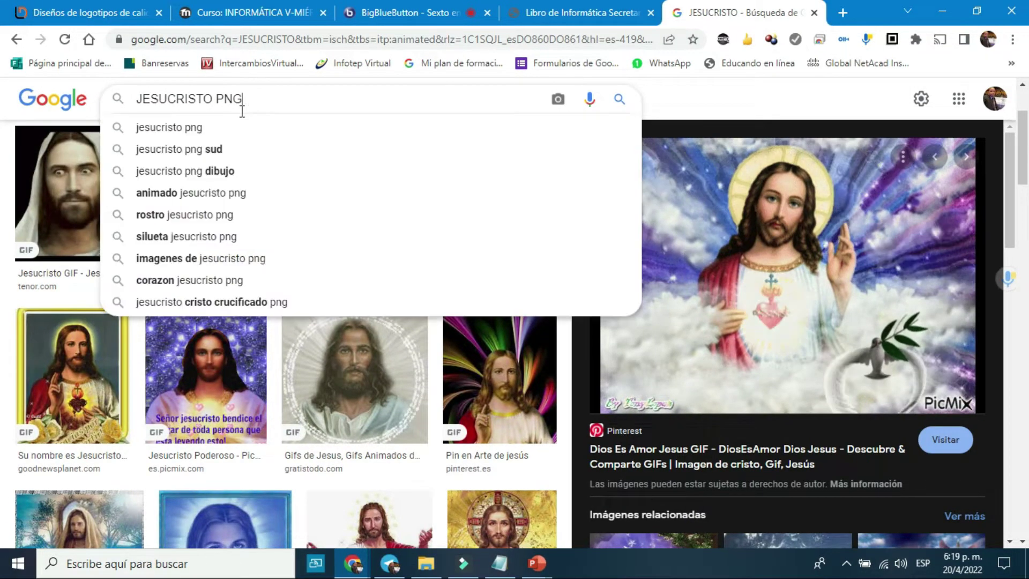
left_click_drag(191, 69, 255, 105)
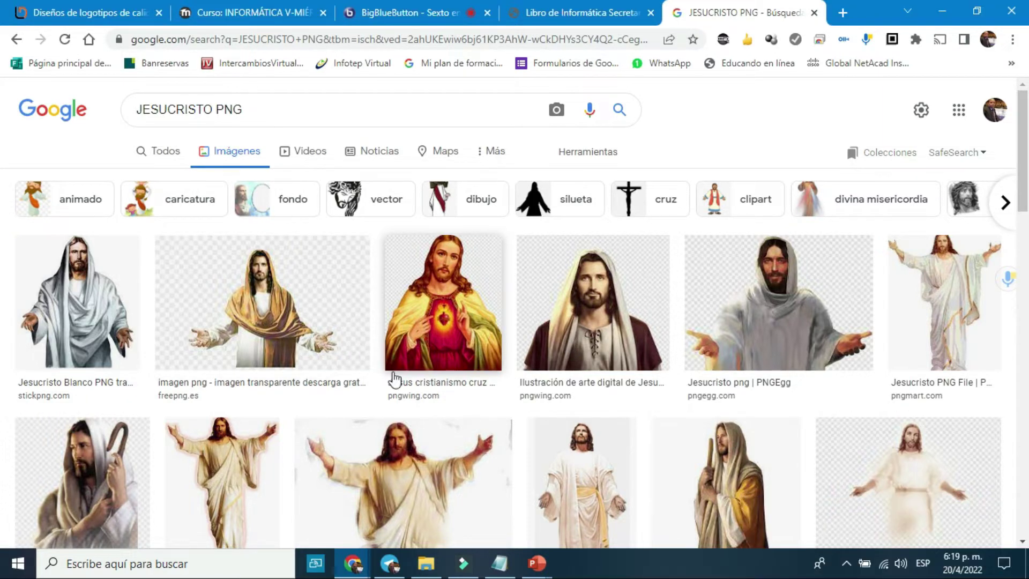
Copy the PNGWing transparent digital-art Jesus illustration and switch to the Clase 6 presentation
scroll(285, 389, "down", 2)
scroll(284, 387, "down", 1)
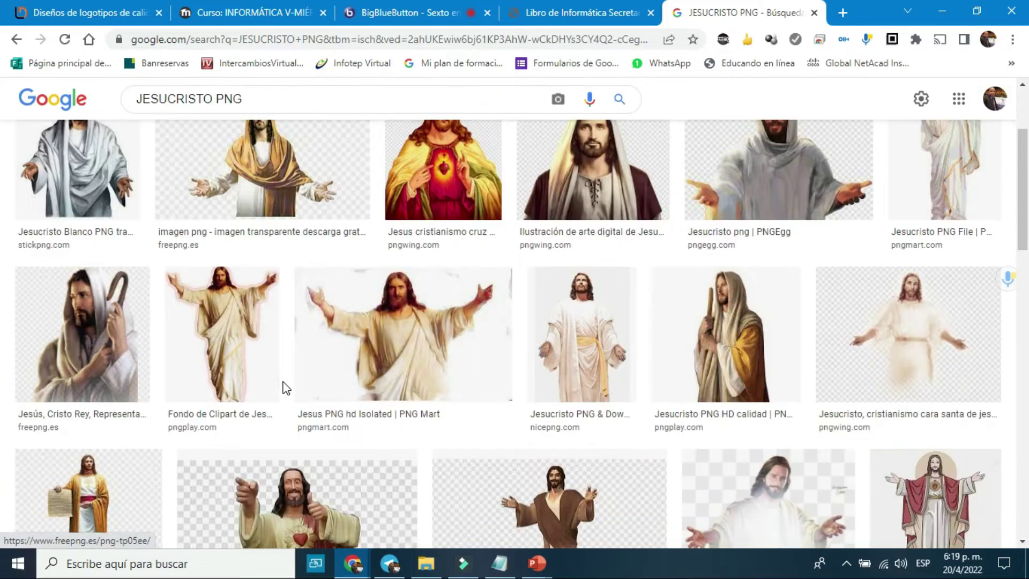
scroll(284, 387, "up", 3)
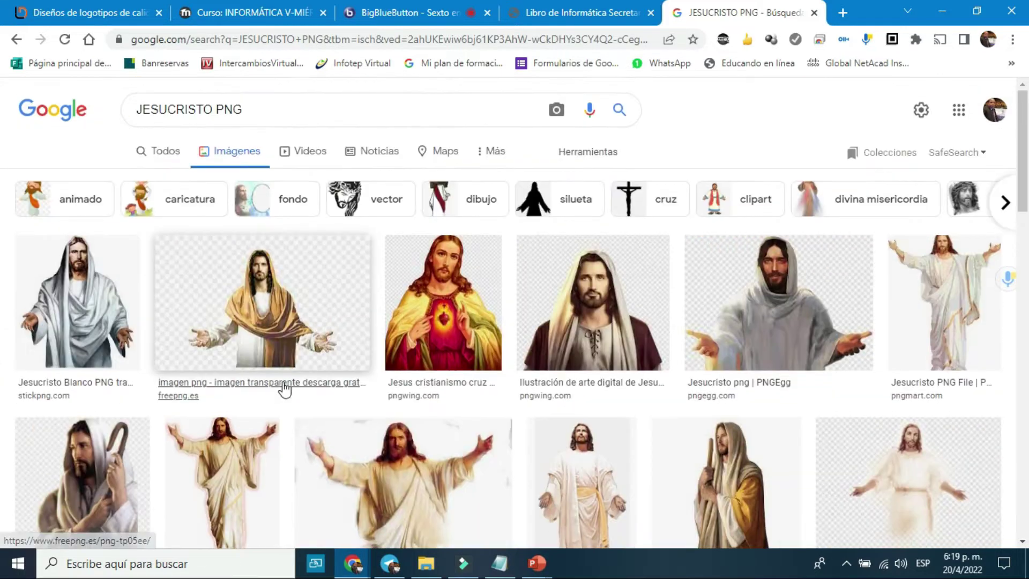
left_click(598, 327)
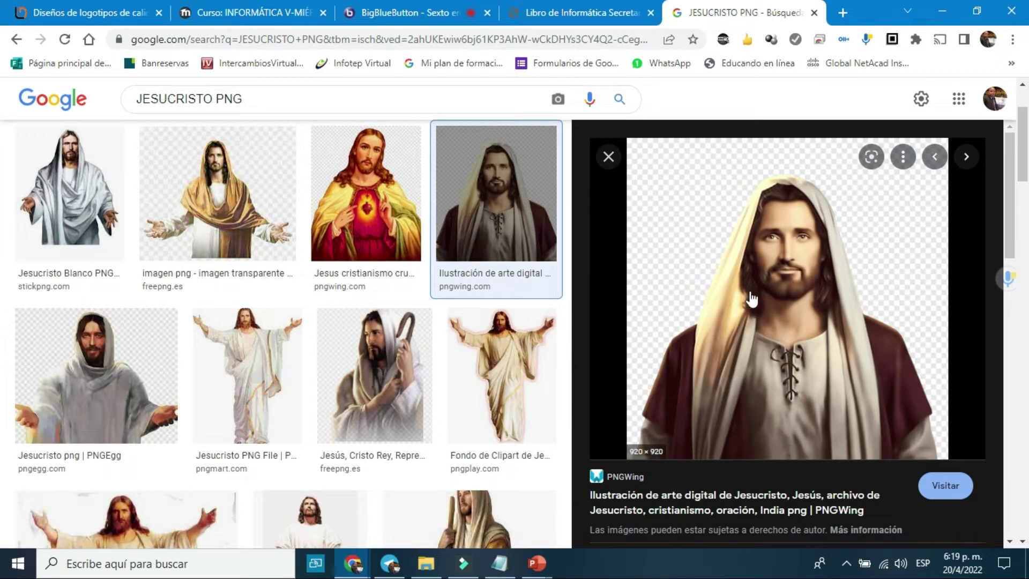
right_click(731, 261)
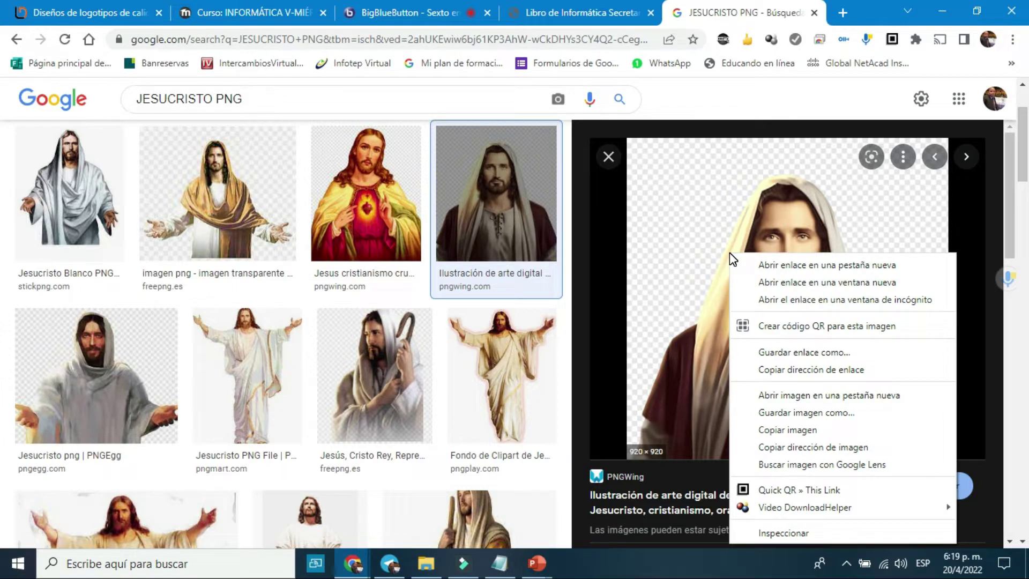
left_click(784, 429)
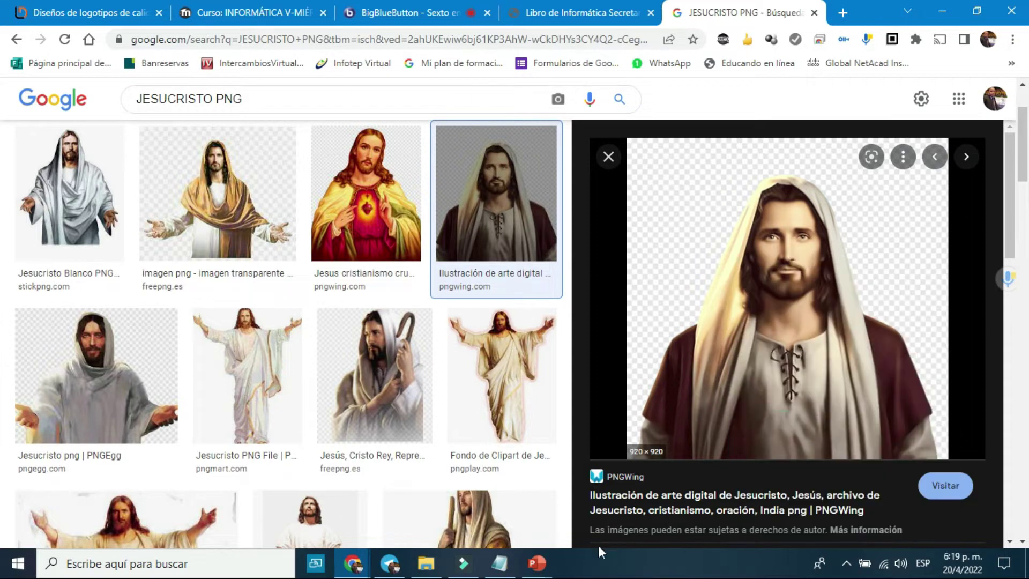
mouse_move(536, 563)
left_click(604, 488)
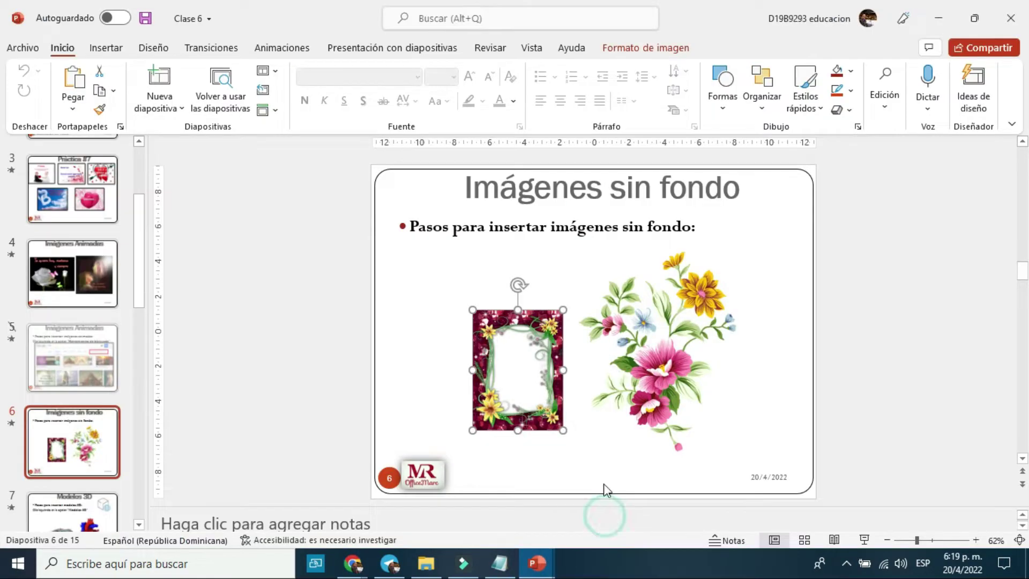
Place the copied Jesus illustration on slide 6 and bring up the picture format options
left_click(755, 397)
left_click(782, 374)
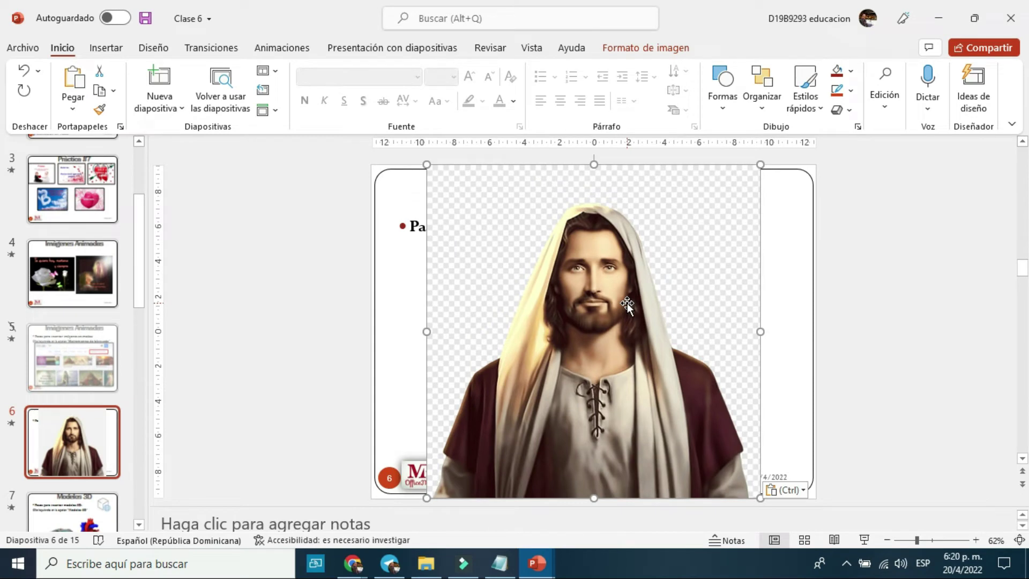
left_click(659, 48)
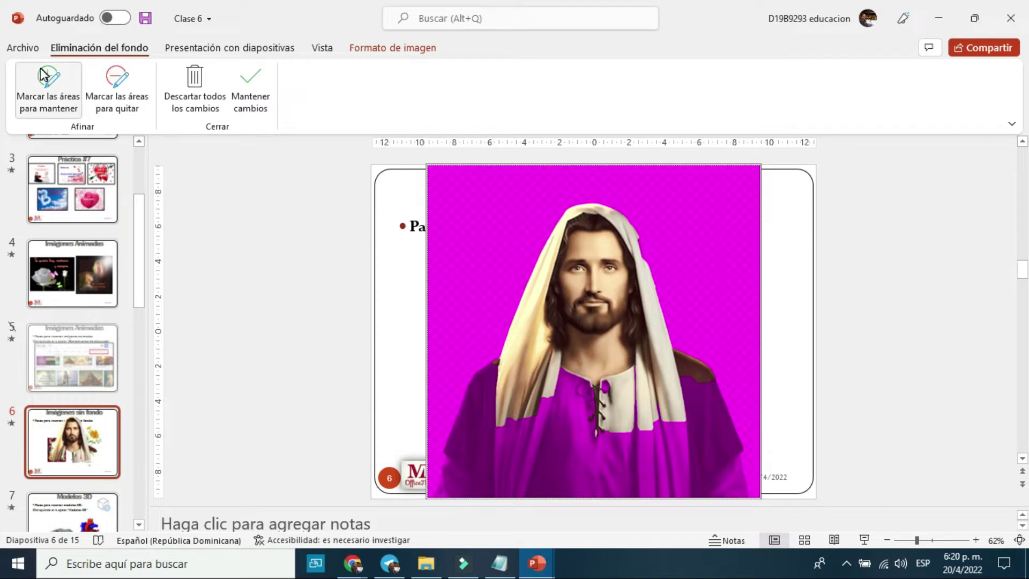
Mark the robe and the hood's right edge as areas to keep during background removal
left_click(46, 90)
left_click_drag(507, 370, 684, 474)
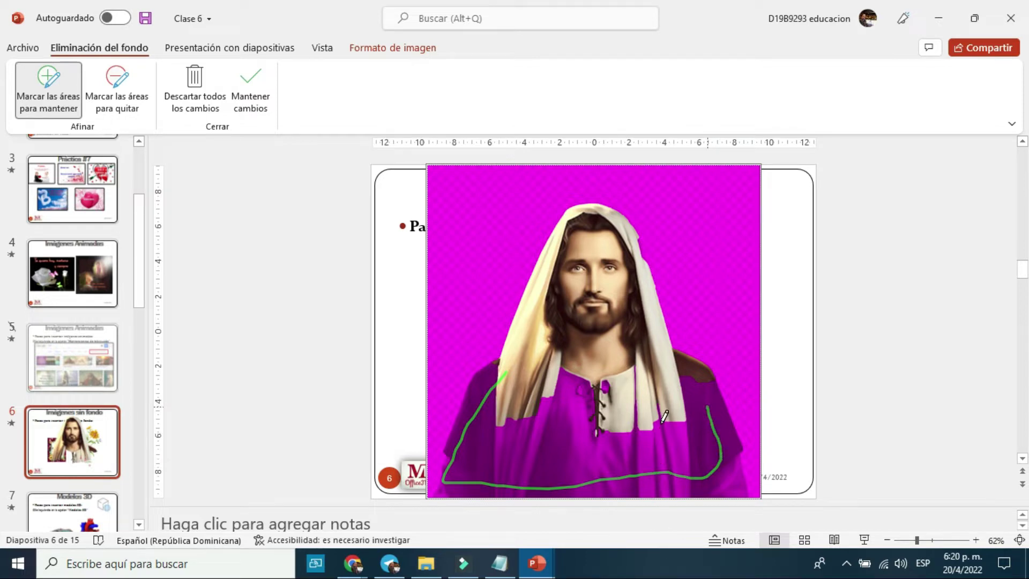
left_click_drag(732, 456, 708, 478)
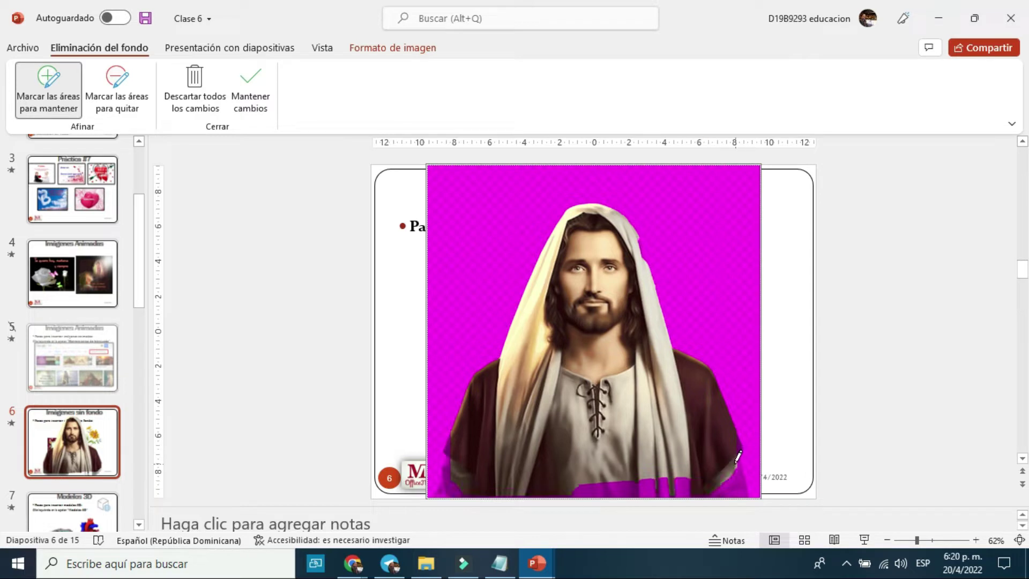
mouse_move(733, 463)
left_mouse_down()
mouse_move(659, 486)
mouse_move(587, 487)
left_mouse_up()
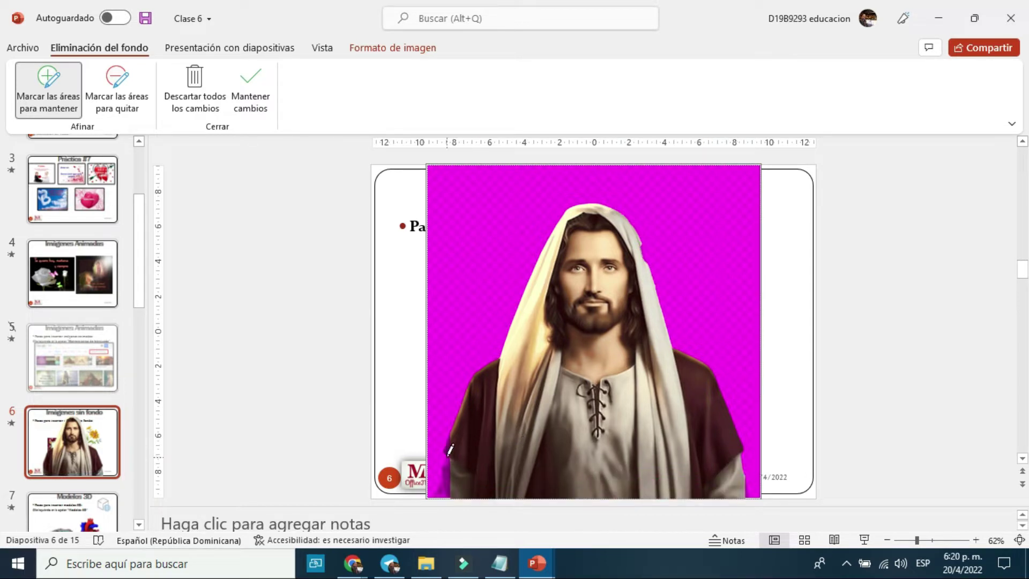
left_click_drag(453, 449, 445, 475)
left_click_drag(638, 242, 643, 255)
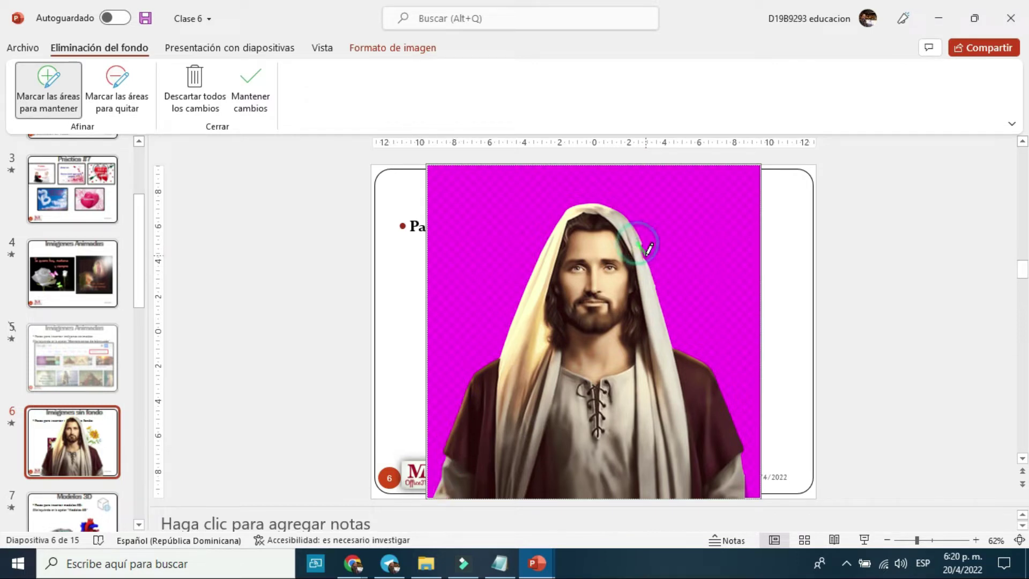
Apply the background removal, delete the Jesus picture, and return to the image results
left_click(247, 85)
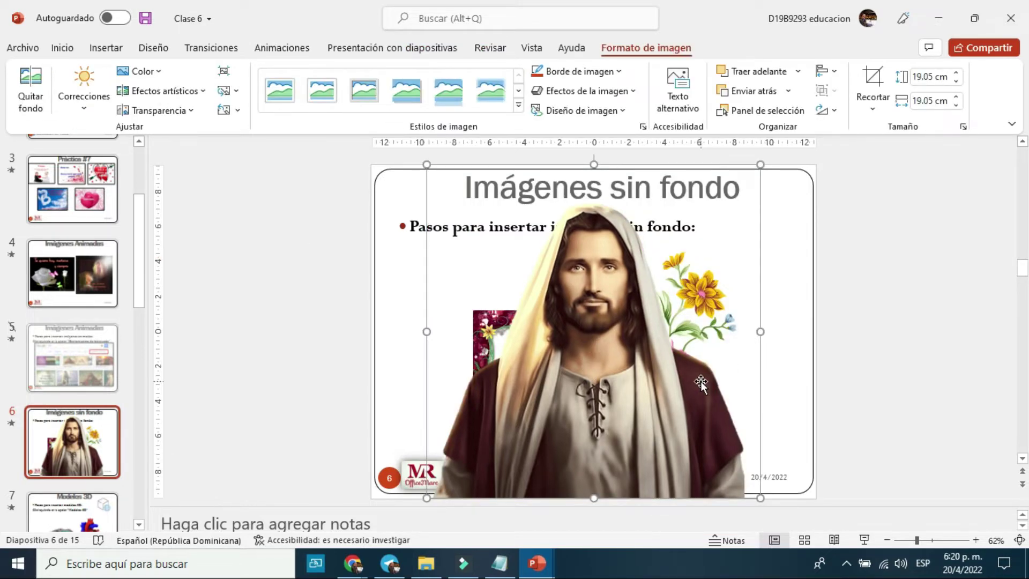
key("Delete")
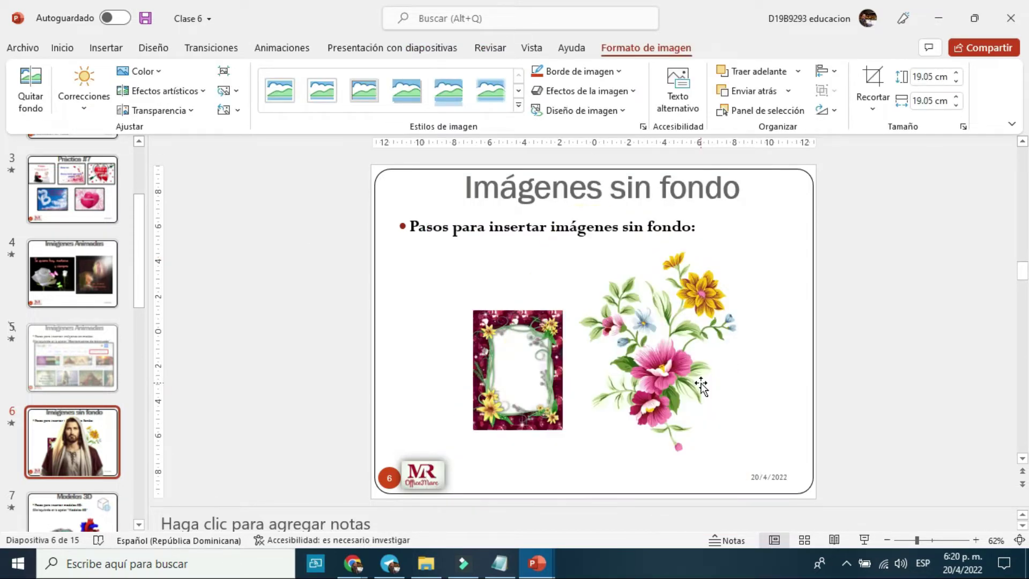
left_click(366, 567)
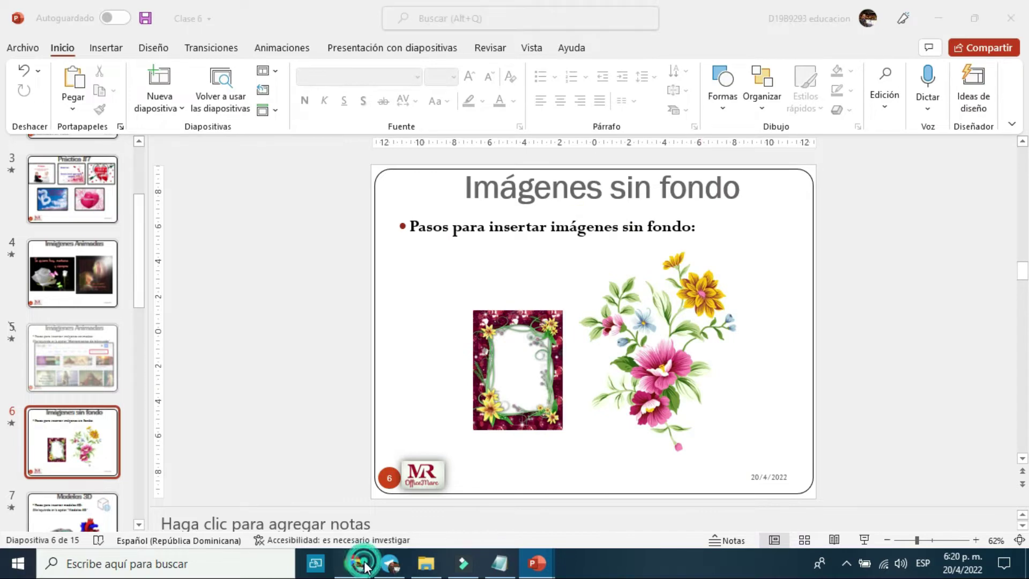
Copy the PNGEgg Jesus image with outstretched arms from the results
left_click(311, 501)
scroll(306, 373, "down", 4)
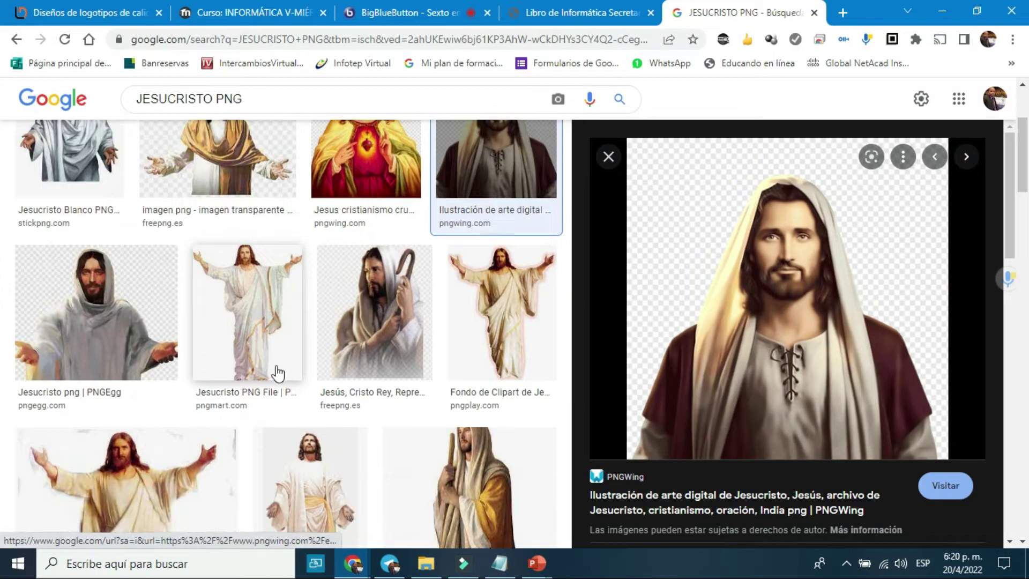
scroll(279, 375, "up", 3)
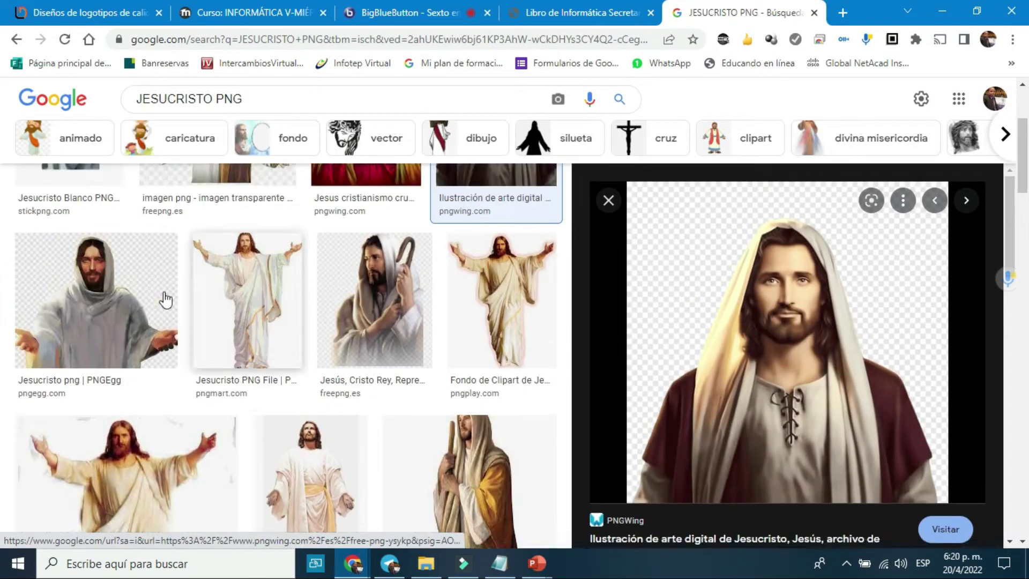
left_click(129, 280)
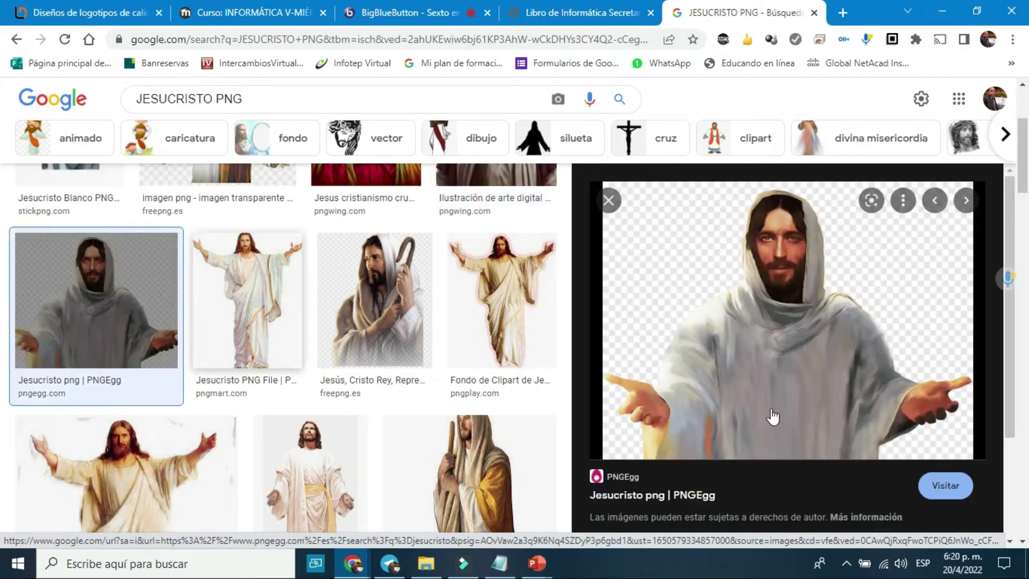
right_click(751, 284)
left_click(794, 439)
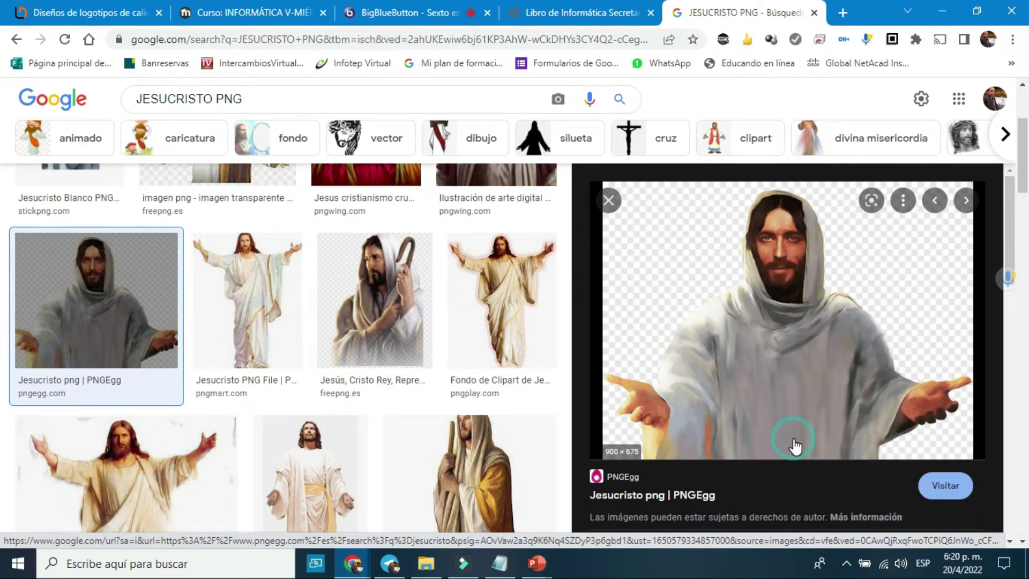
Paste the PNGEgg image onto slide 6, remove it again, and return to the browser
key("alt+Tab")
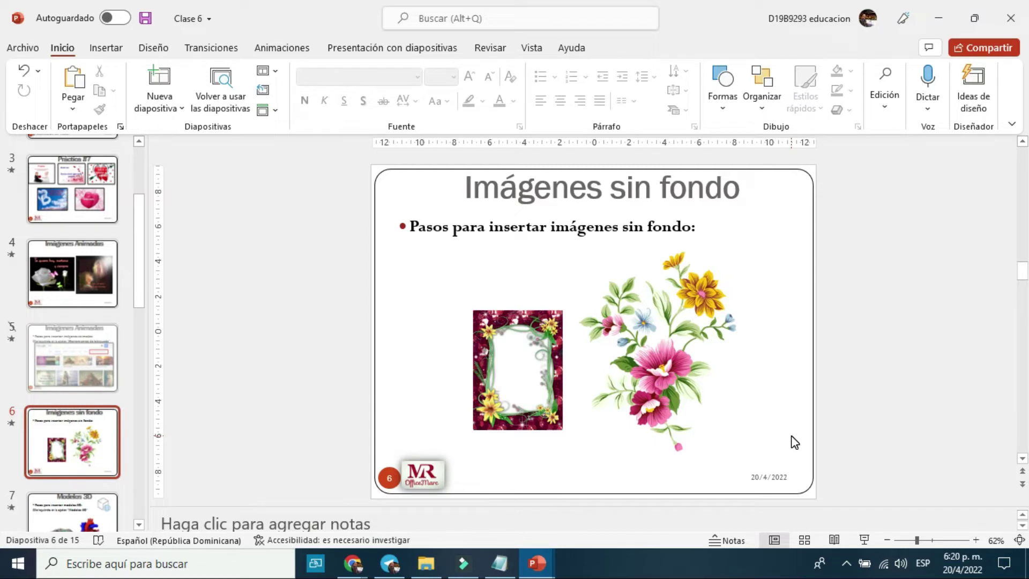
key("ctrl+v")
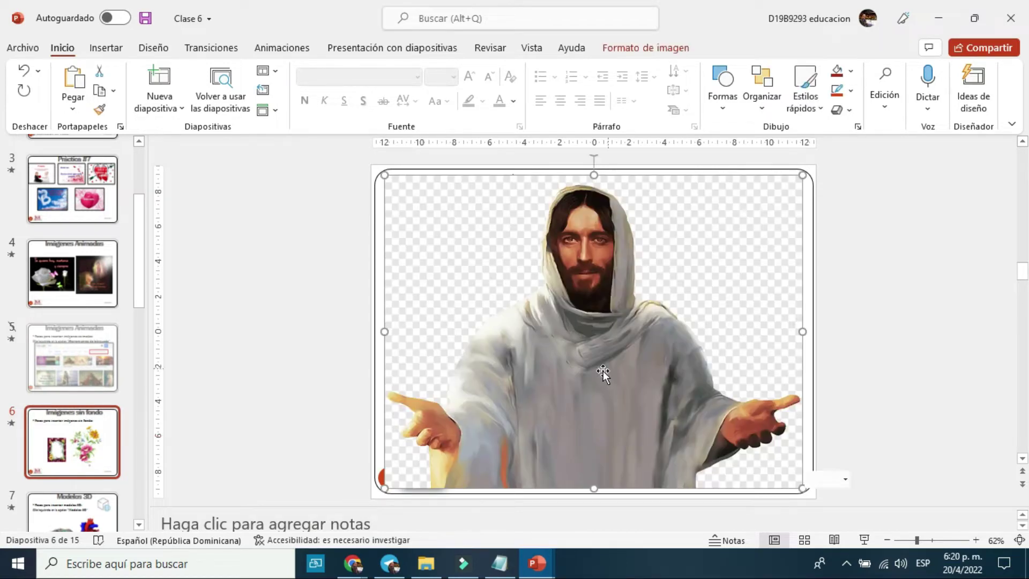
key("Delete")
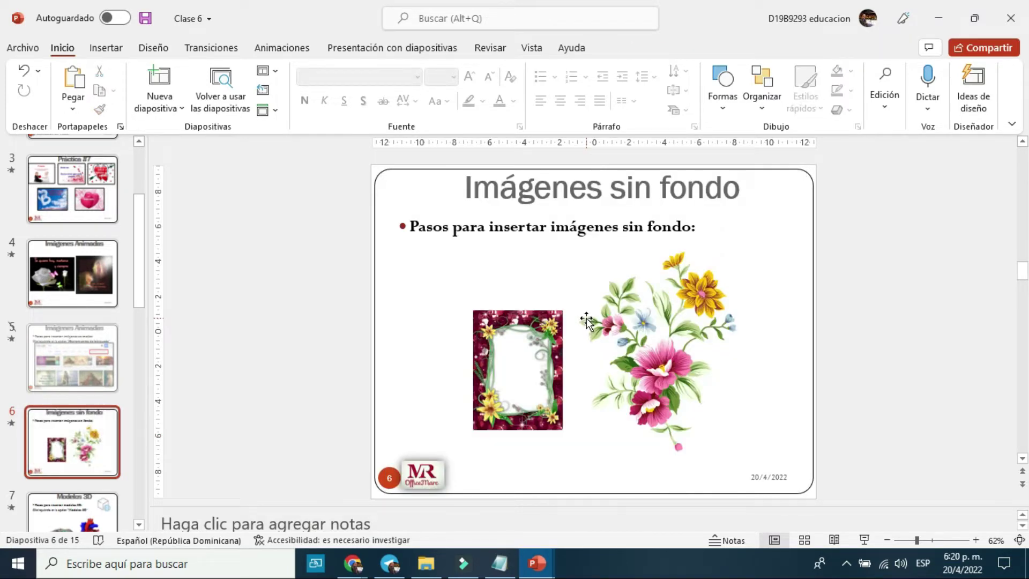
key("alt+Tab")
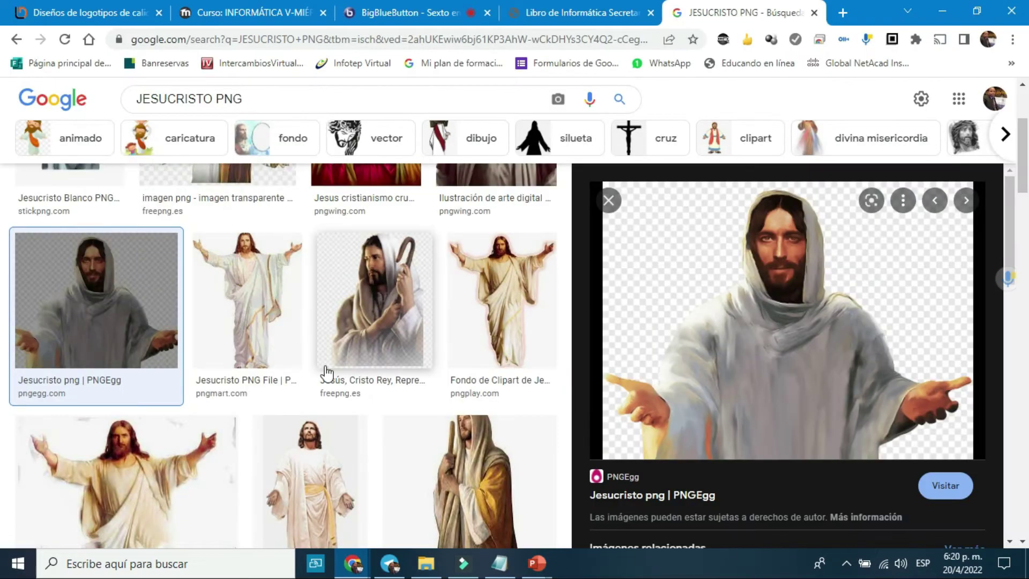
Switch to the all-results page and replace the query with 'free png'
scroll(313, 382, "up", 3)
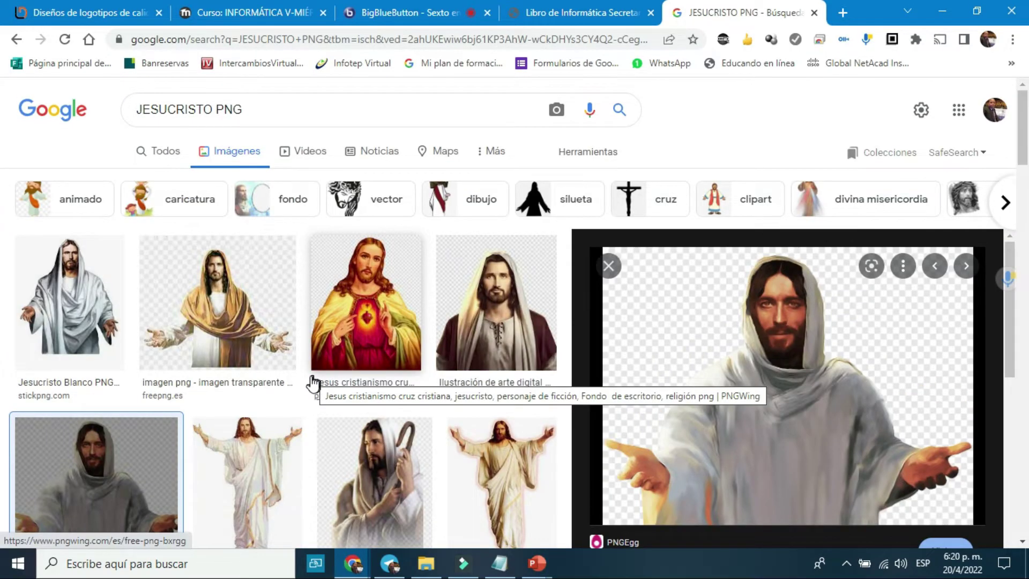
left_click(185, 151)
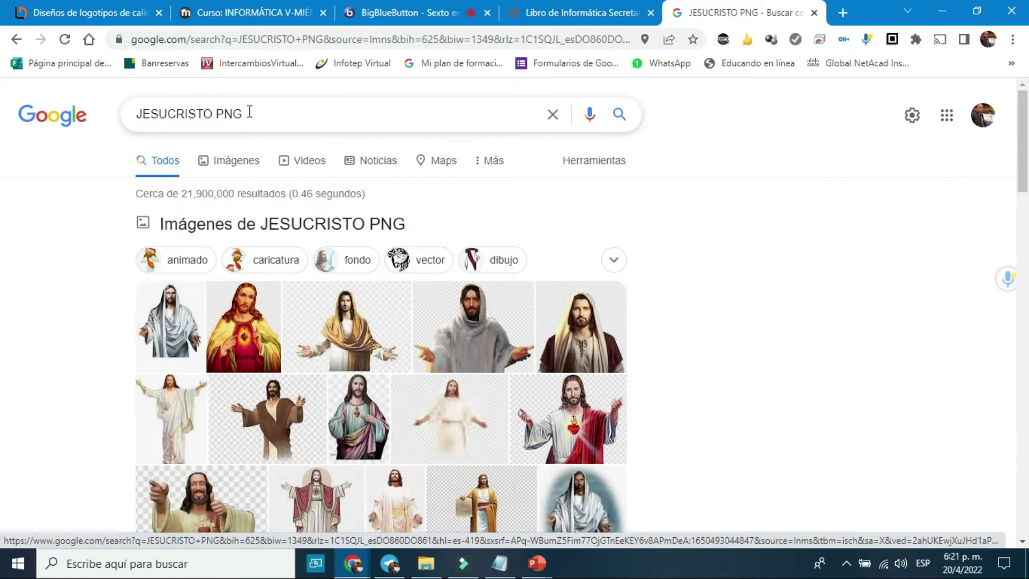
left_click_drag(259, 114, 128, 117)
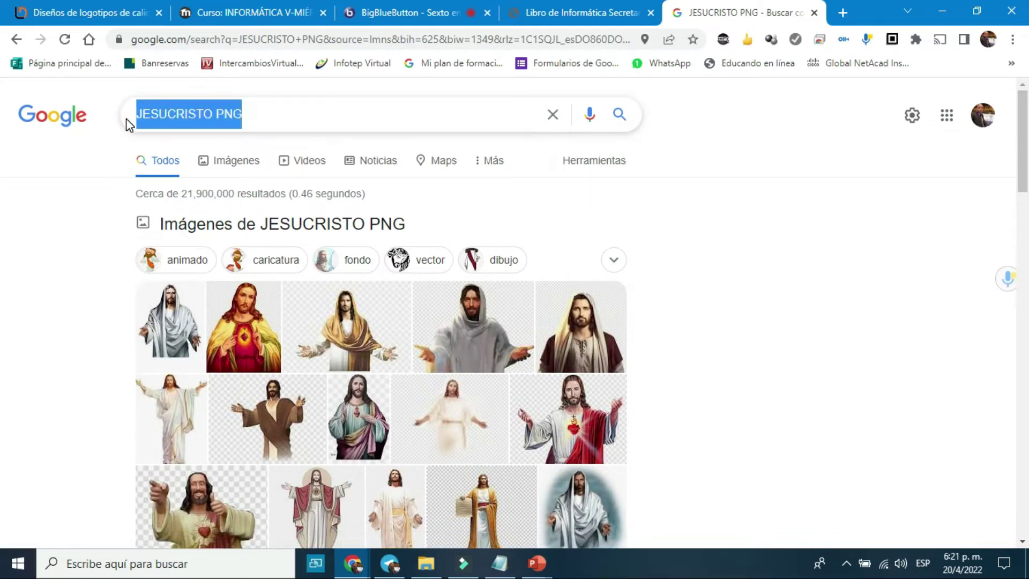
type("free")
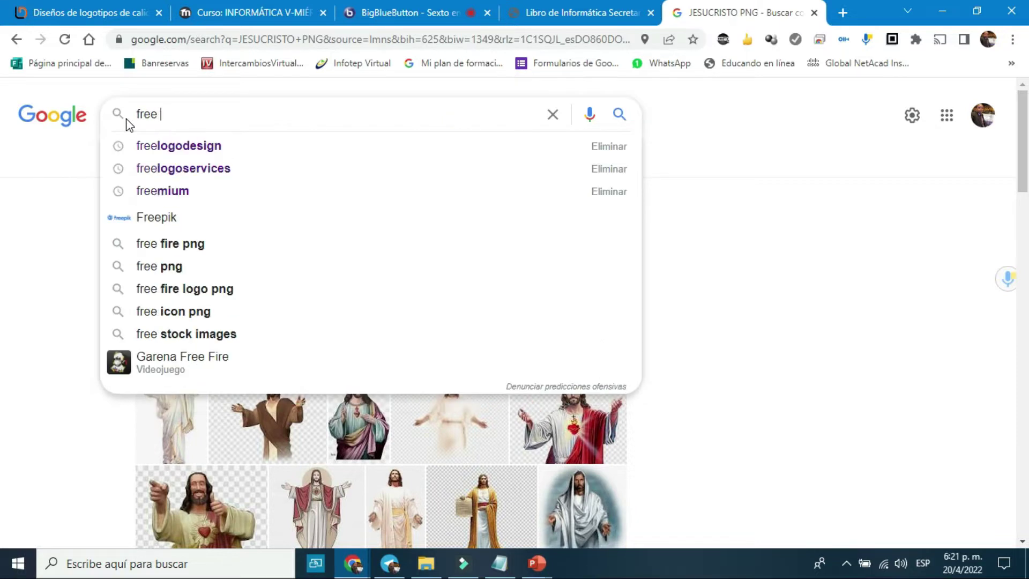
type(" png")
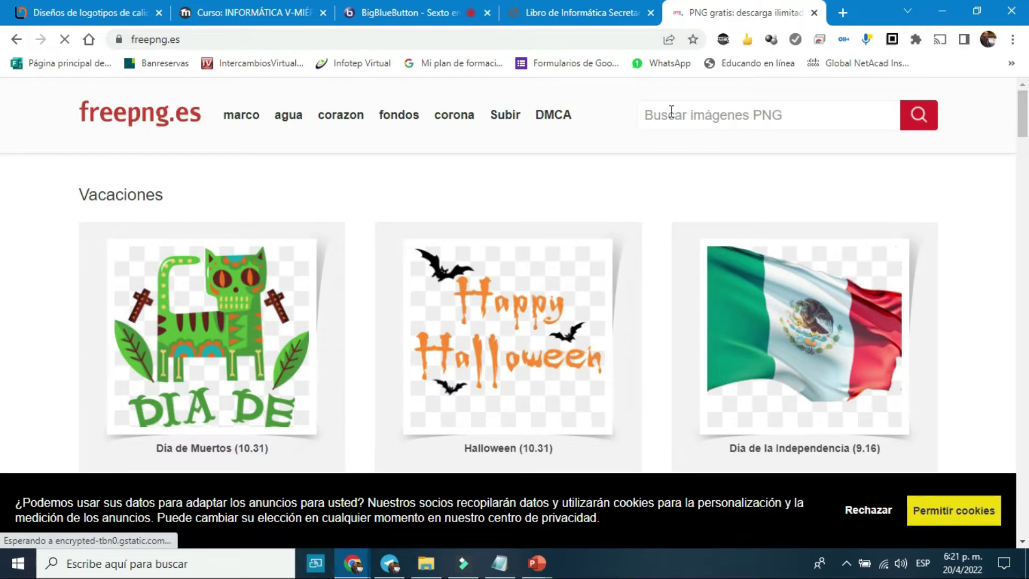
Return to the free png search results and open the Pngtree site
scroll(597, 249, "down", 8)
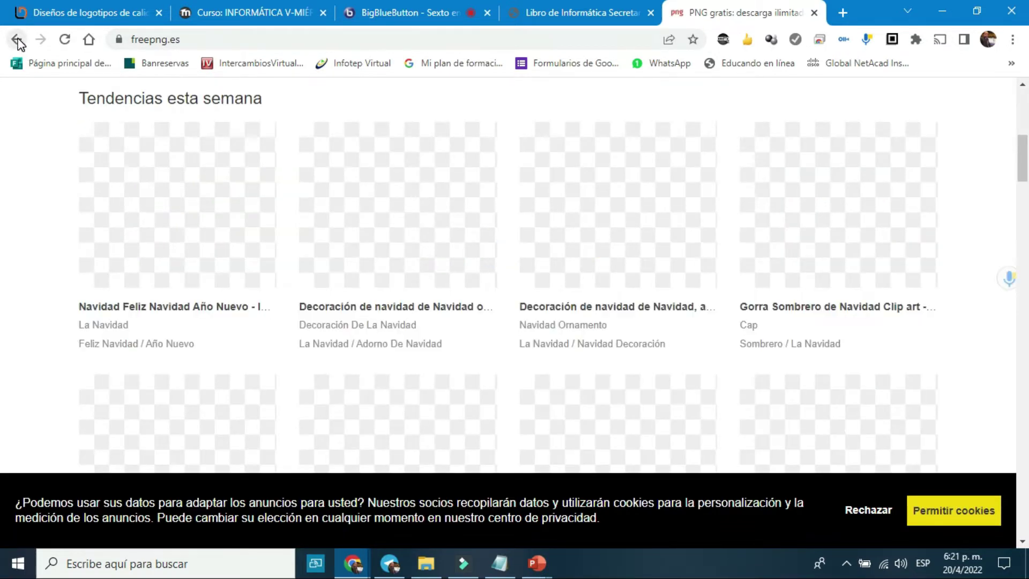
scroll(724, 220, "up", 8)
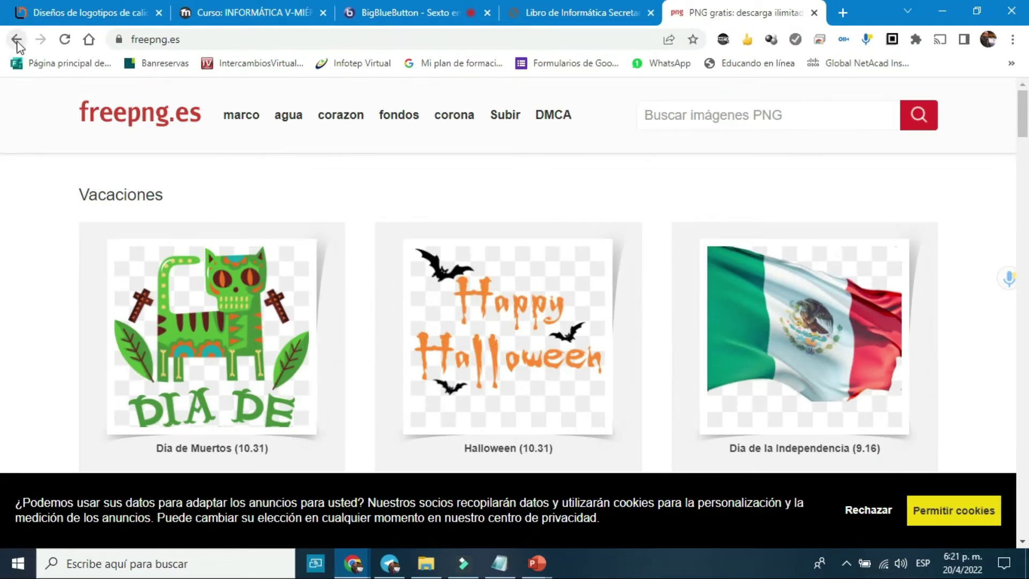
left_click(17, 39)
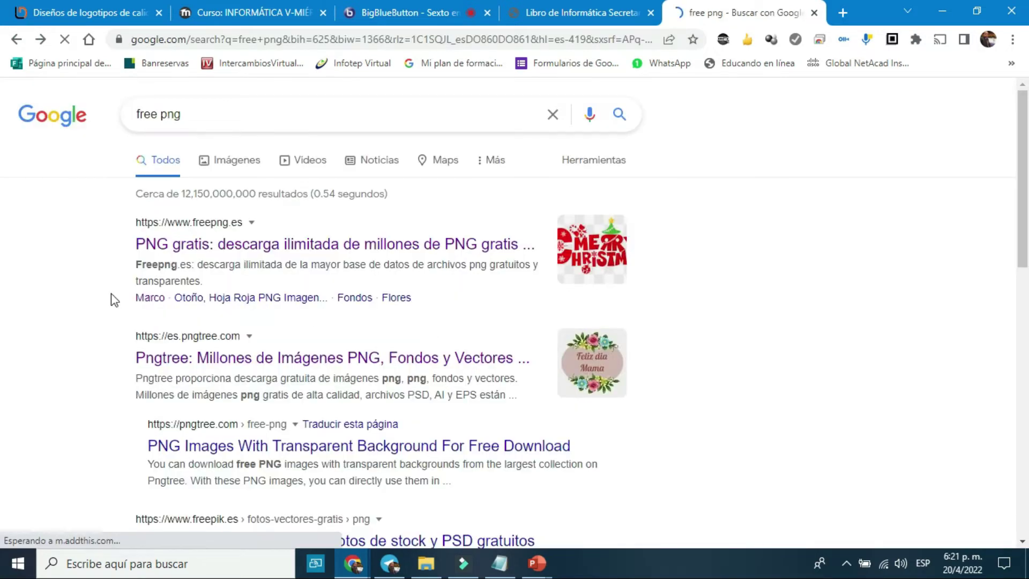
scroll(111, 294, "down", 2)
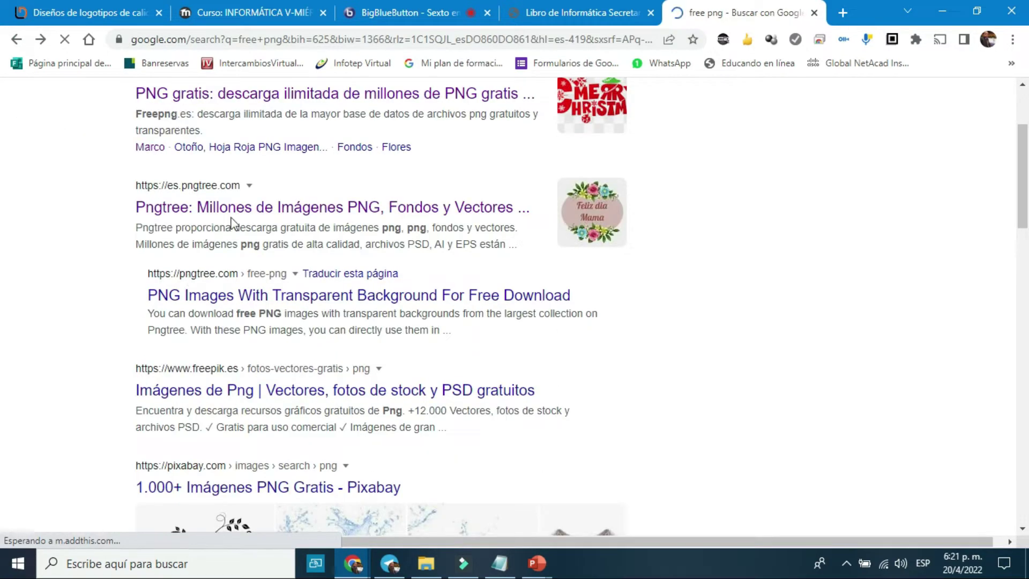
left_click(248, 209)
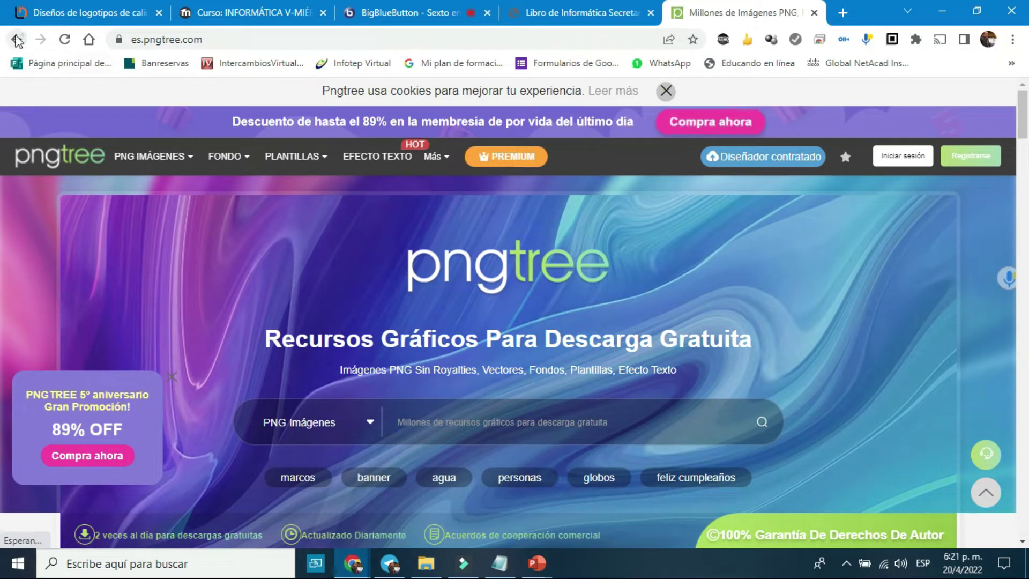
Go back from Pngtree to the results, then bring Clase 6 forward on slide 6
key("alt+Left")
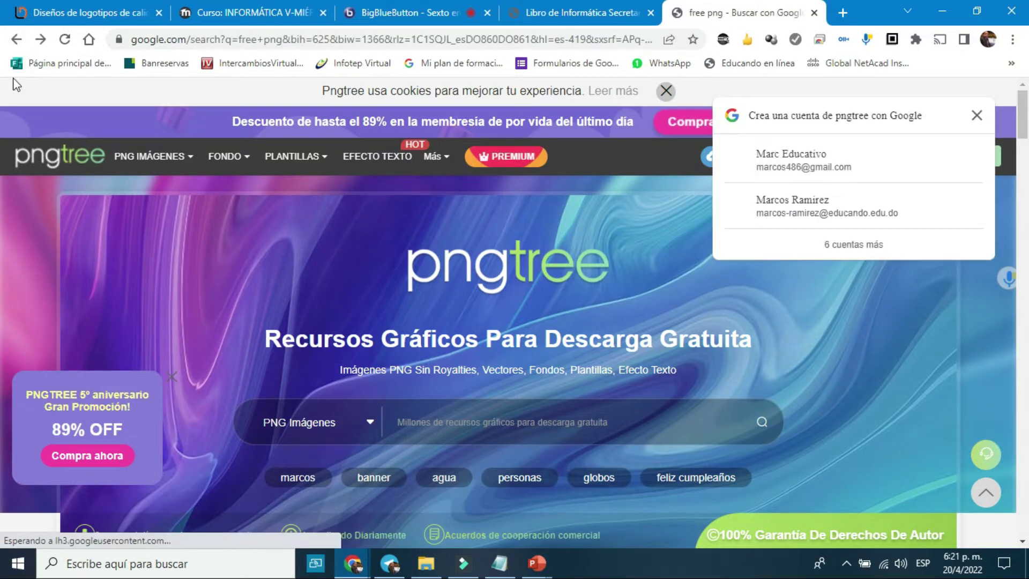
scroll(116, 375, "down", 1)
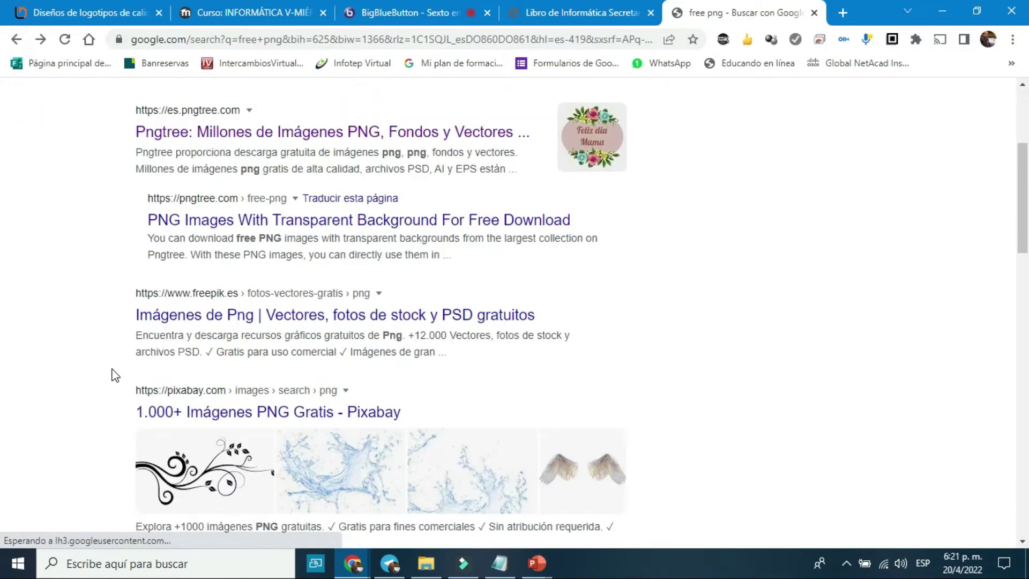
scroll(116, 375, "up", 2)
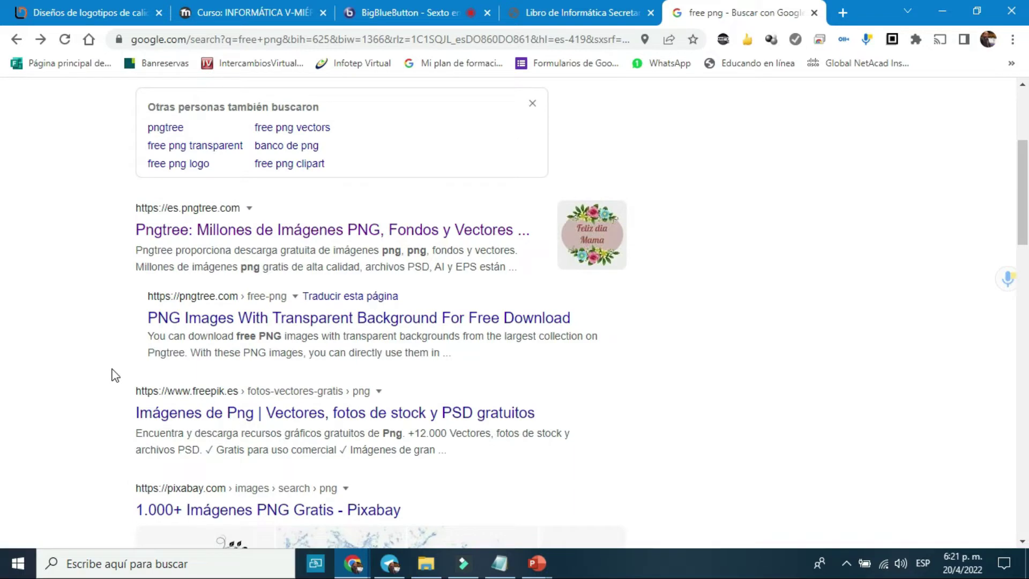
scroll(115, 375, "up", 3)
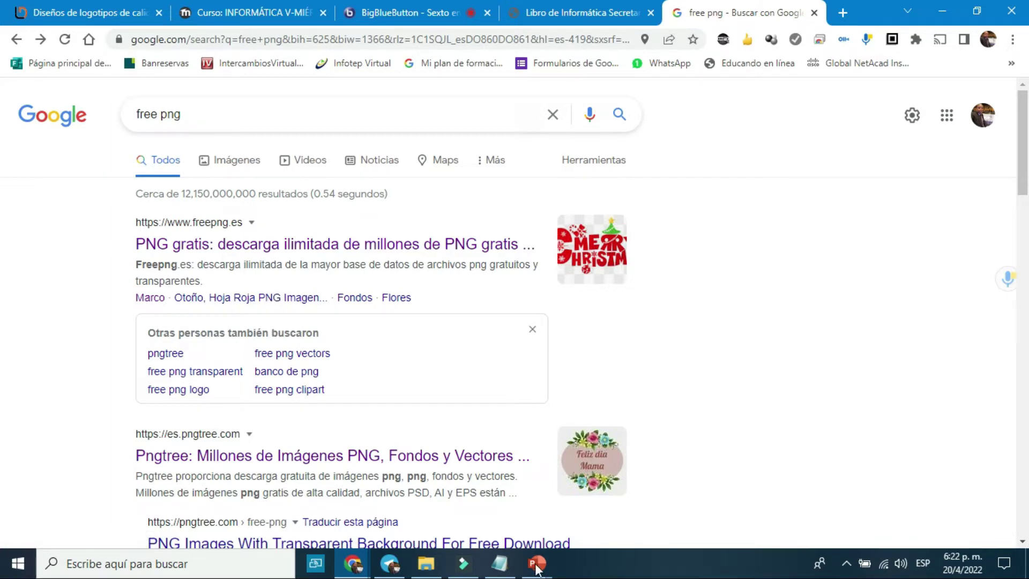
mouse_move(537, 564)
left_click(595, 510)
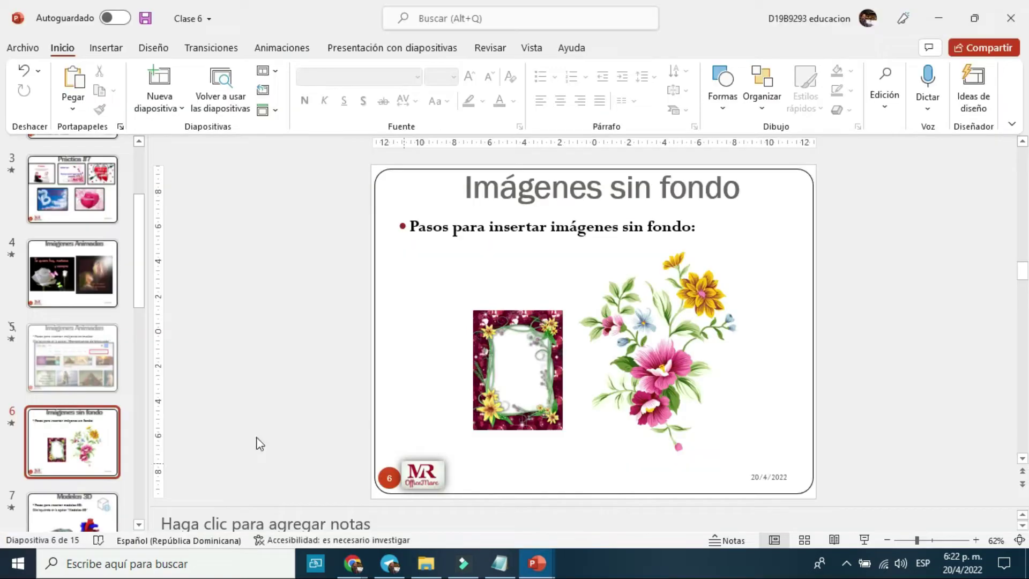
Go to slide 7, 'Modelos 3D', with the tyrannosaurus and human heart models
scroll(91, 321, "down", 3)
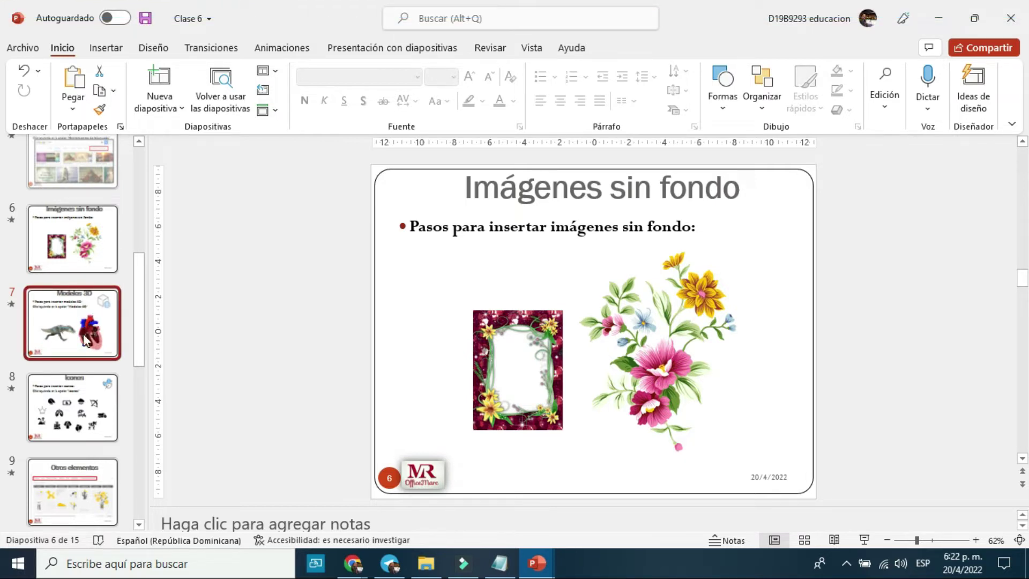
left_click(84, 335)
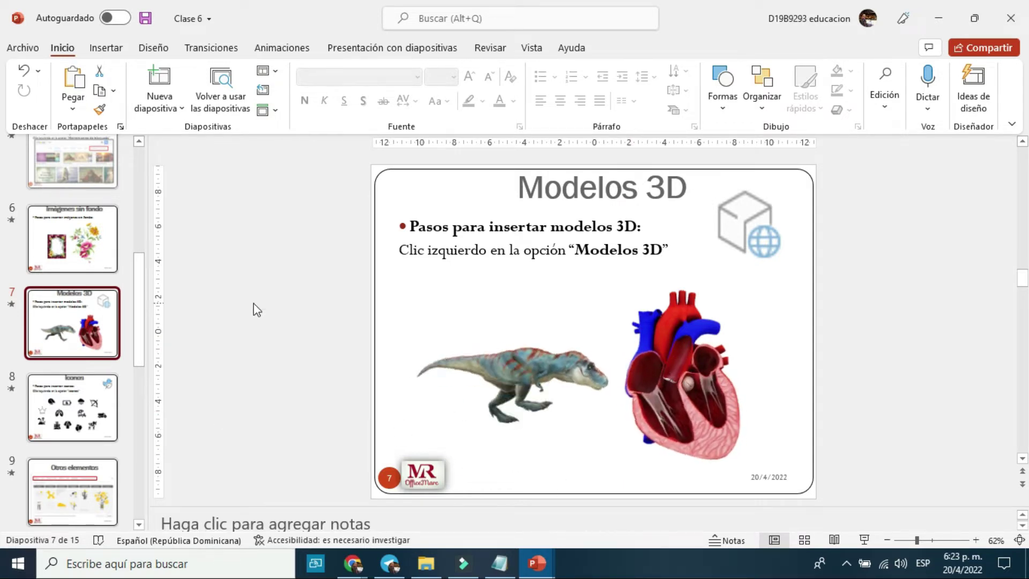
Rotate the tyrannosaurus model, tilting it upward, then settle on a right-facing side view
left_click(562, 363)
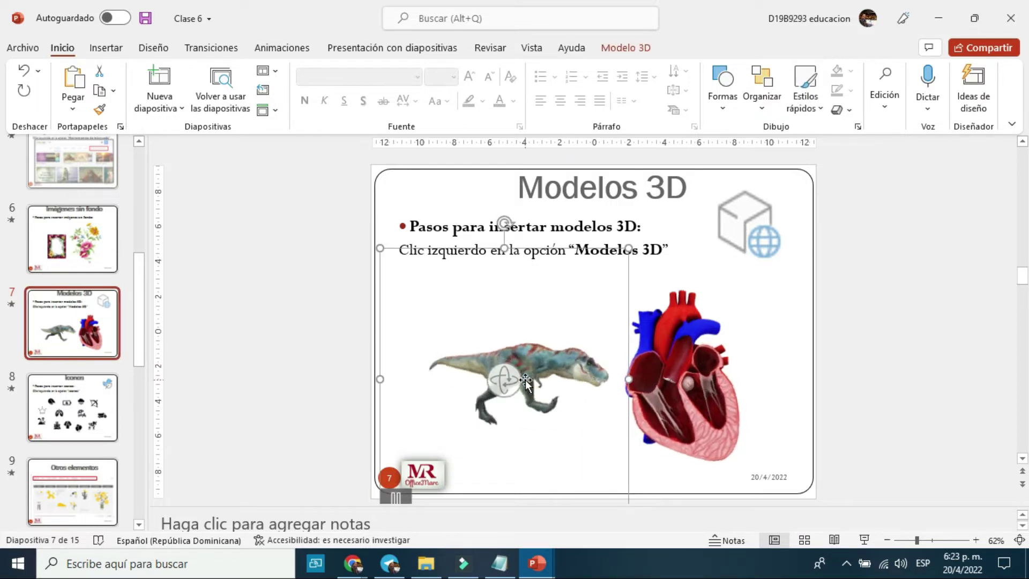
mouse_move(505, 380)
left_mouse_down()
mouse_move(547, 321)
mouse_move(396, 364)
left_mouse_up()
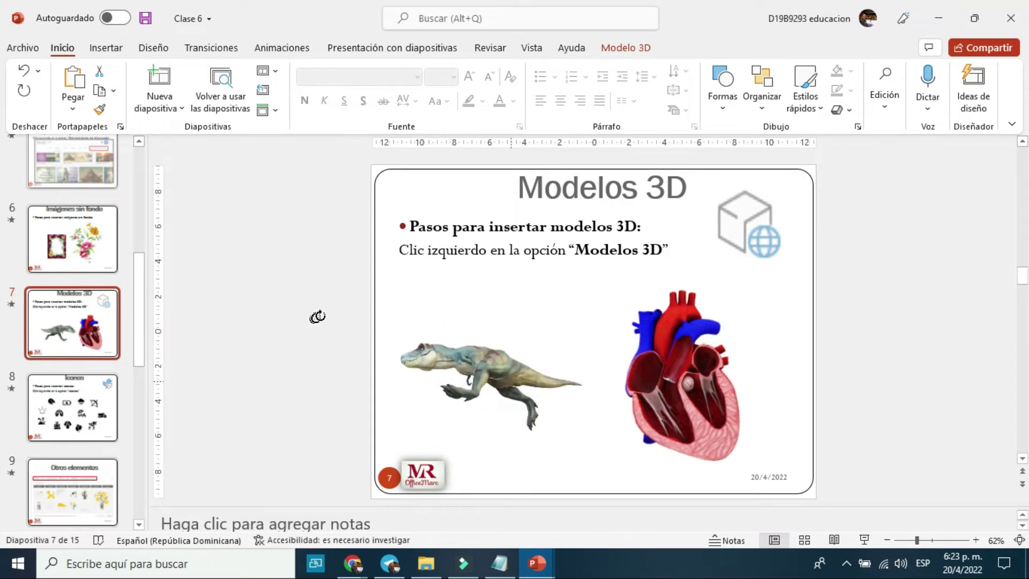
mouse_move(319, 333)
left_mouse_down()
mouse_move(429, 292)
mouse_move(492, 366)
left_mouse_up()
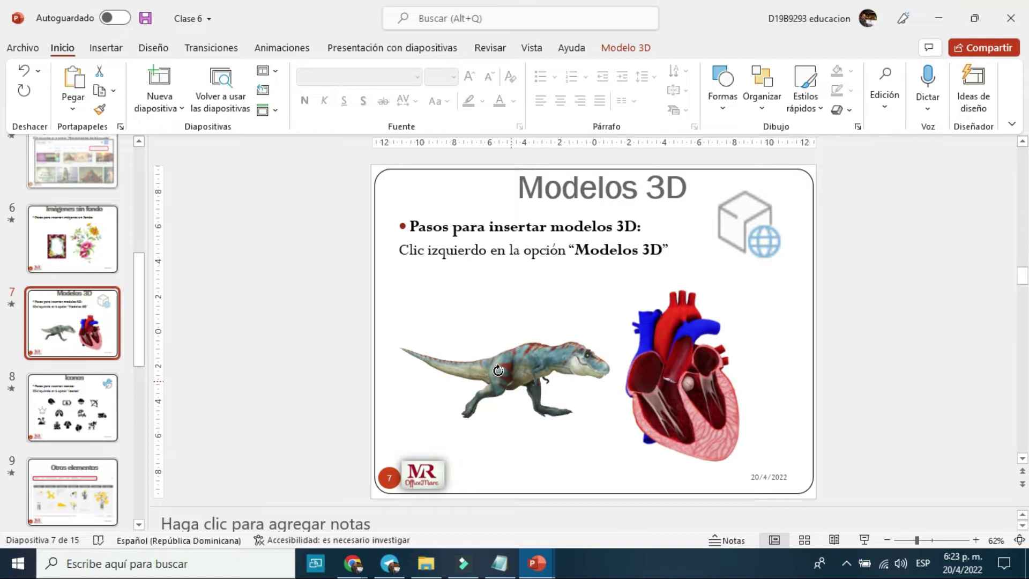
left_click_drag(492, 366, 498, 371)
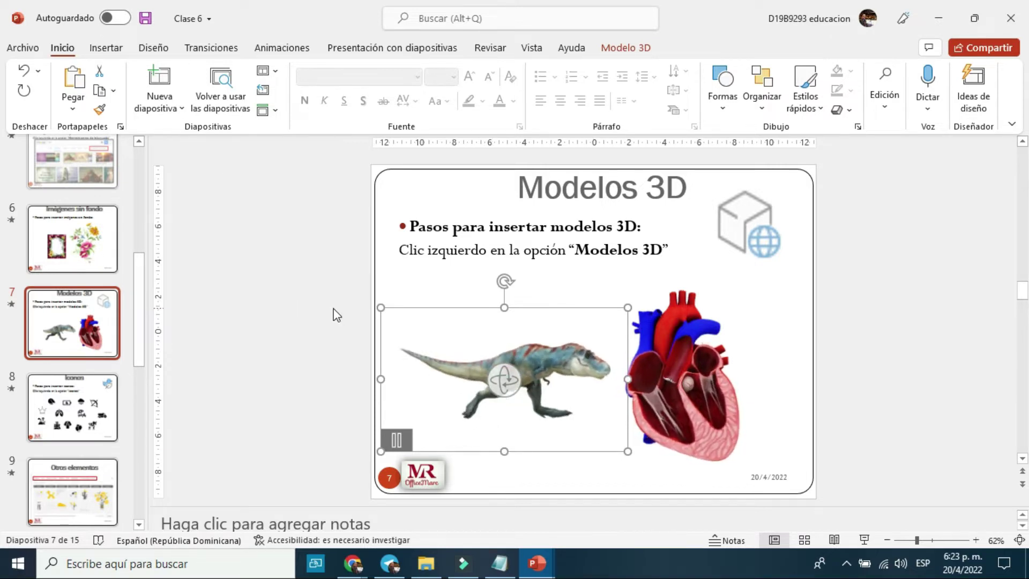
Open the online Modelos 3D gallery from the Insertar ribbon
left_click(107, 49)
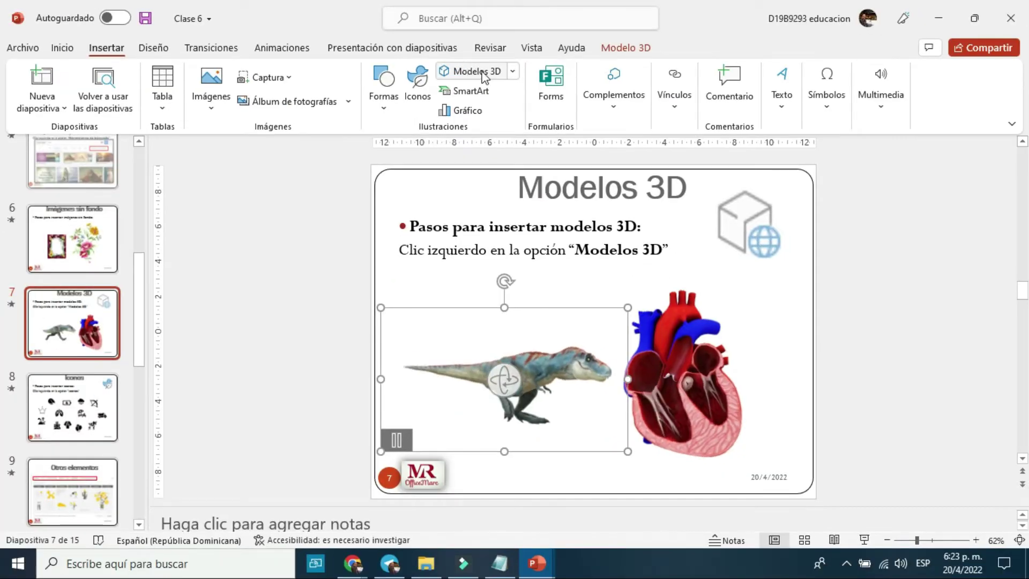
left_click(479, 71)
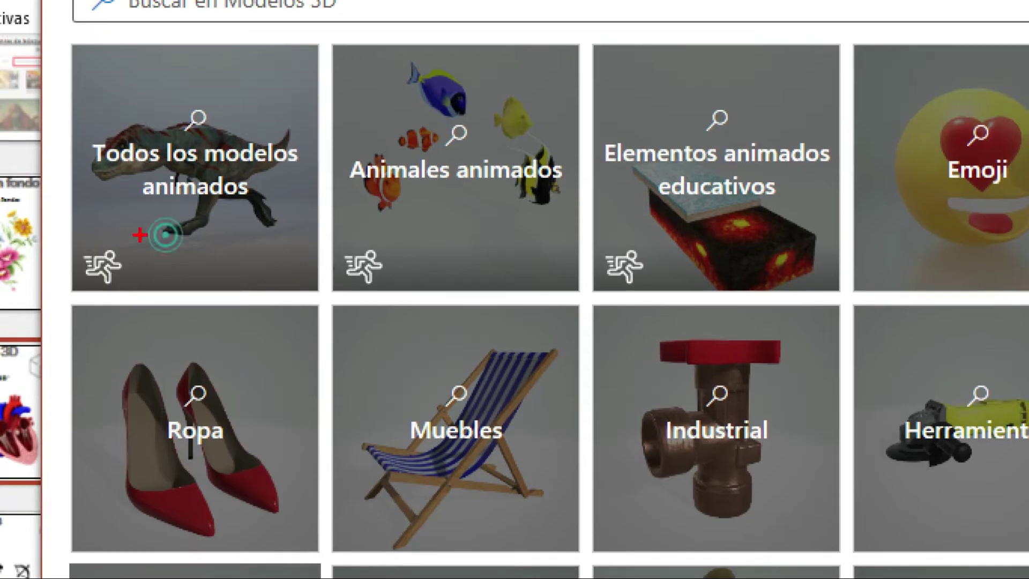
Highlight the animated categories, such as Todos los modelos animados and Animales animados
left_click(141, 234)
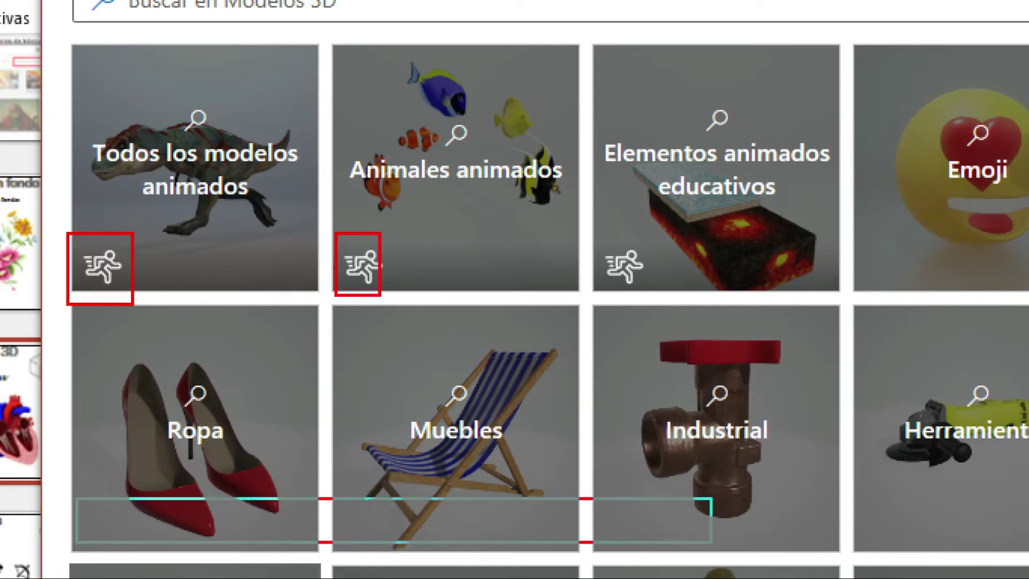
left_click_drag(597, 233, 652, 292)
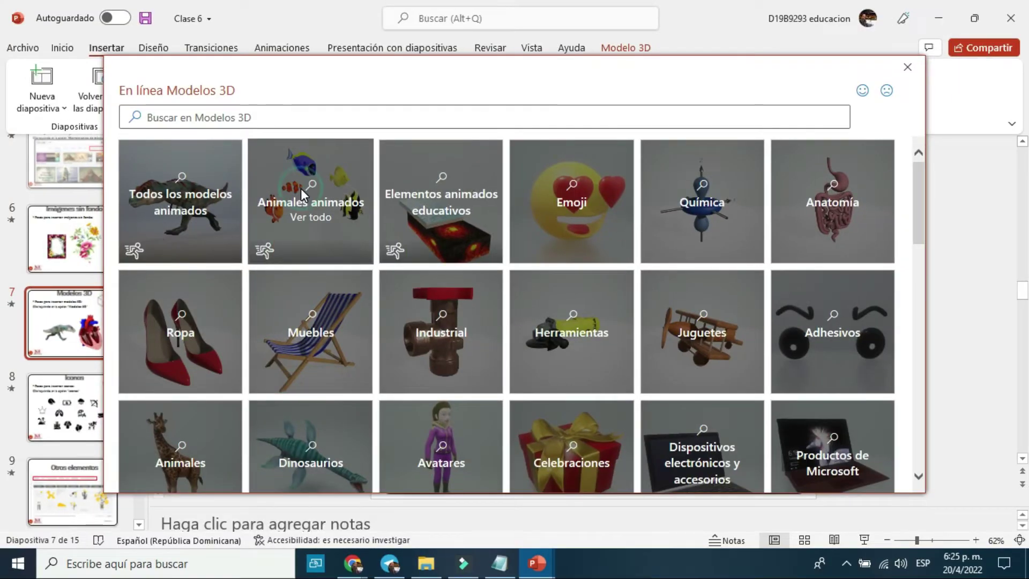
Browse Animales animados, pick the puppy model, then close the gallery without inserting it
left_click(303, 196)
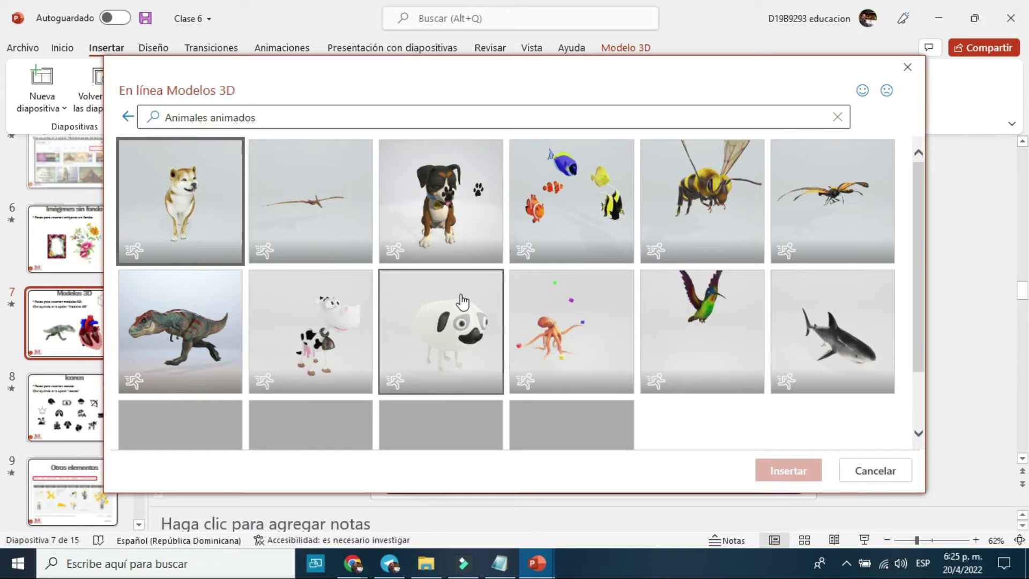
scroll(500, 360, "down", 1)
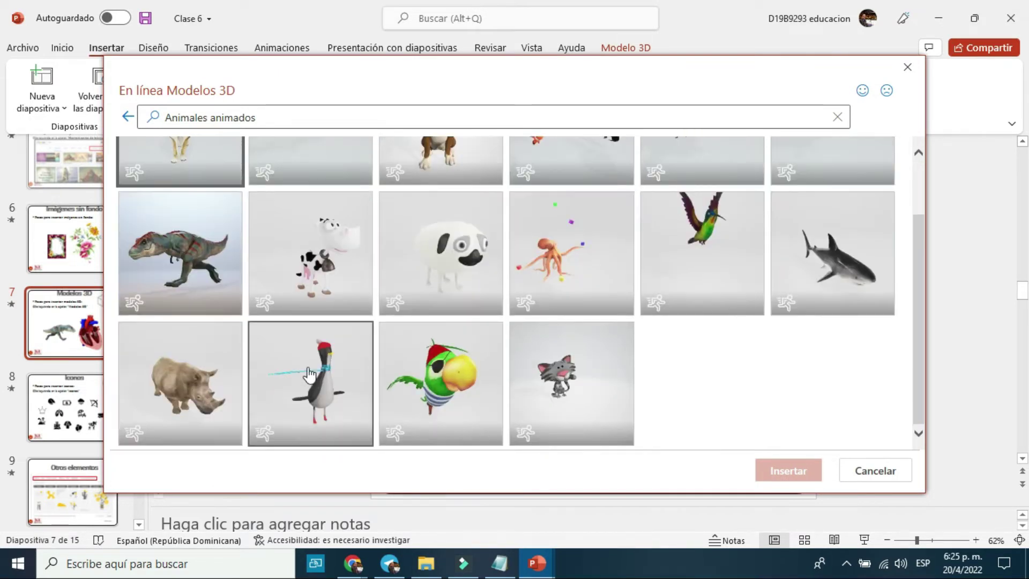
scroll(220, 333, "up", 1)
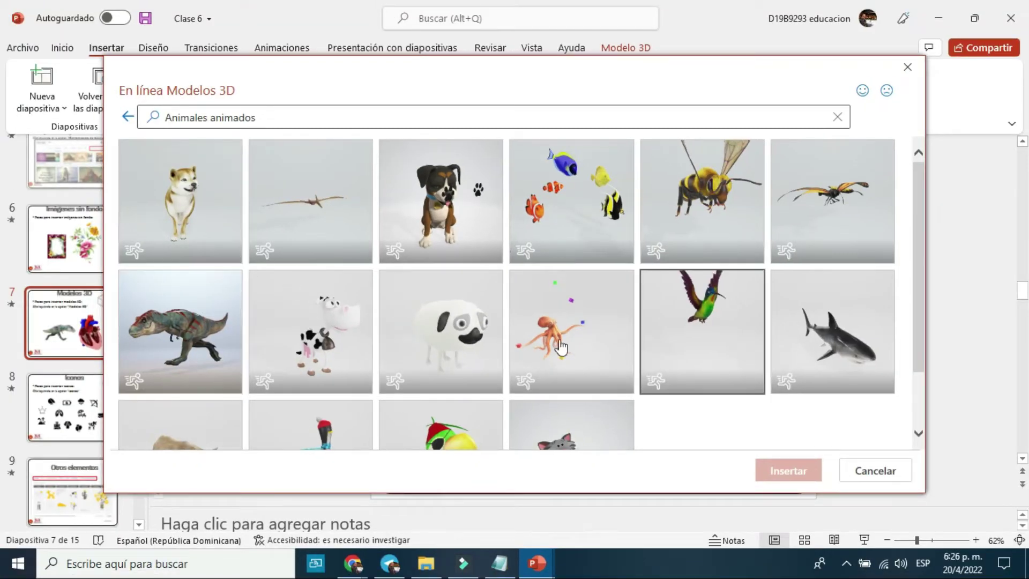
left_click(448, 196)
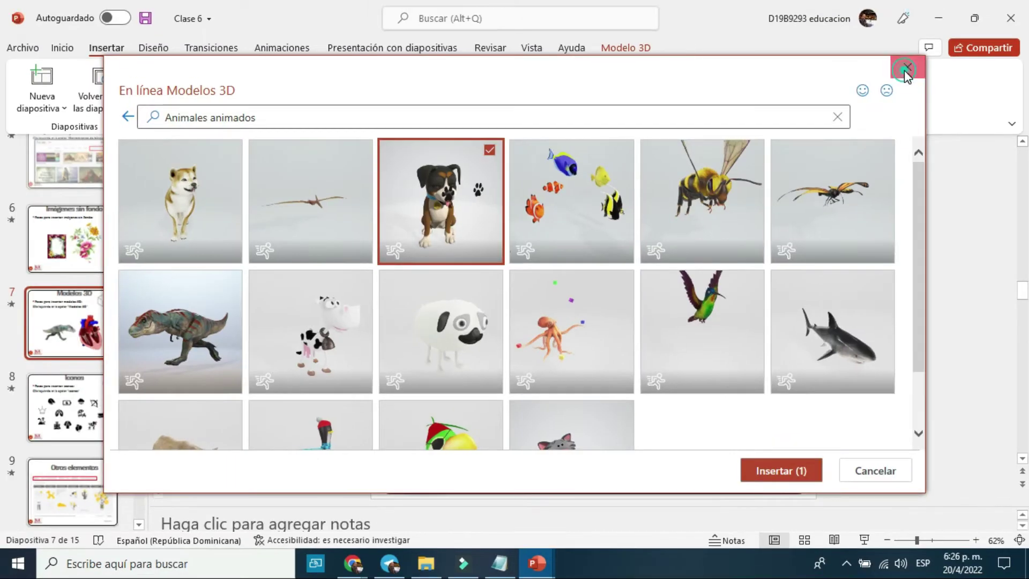
left_click(906, 70)
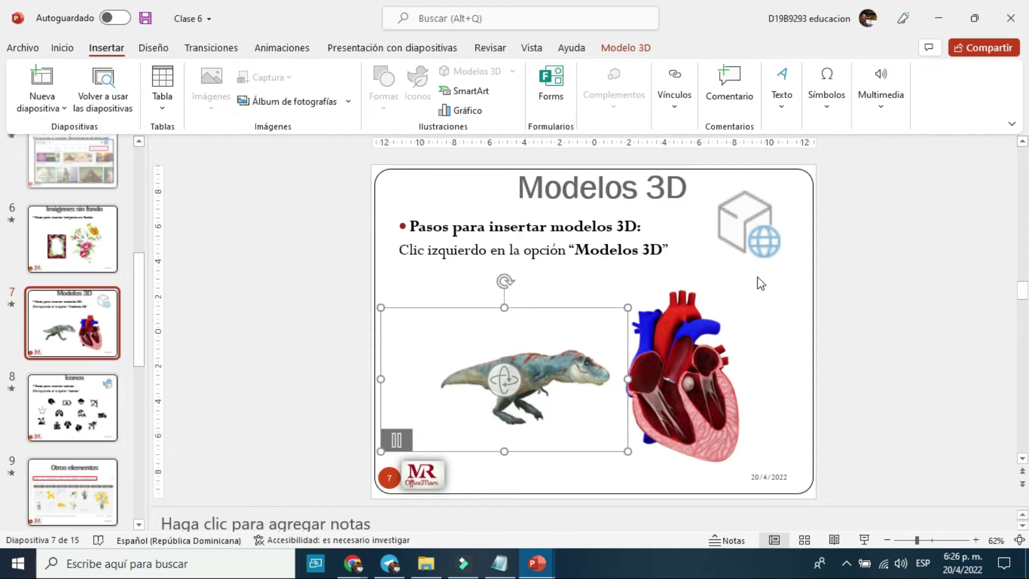
Deselect the dinosaur model and move to slide 8, 'Iconos'
left_click(878, 292)
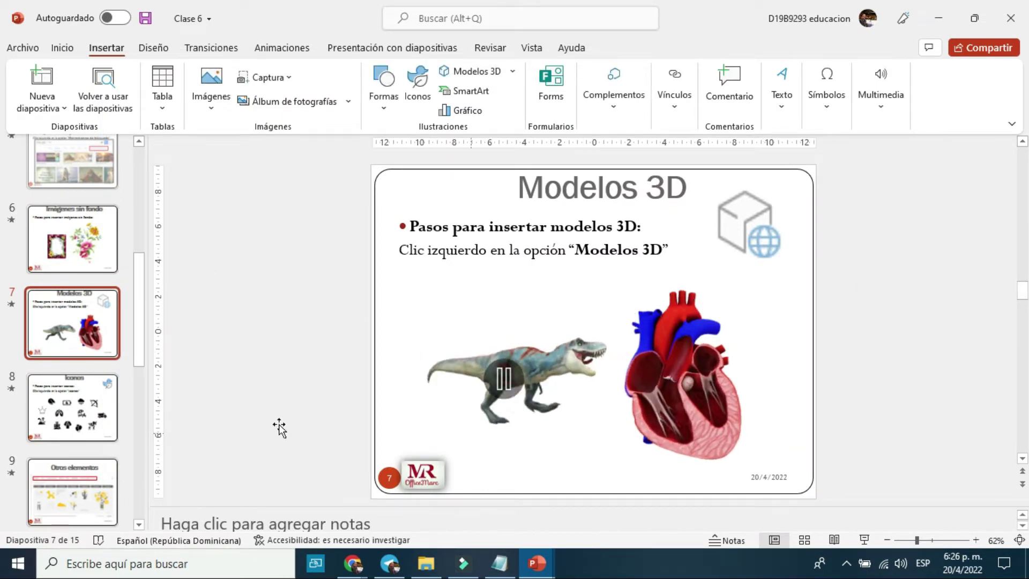
left_click(72, 399)
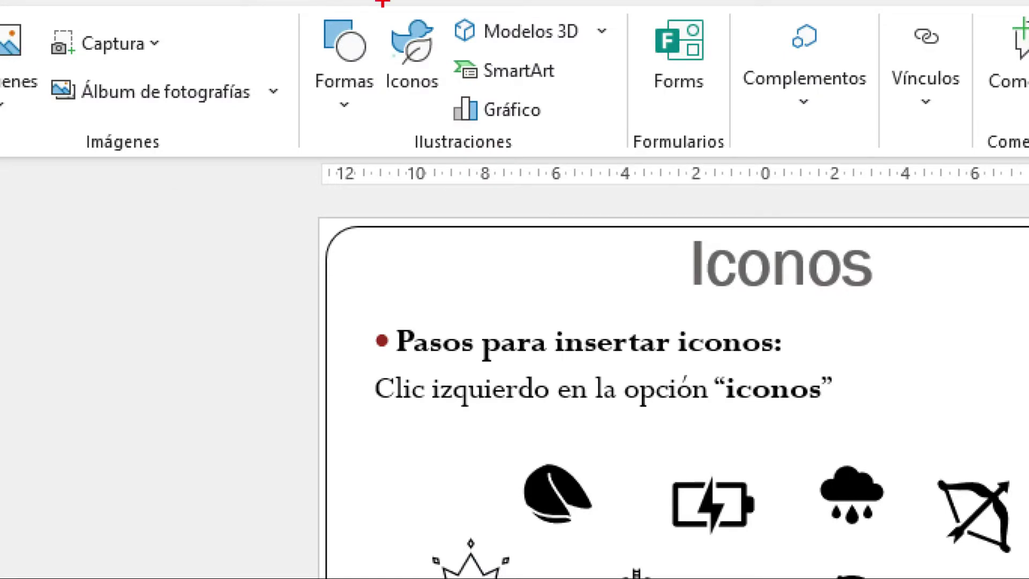
Bring up the Iconos library listing stock icons by category
left_click_drag(364, 2, 449, 111)
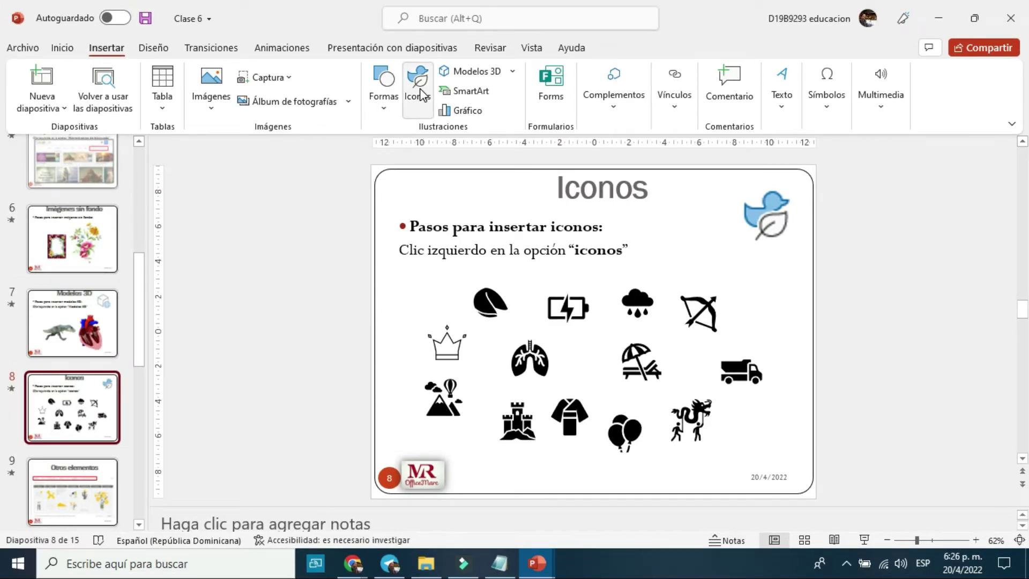
left_click(421, 91)
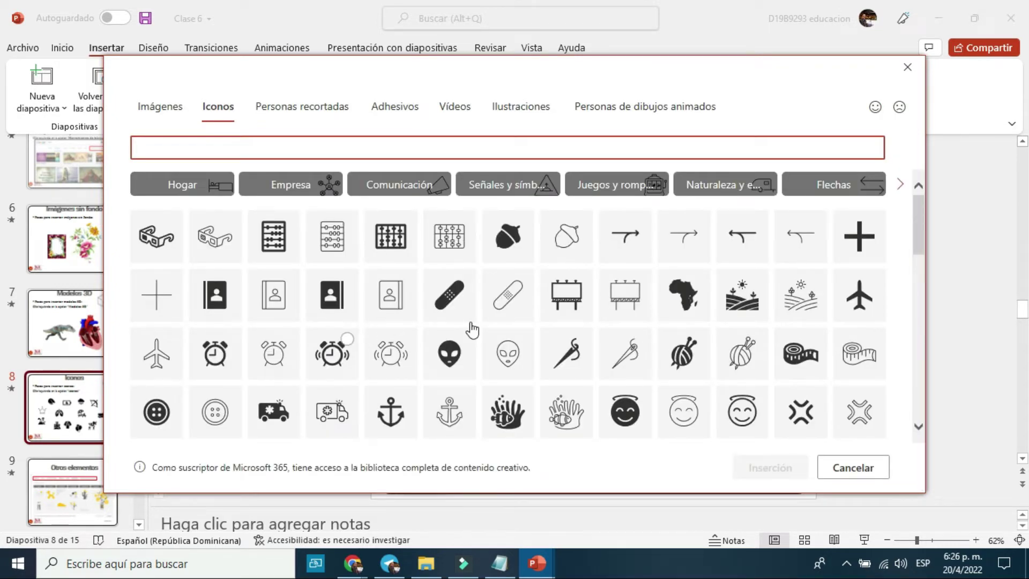
Browse the stock icon grid, then close the icon library
scroll(545, 346, "down", 2)
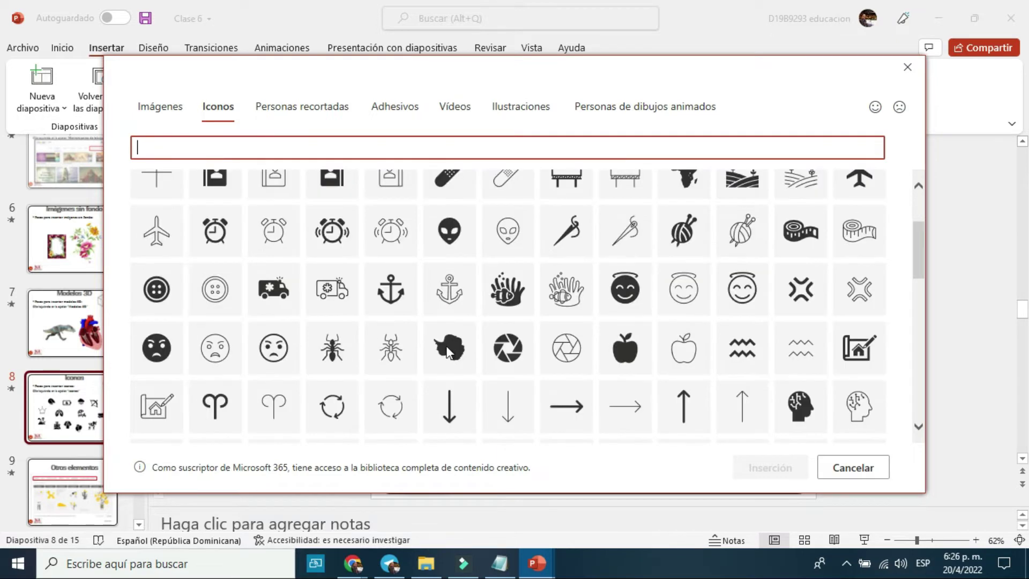
scroll(445, 353, "up", 2)
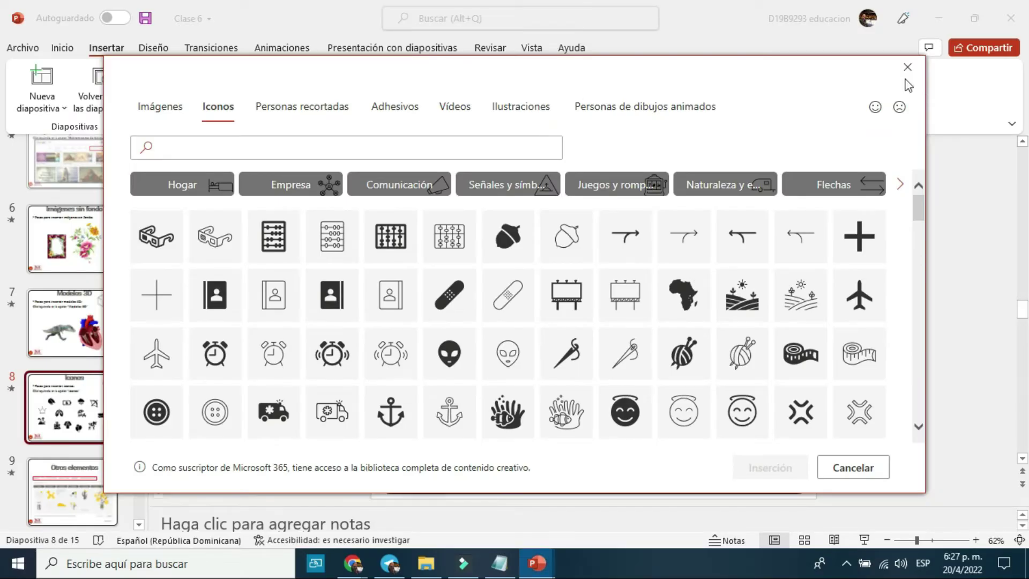
left_click(908, 67)
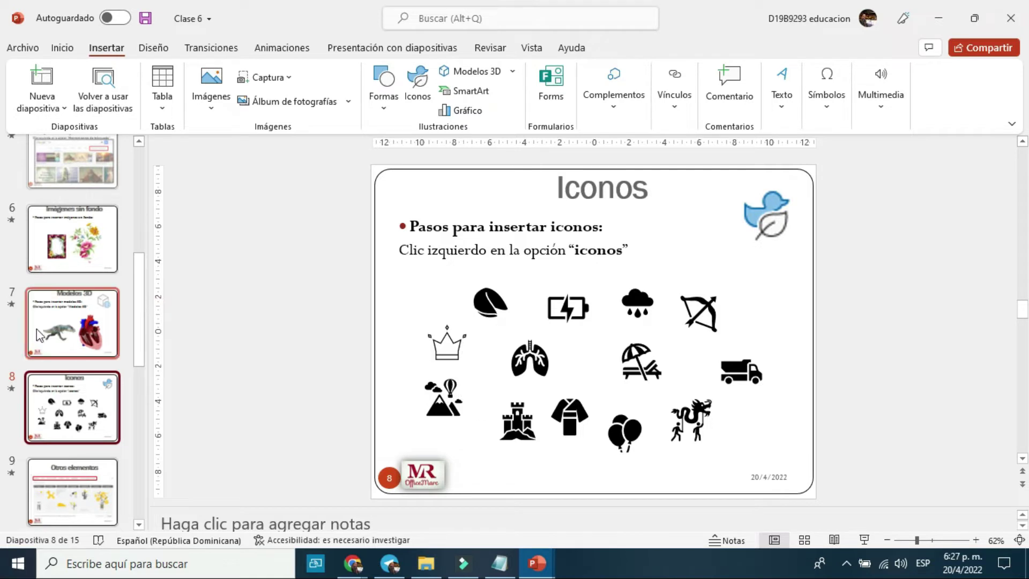
Move to slide 9, 'Otros elementos', and reopen the stock content library
scroll(56, 381, "down", 2)
scroll(56, 381, "down", 1)
left_click(62, 379)
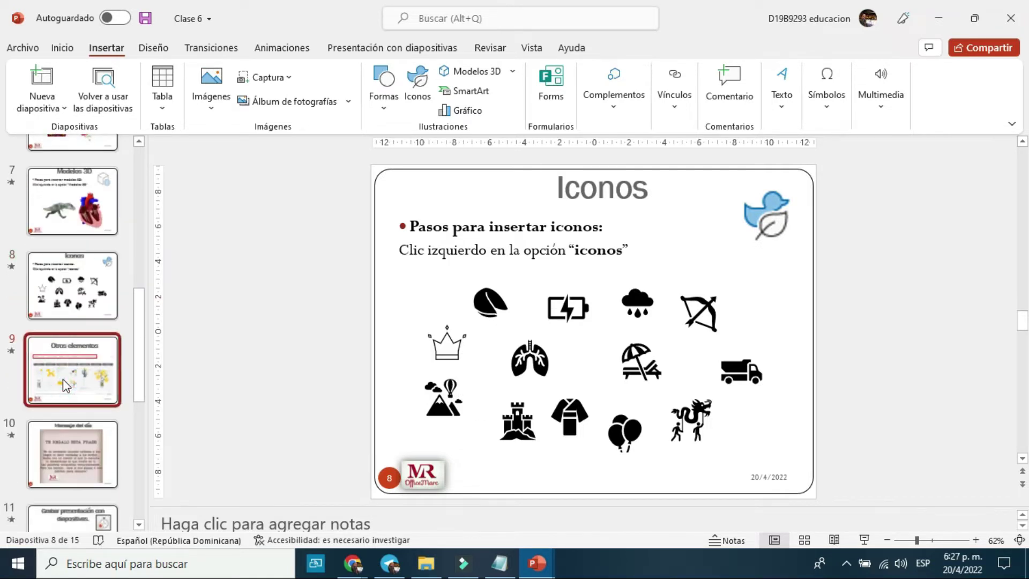
left_click(417, 83)
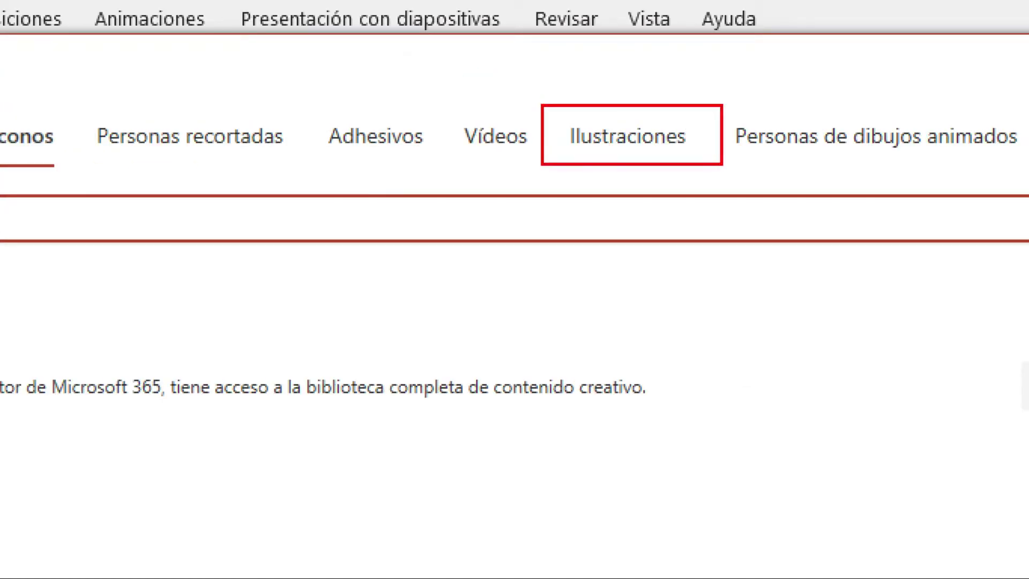
Point out the stickers and people collections, then switch to the Ilustraciones collection
left_click_drag(307, 102, 454, 158)
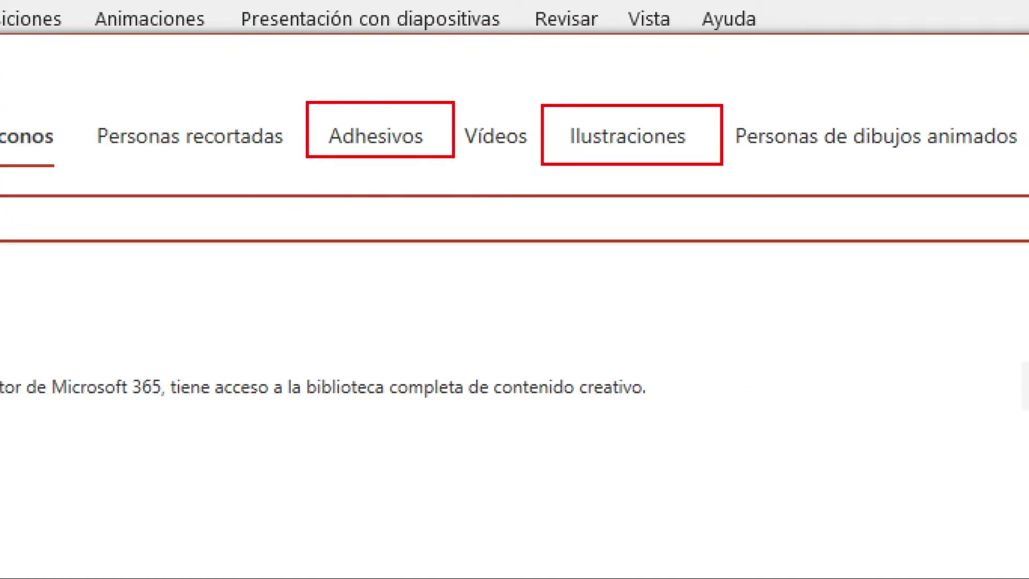
left_click_drag(75, 97, 301, 193)
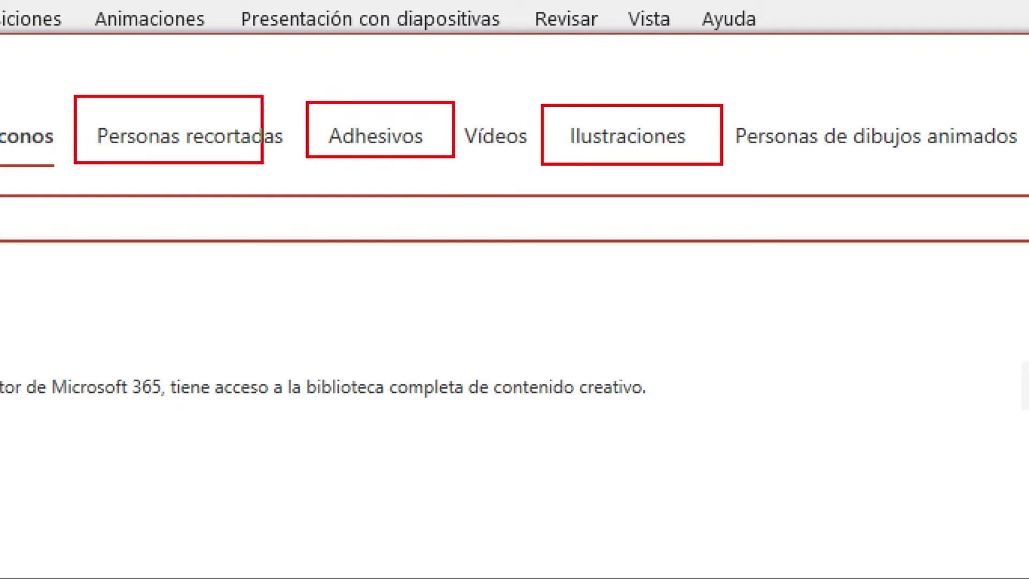
left_click_drag(732, 95, 1025, 175)
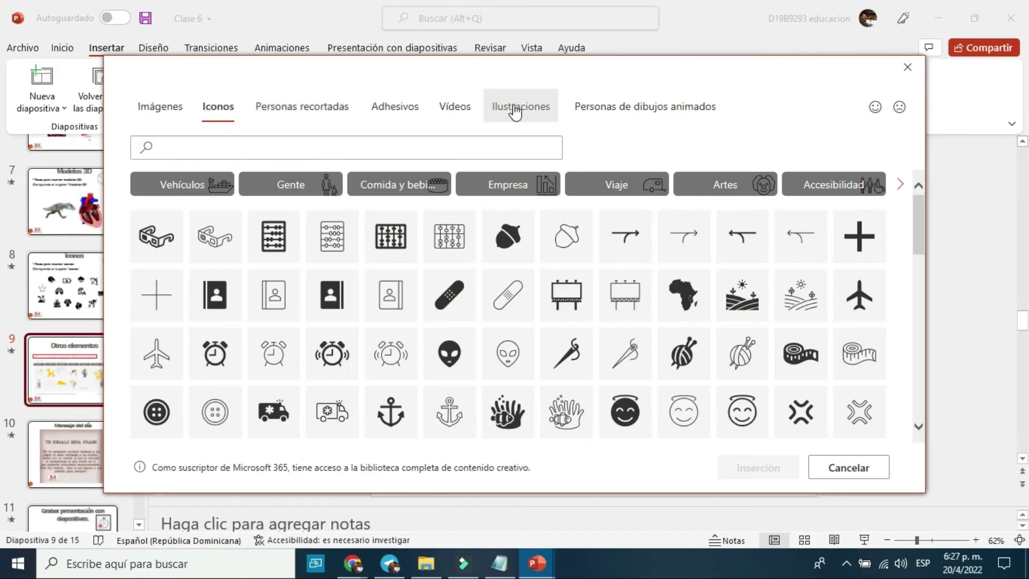
left_click(514, 107)
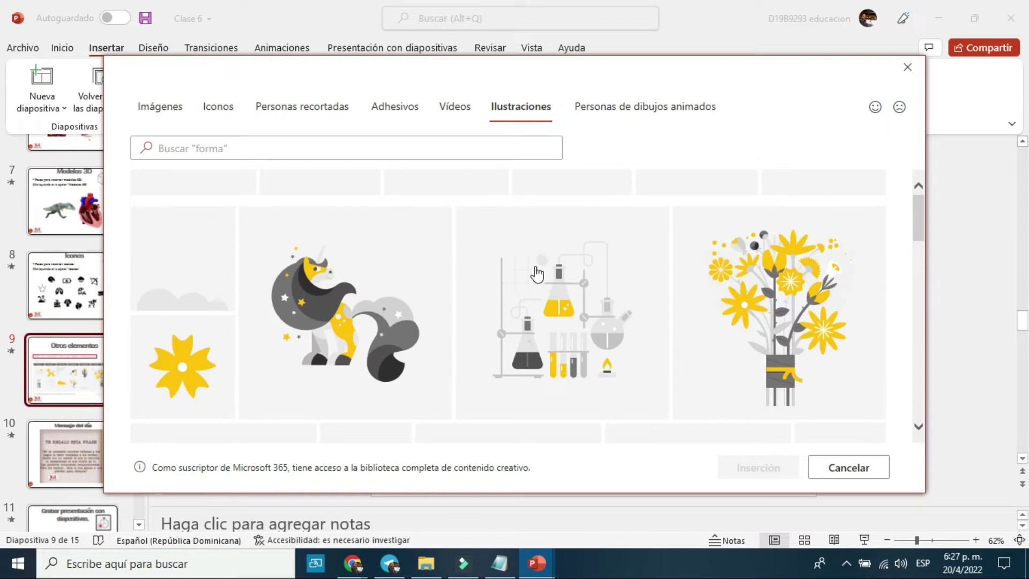
Scroll the illustrations, switch to the Adhesivos stickers collection, then close the stock content library
scroll(510, 242, "down", 3)
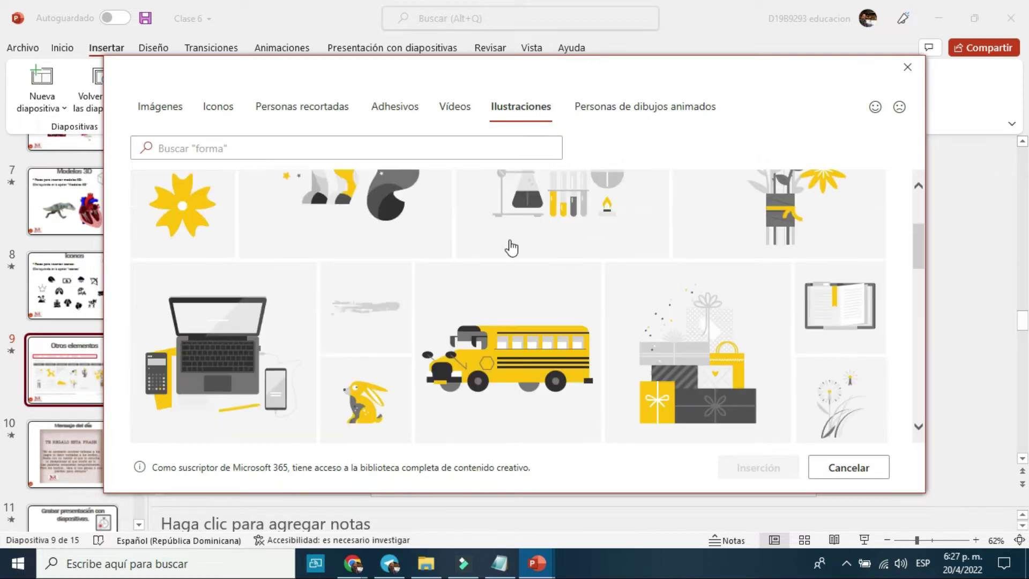
scroll(510, 248, "down", 2)
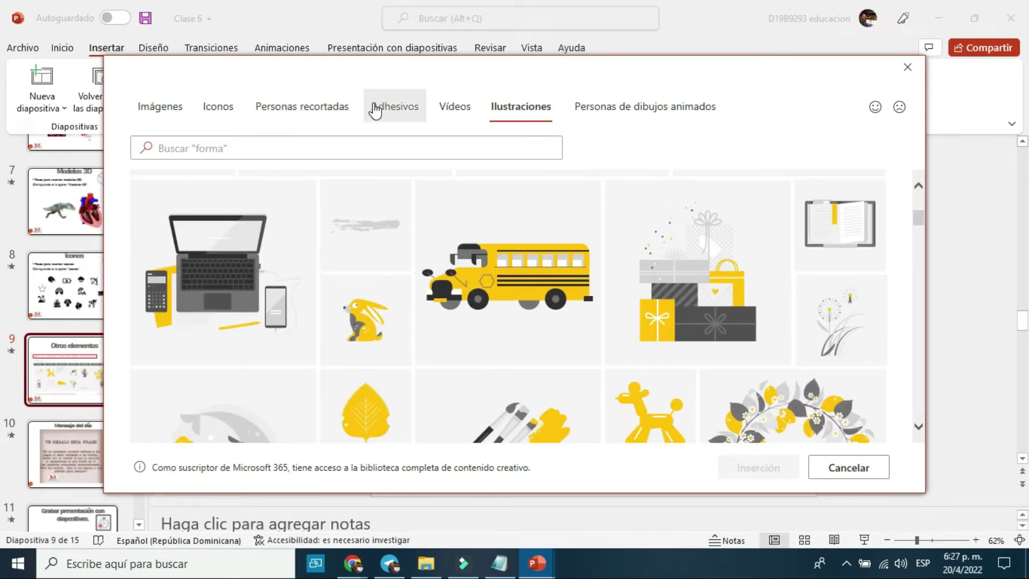
left_click(417, 106)
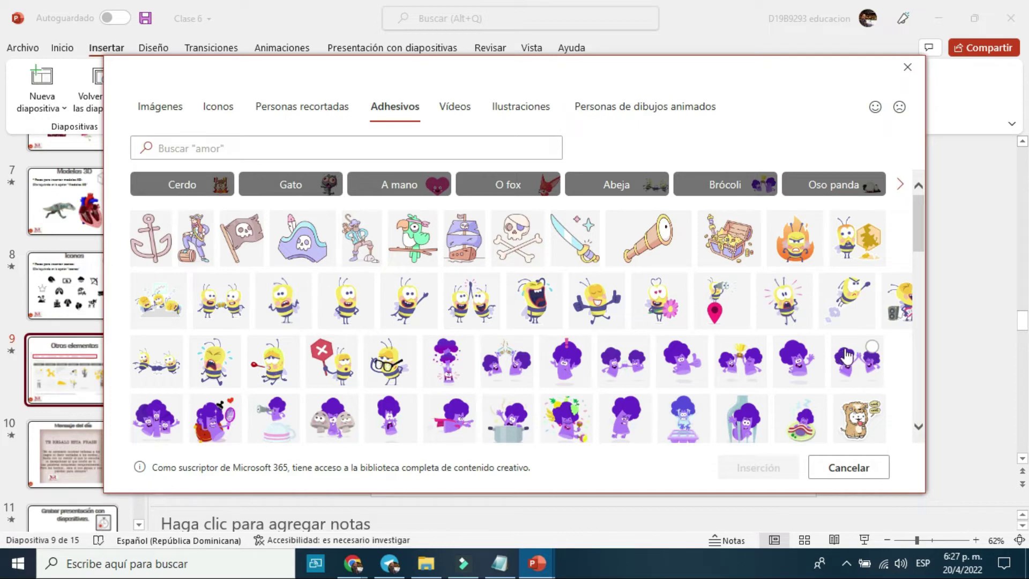
left_click(907, 67)
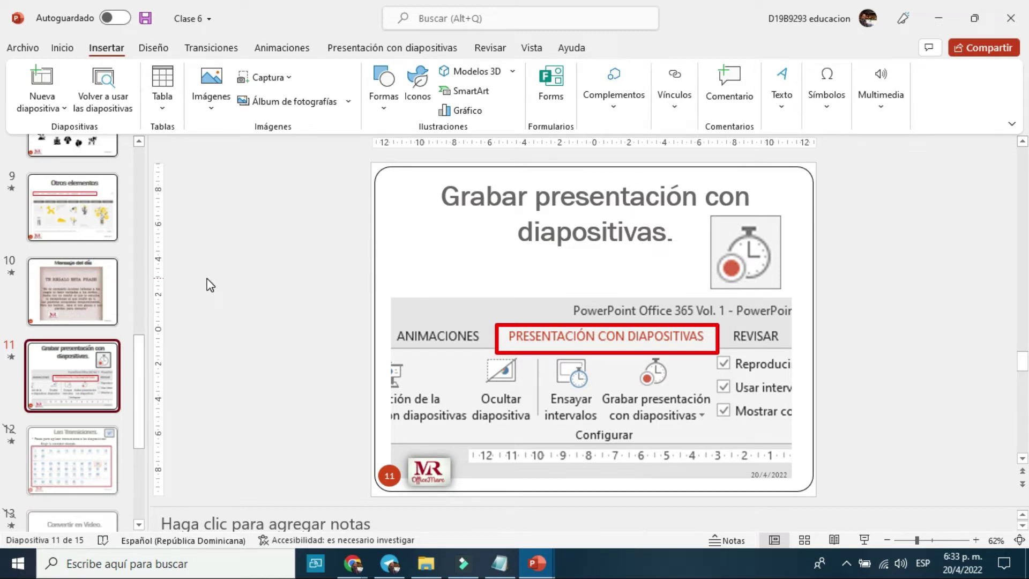
On the Presentación con diapositivas tab, show the Grabar options: current slide or beginning
left_click(395, 48)
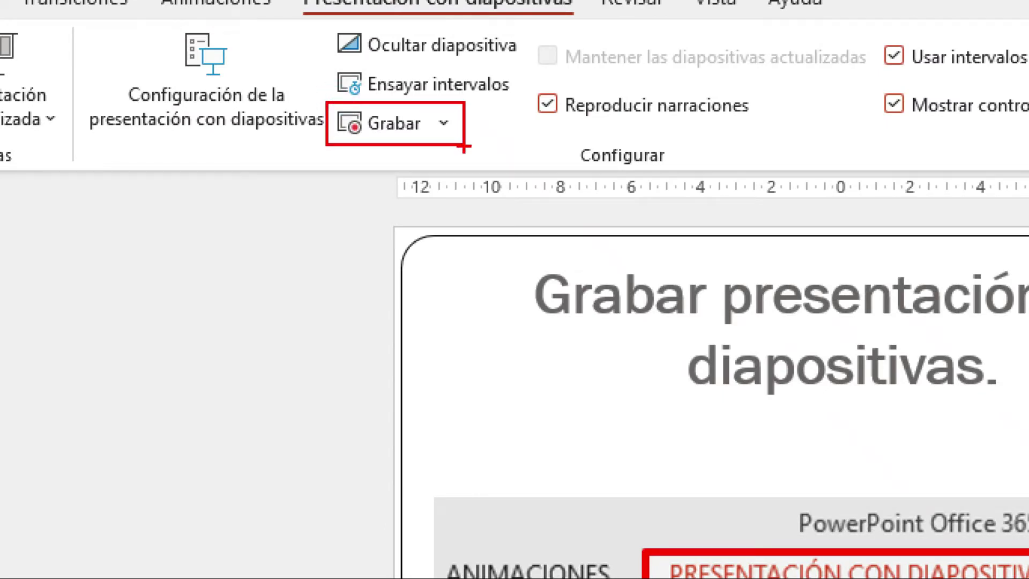
left_click_drag(428, 104, 460, 146)
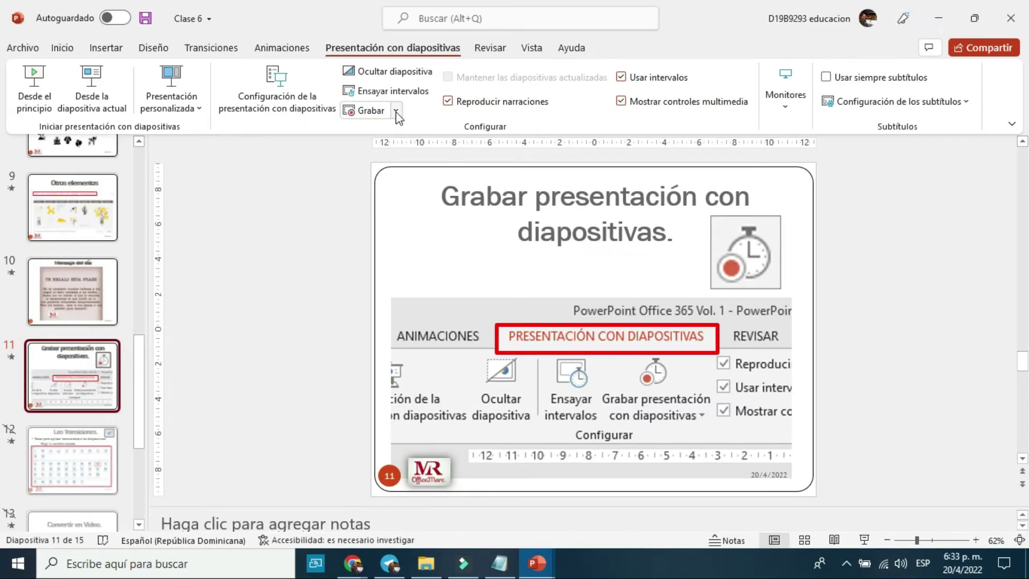
left_click(396, 111)
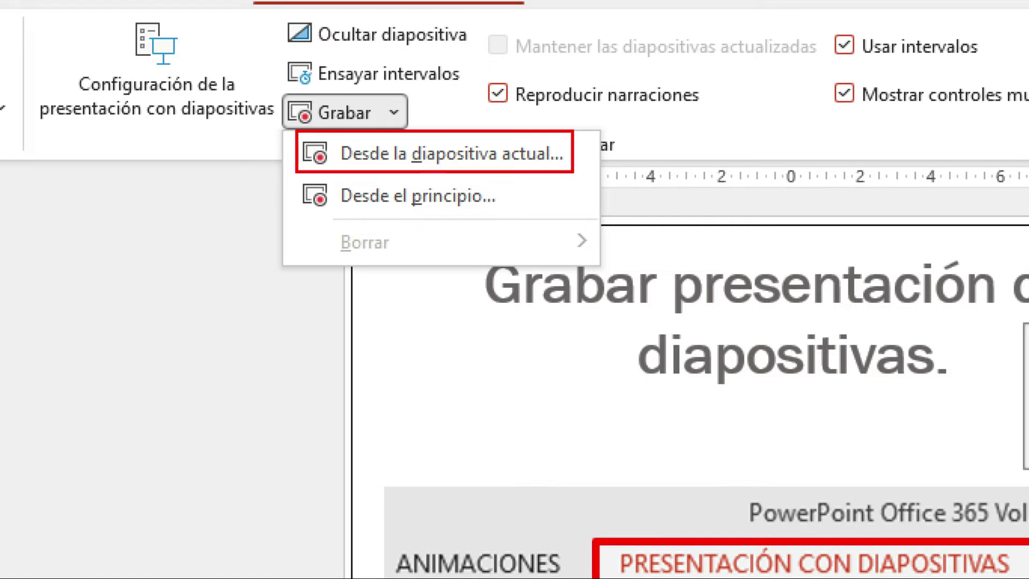
left_click(347, 140)
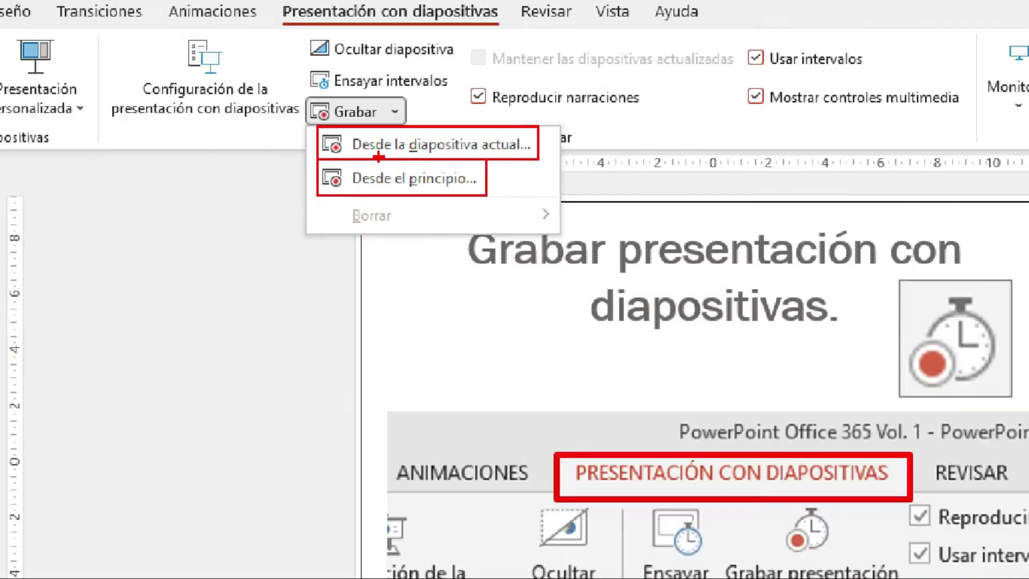
left_click(413, 170)
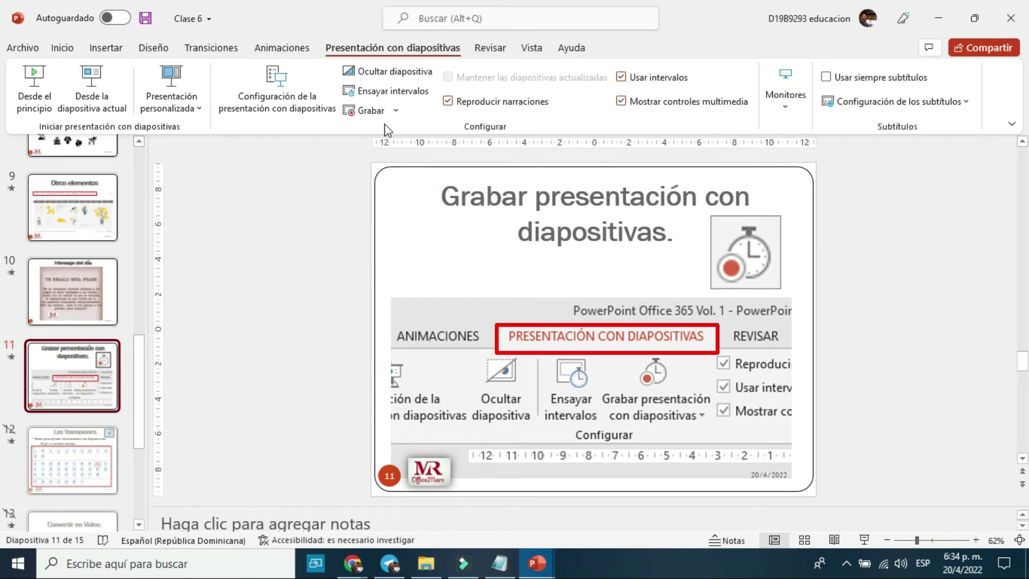
left_click(396, 110)
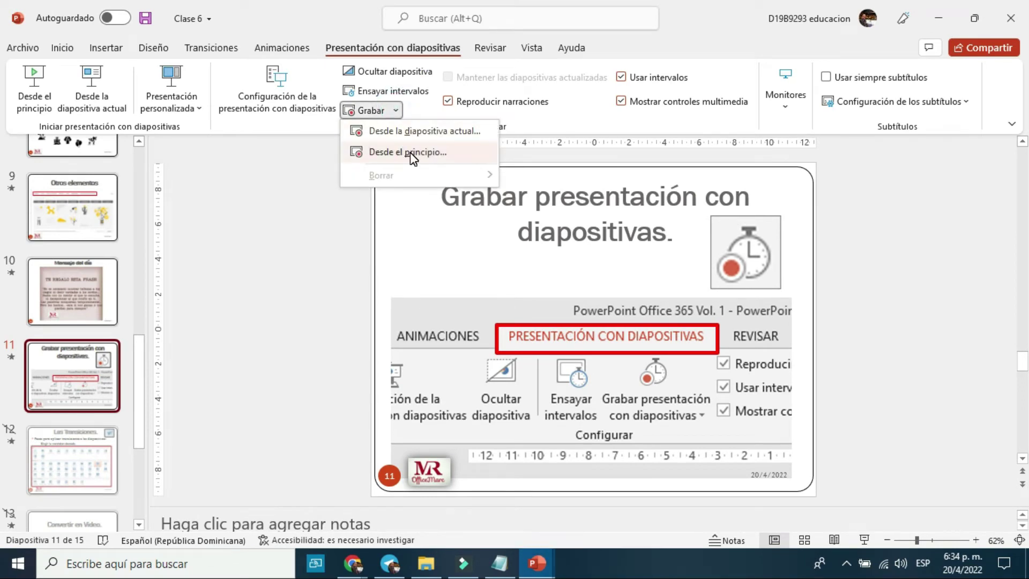
Choose Grabar > Desde el principio to record the slide show from the first slide
left_click(410, 152)
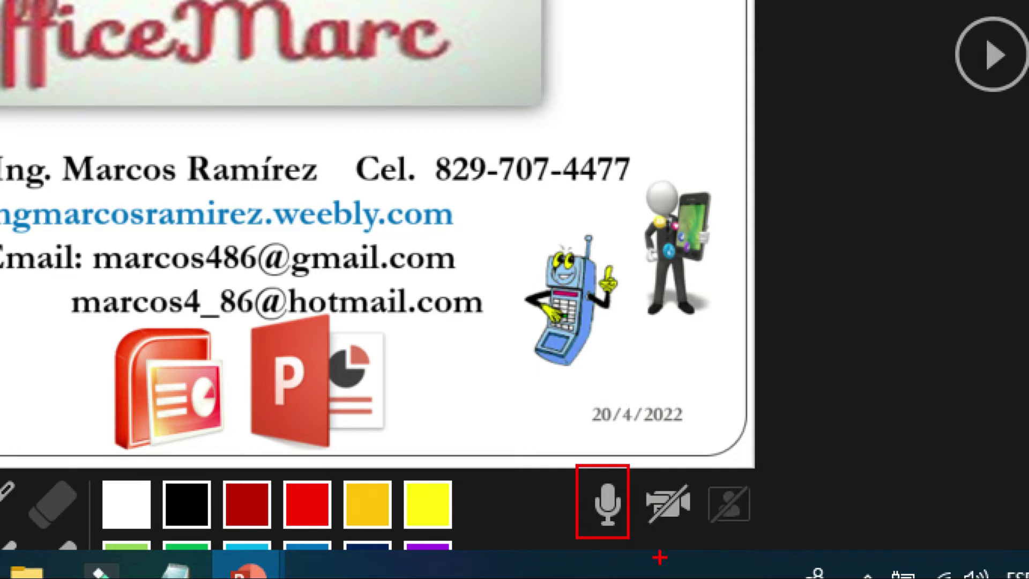
mouse_move(653, 479)
left_mouse_down()
mouse_move(701, 543)
mouse_move(701, 533)
left_mouse_up()
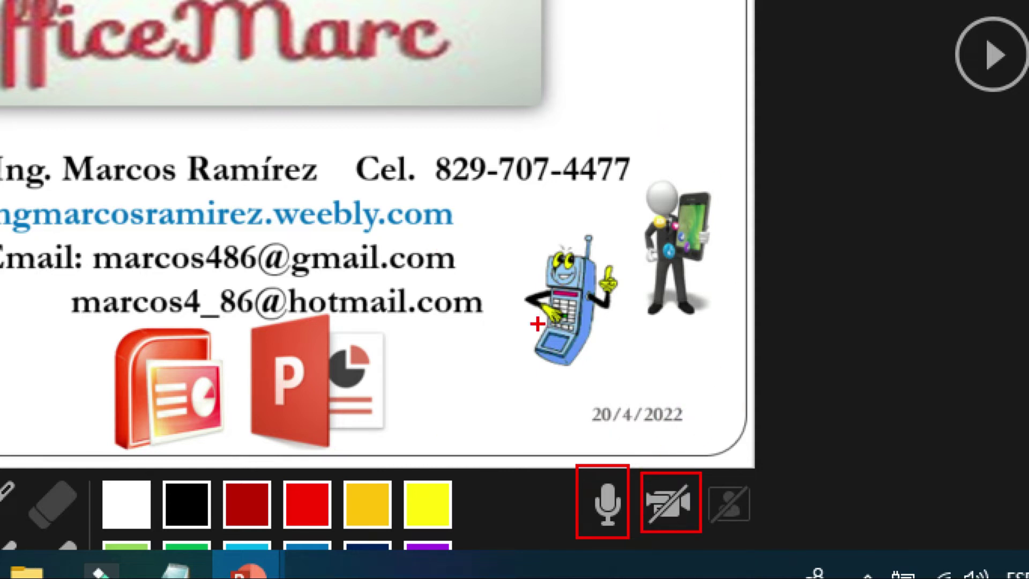
mouse_move(464, 224)
left_mouse_down()
mouse_move(698, 385)
mouse_move(726, 437)
left_mouse_up()
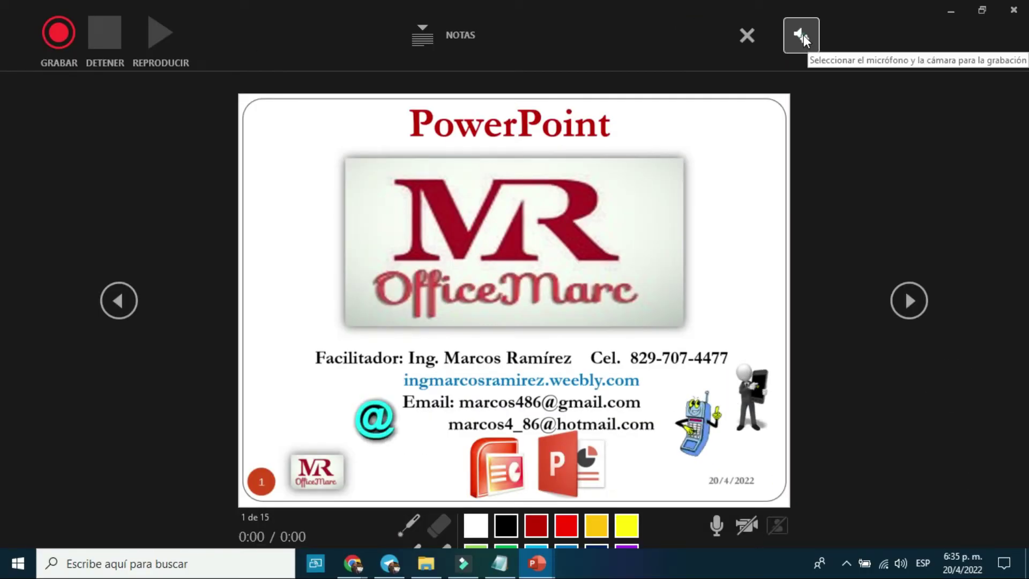
Review the microphone and camera options, then start recording with GRABAR
left_click(802, 37)
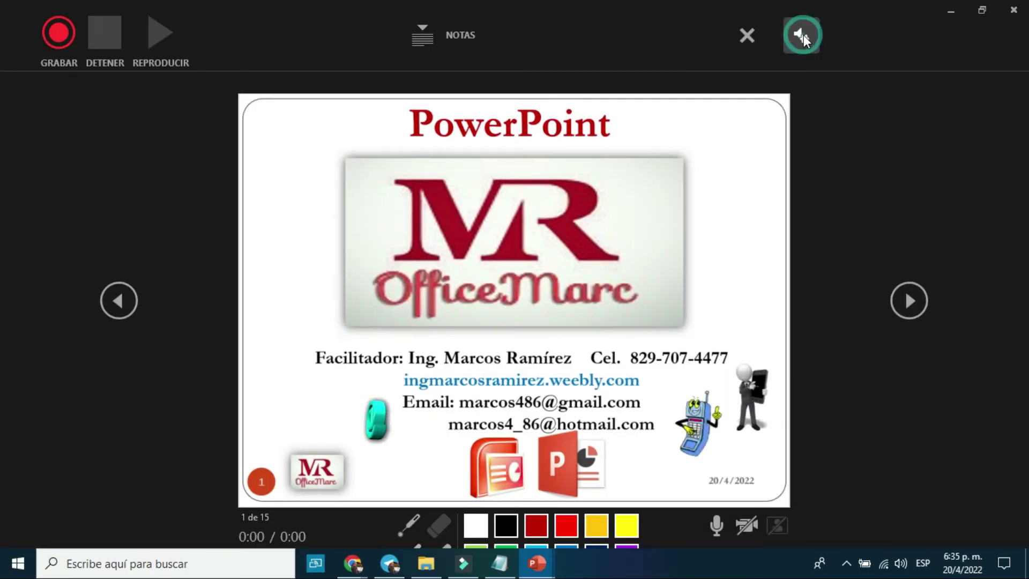
left_click(734, 51)
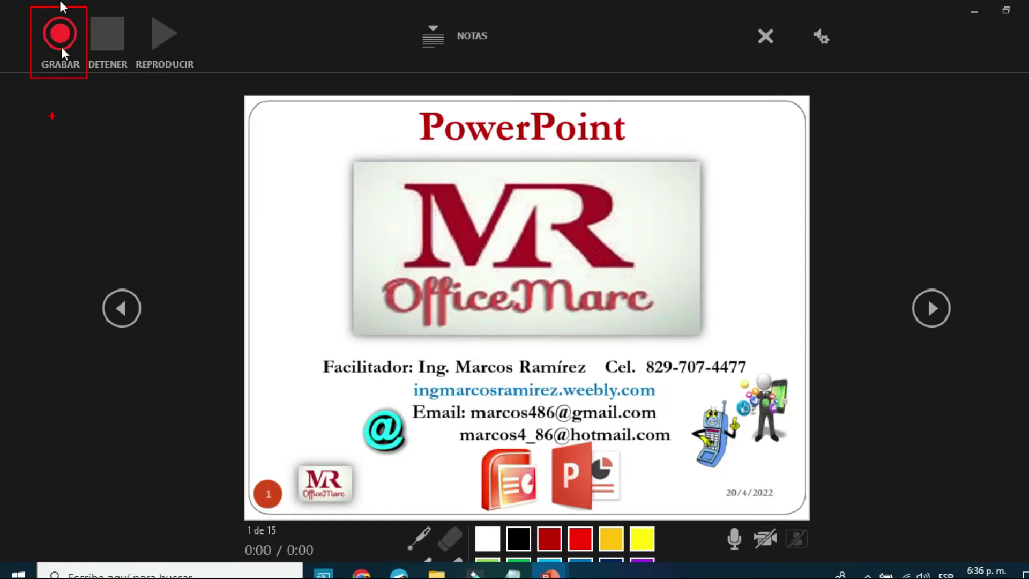
left_click(60, 34)
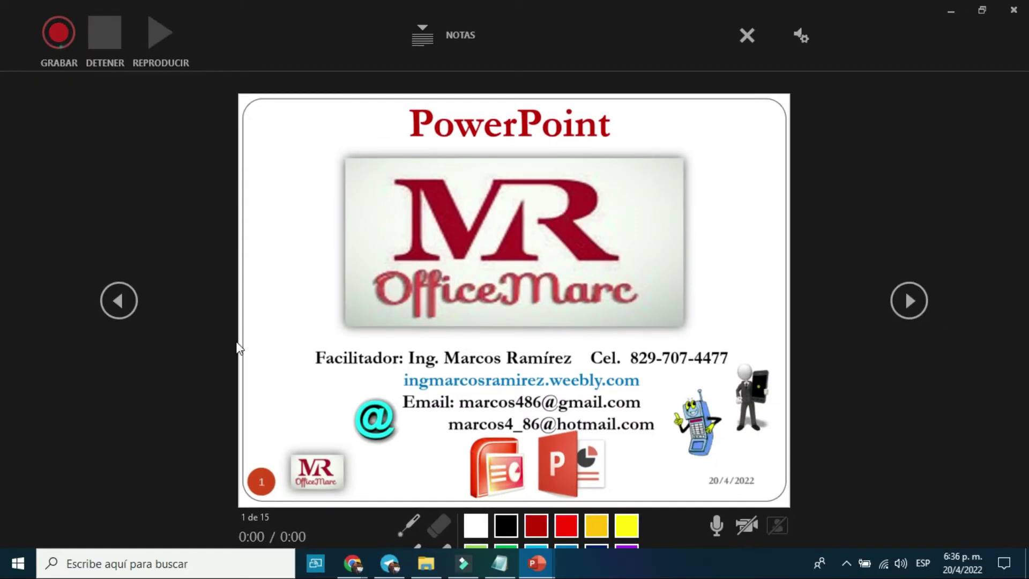
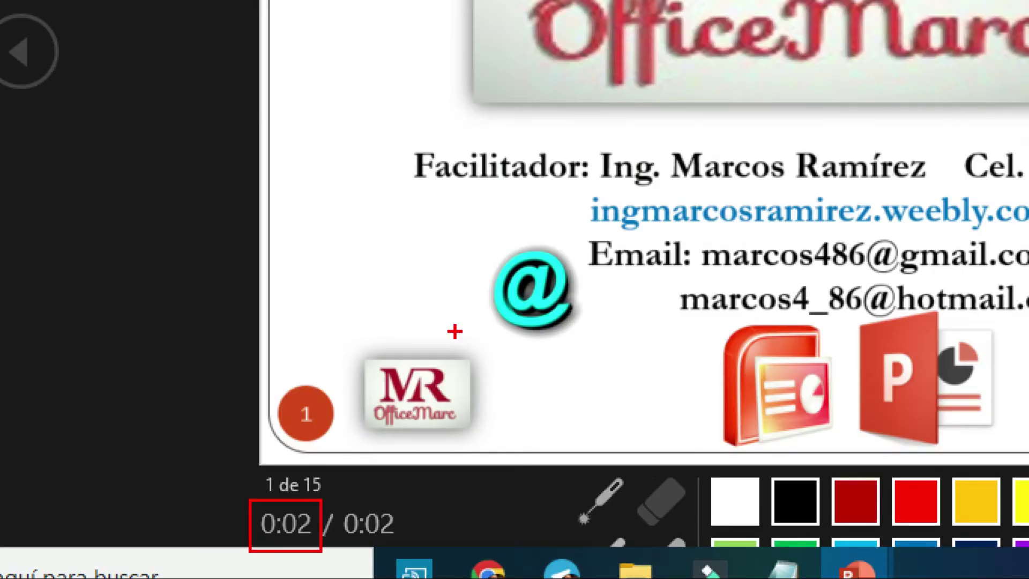
Narrate the title slide with the laser pointer, pausing once, then advance to slide 2
key("ctrl+p")
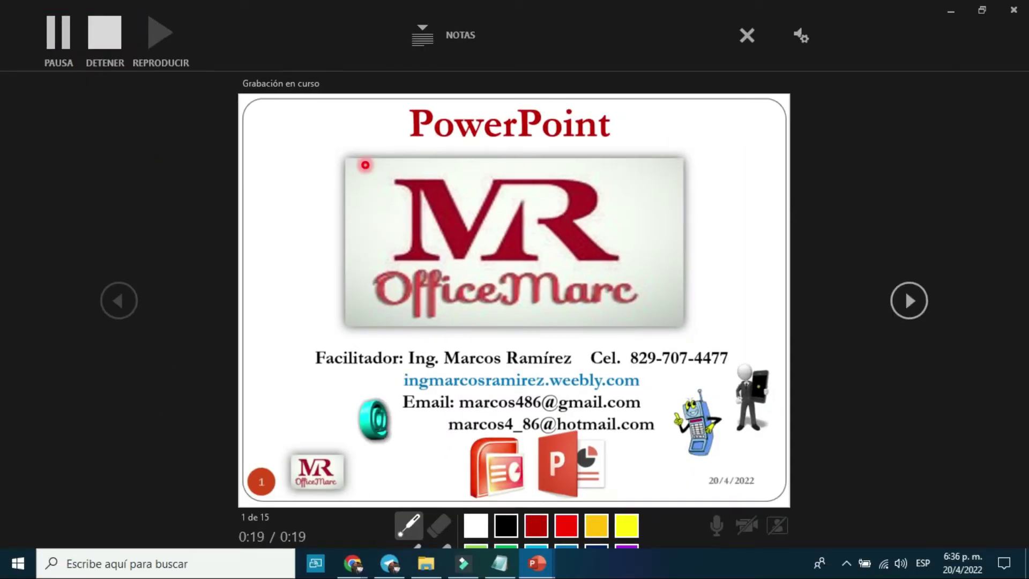
left_click(60, 38)
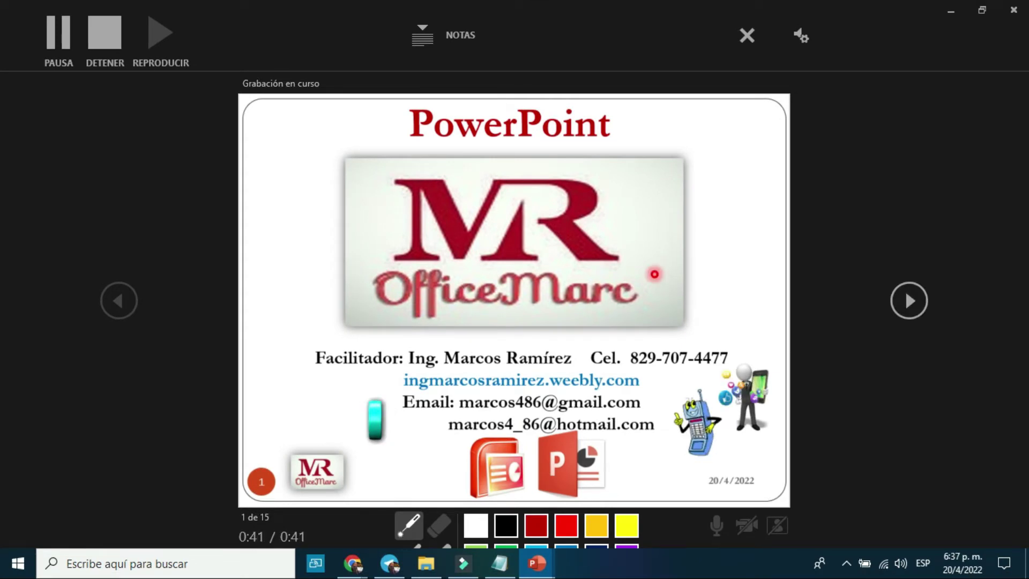
left_click(909, 302)
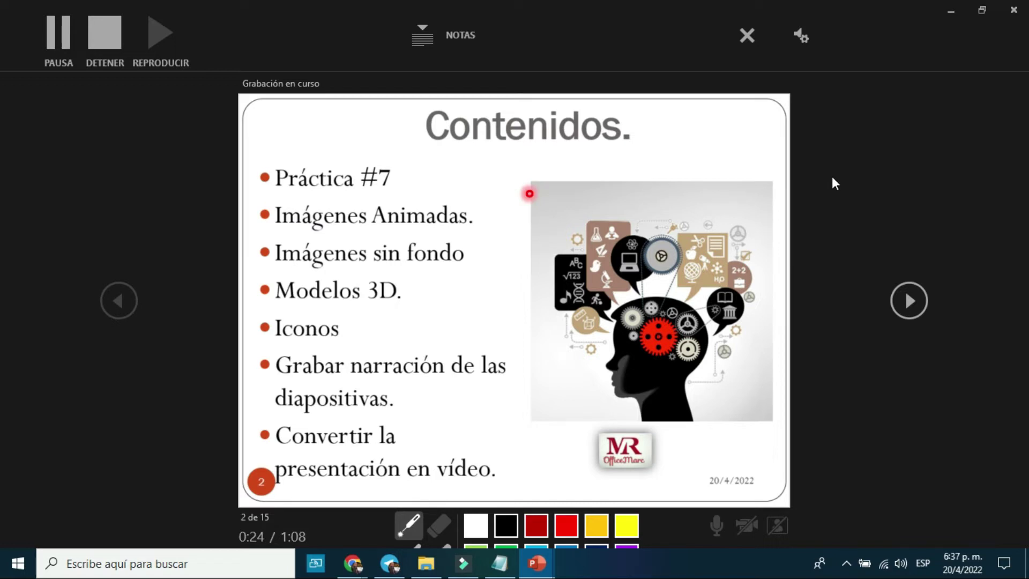
Narrate the Contenidos and Práctica #7 slides, then stop the recording on slide 3
left_click(909, 300)
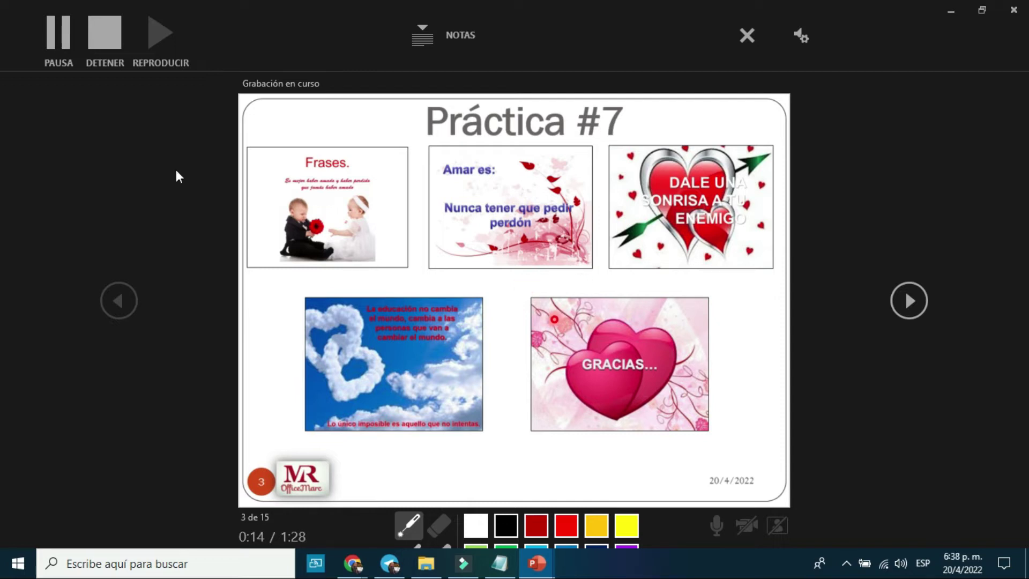
left_click(109, 43)
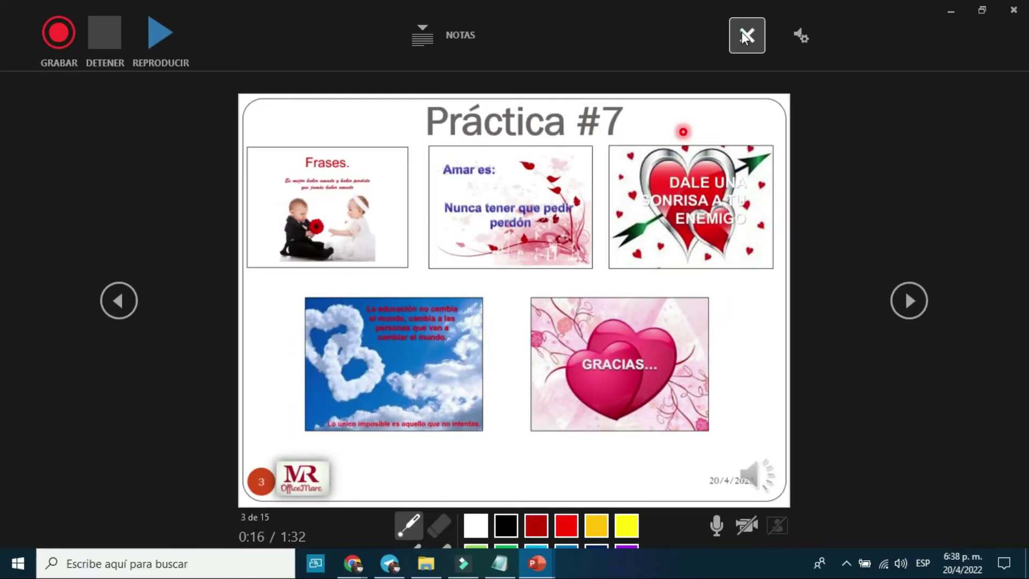
left_click(746, 36)
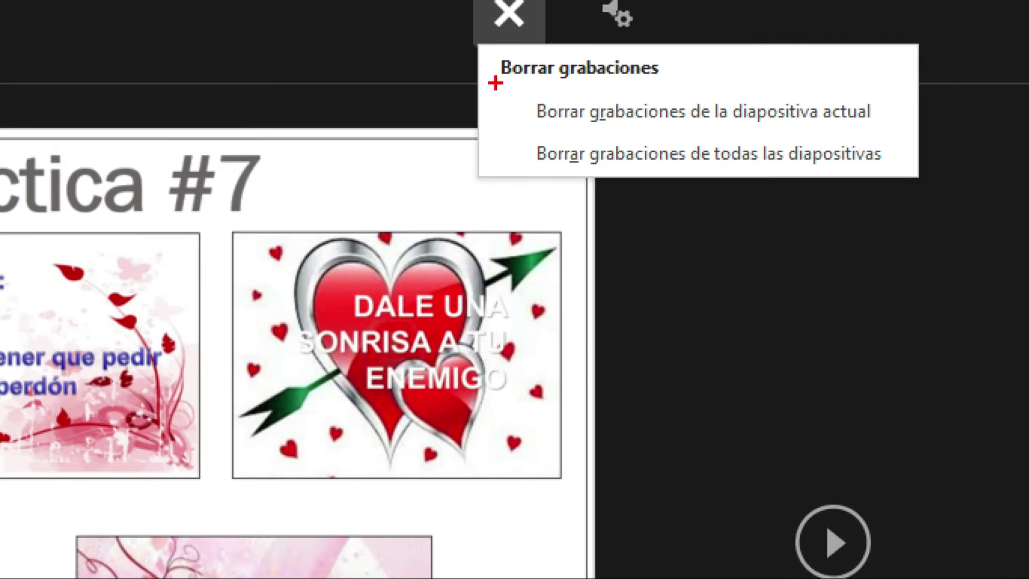
Review the clear-recording options without clearing any, then exit the laser pointer and recording window
left_click_drag(495, 82, 889, 140)
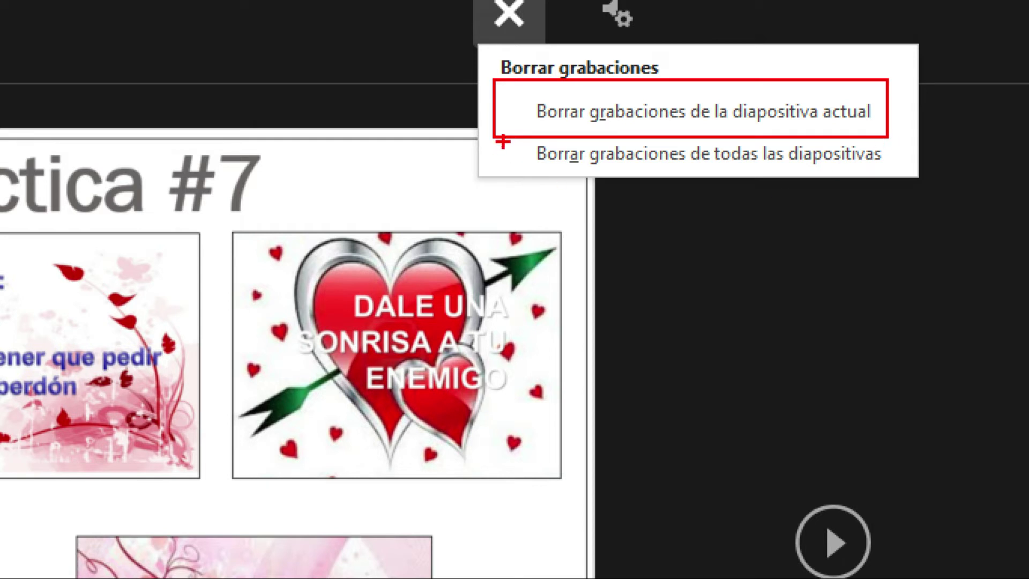
left_click_drag(519, 137, 899, 173)
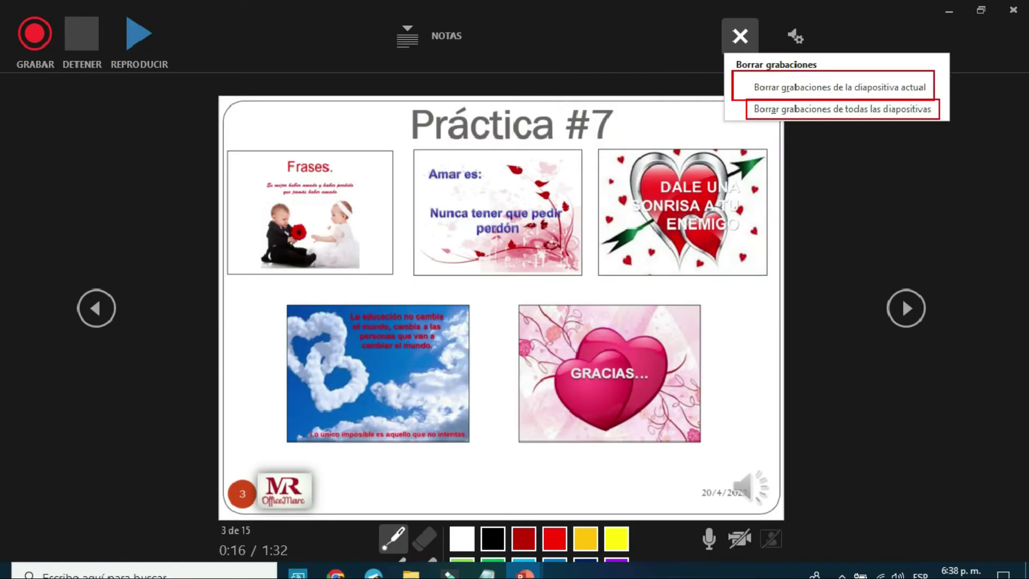
left_click(533, 263)
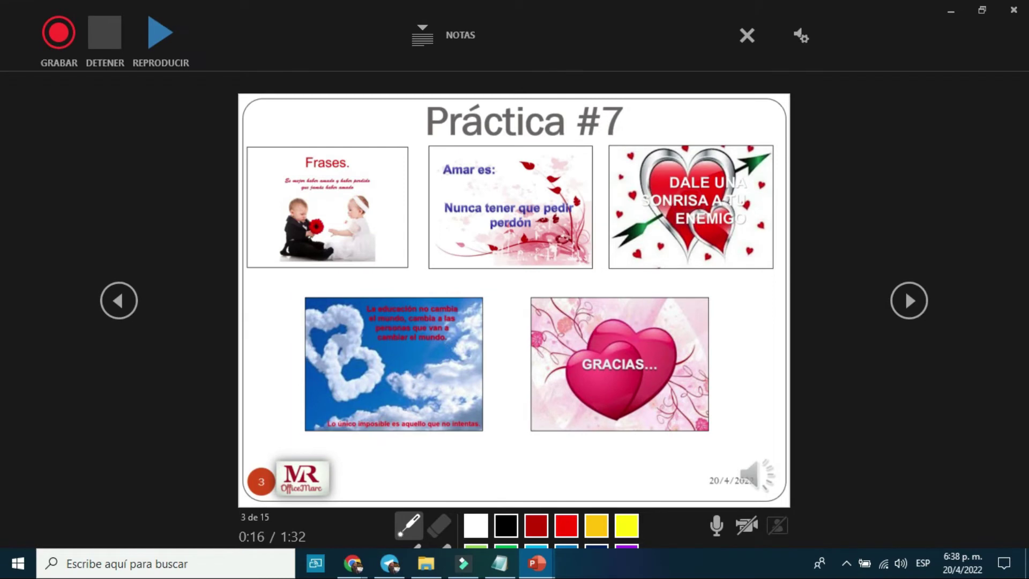
key("Escape")
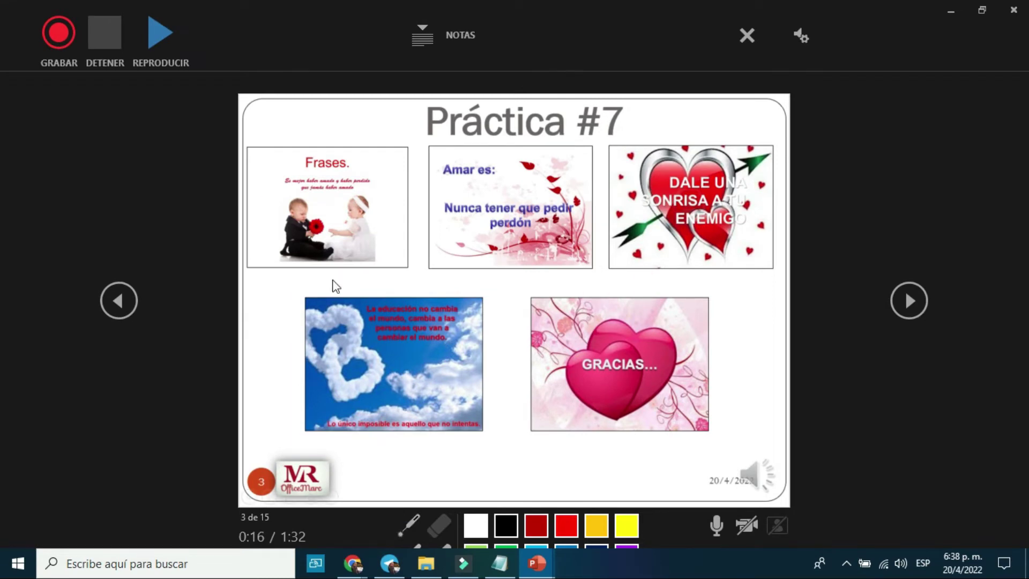
key("Escape")
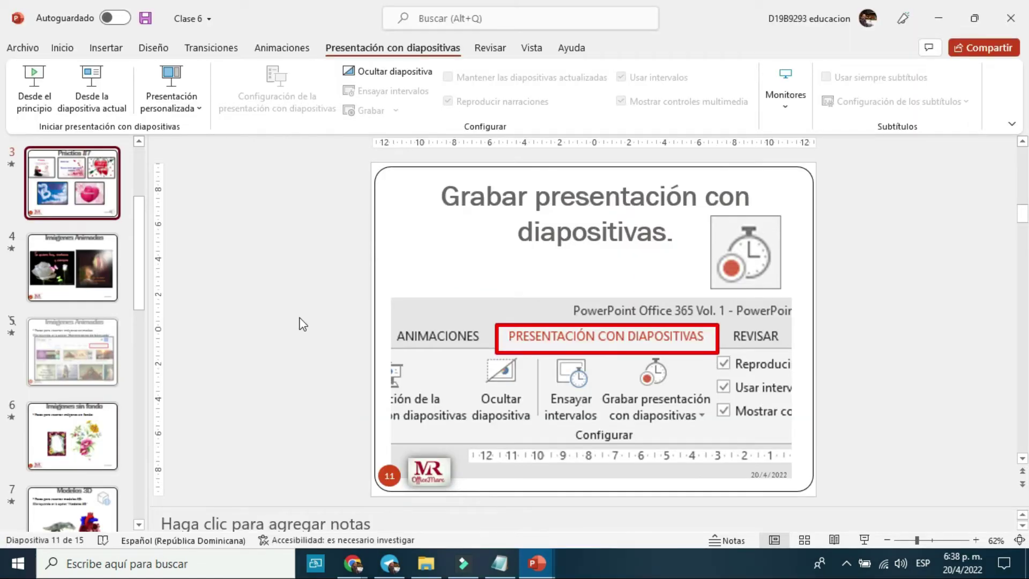
Show slide 1 with its narration audio icon and start the slide show from it
scroll(70, 292, "up", 3)
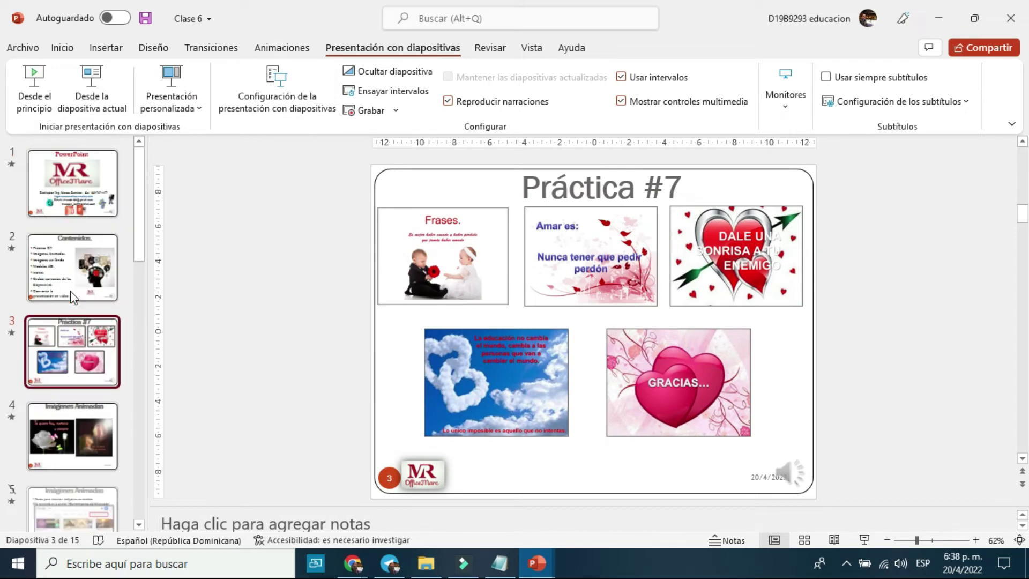
left_click(88, 181)
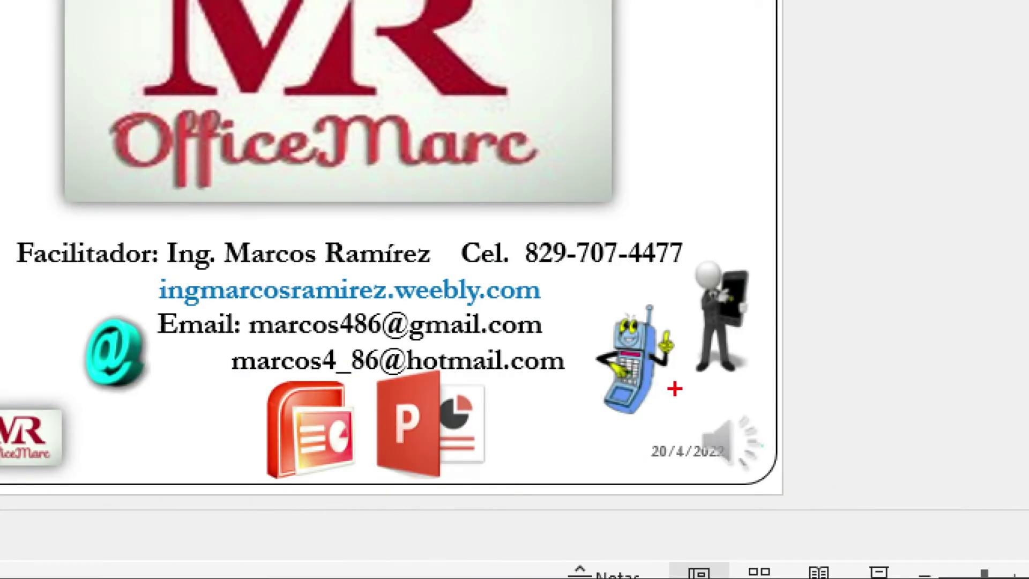
left_click_drag(673, 388, 771, 481)
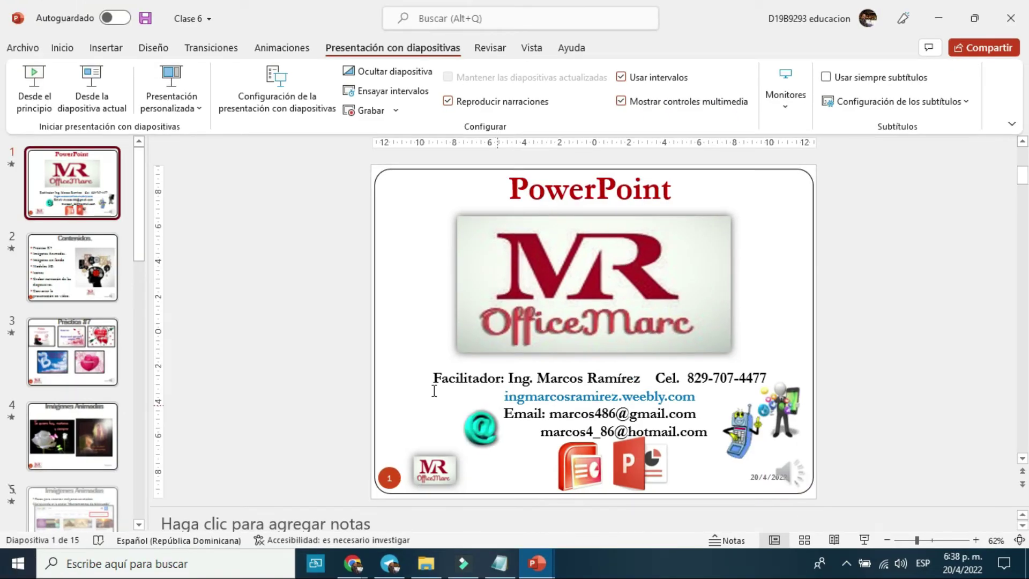
left_click(865, 540)
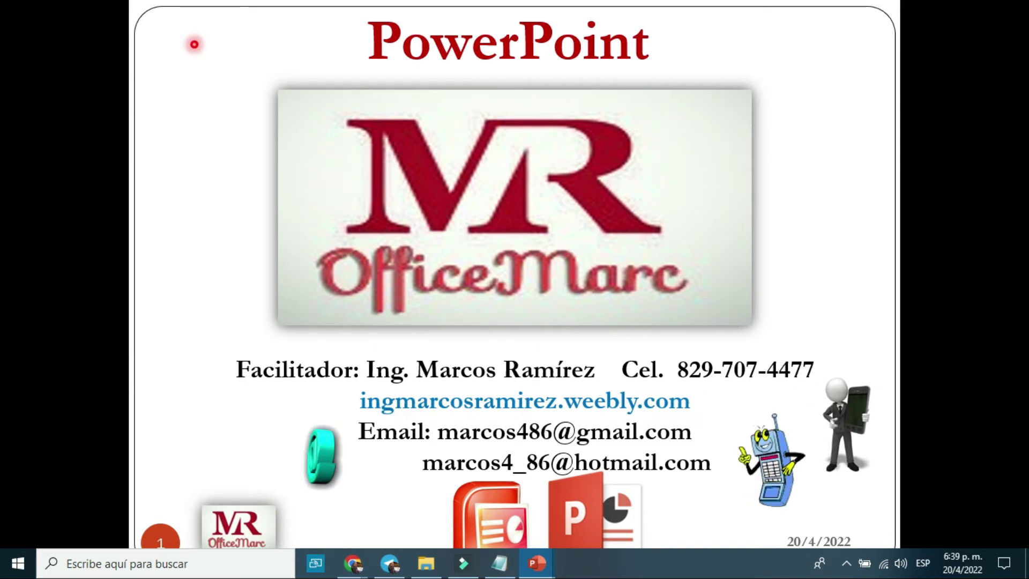
Play the title slide with its narration in the slide show, then end the show
key("Escape")
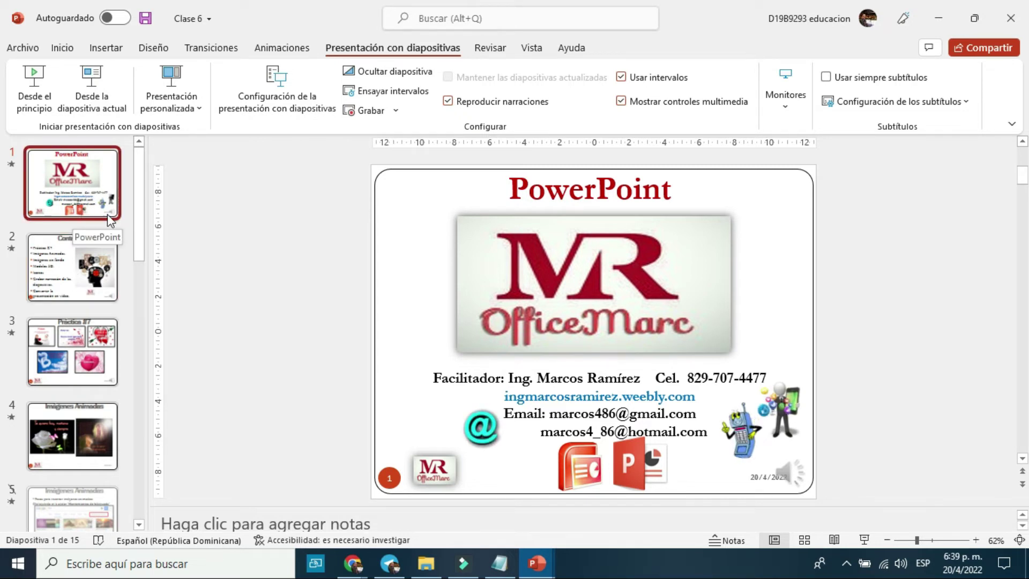
Check the 00:45, 00:31 and 00:16 timings of slides 1–3 in Slide Sorter, then return to Normal view
left_click(806, 540)
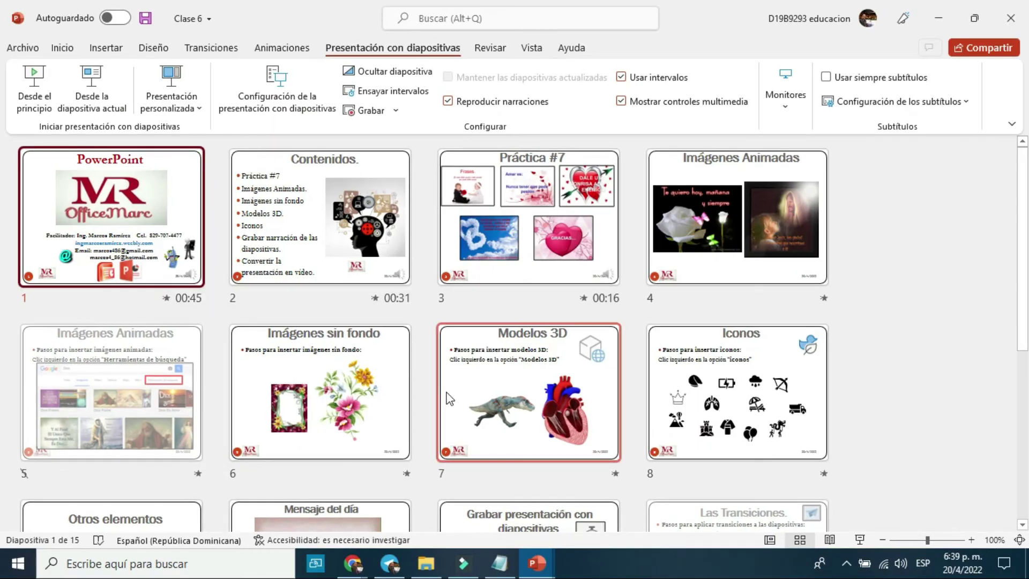
left_click(771, 540)
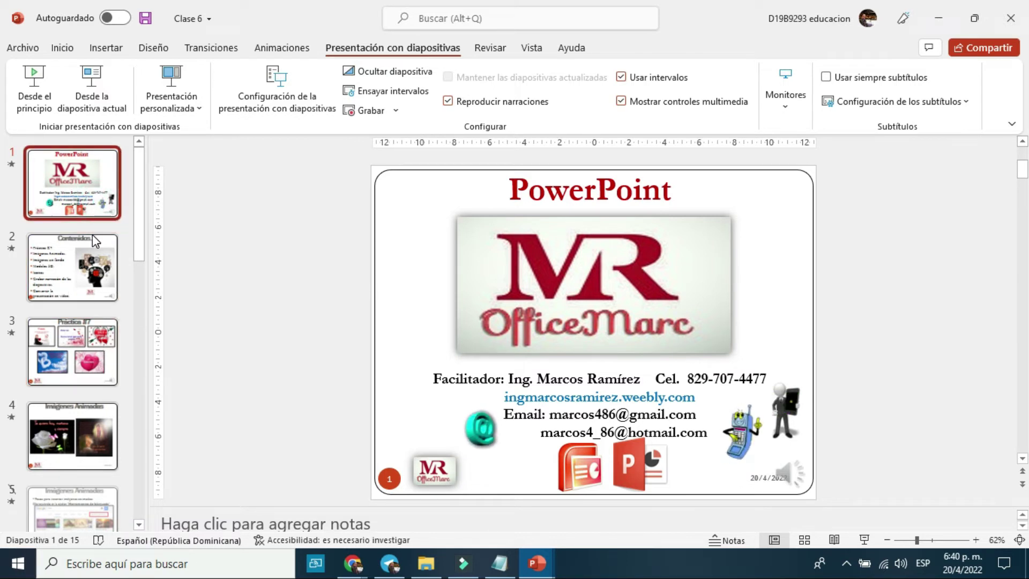
Select slide 4, Imágenes Animadas, and start recording from the current slide
left_click(73, 268)
left_click(89, 349)
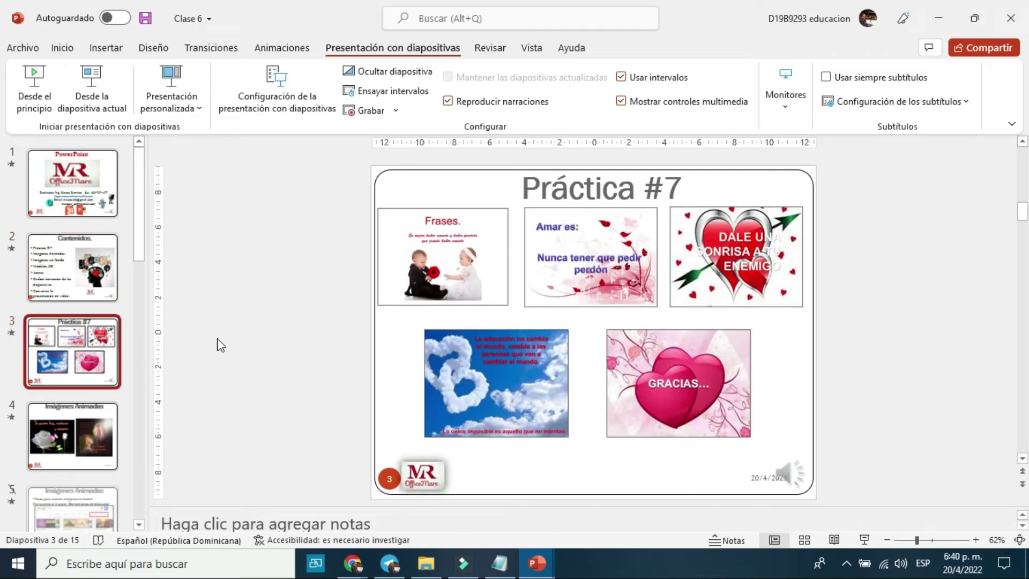
left_click(88, 427)
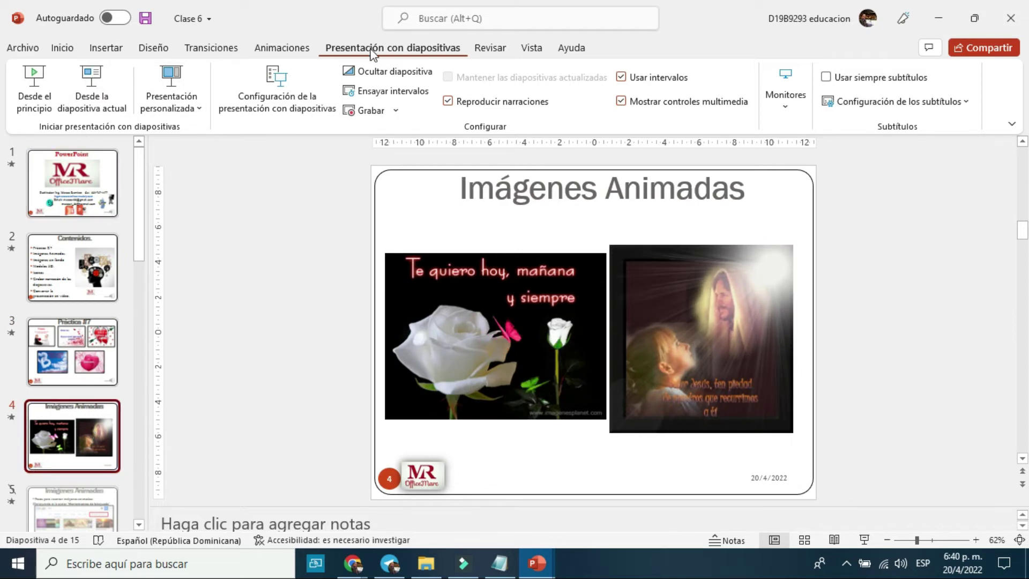
left_click(397, 111)
left_click(399, 110)
left_click(401, 132)
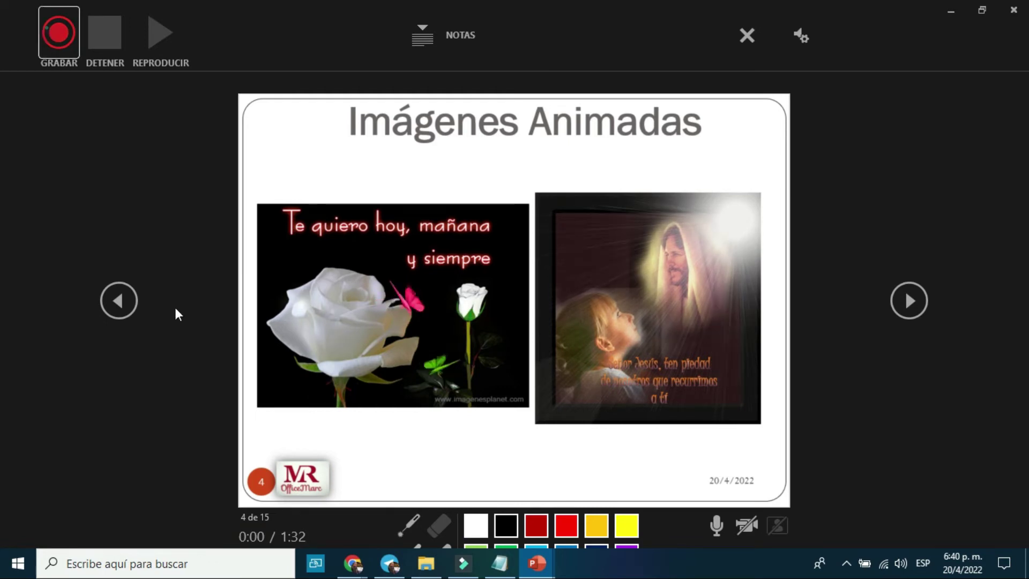
Record a short narration on slide 4 and return to normal editing view
key("r")
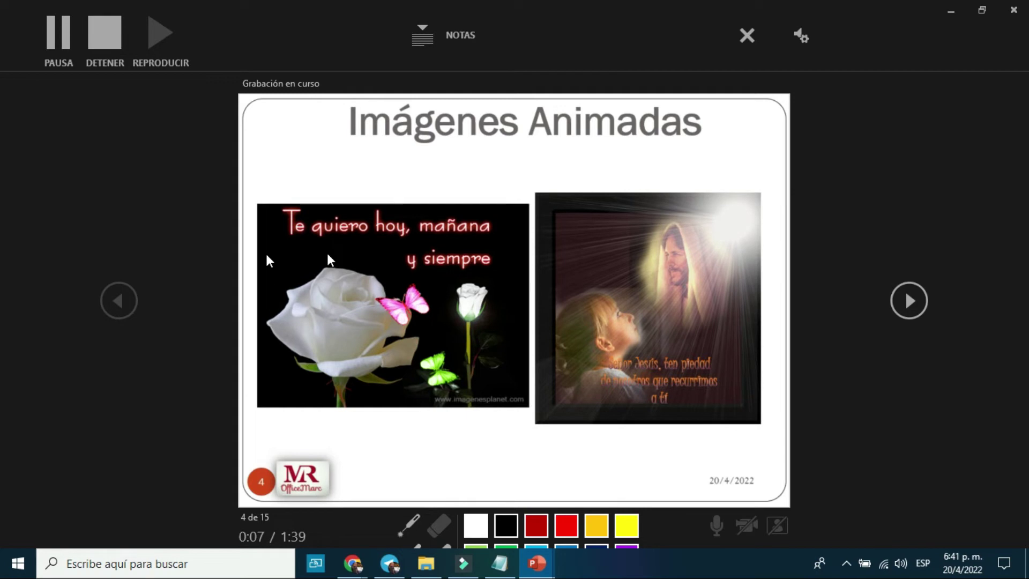
left_click(104, 42)
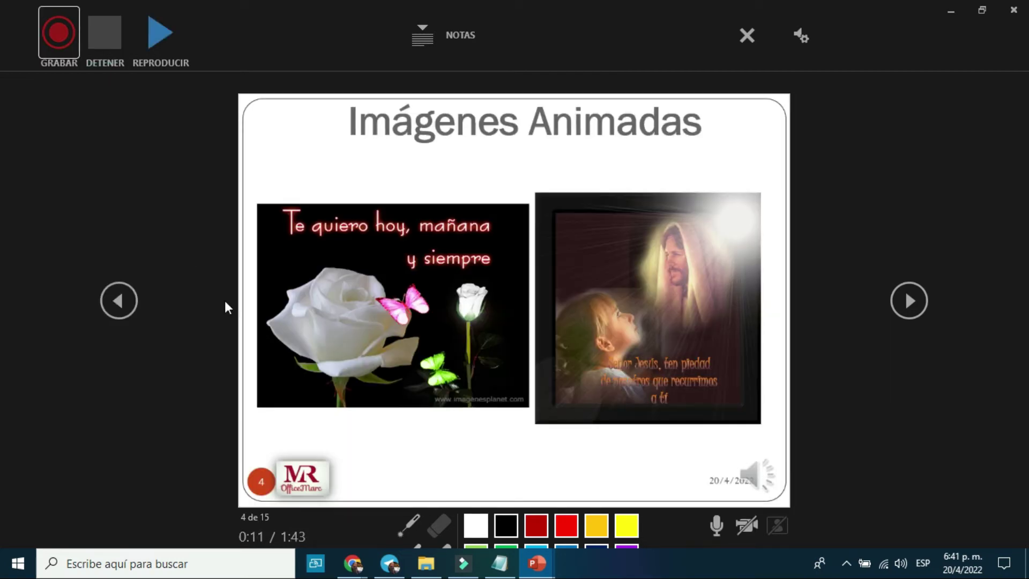
key("Escape")
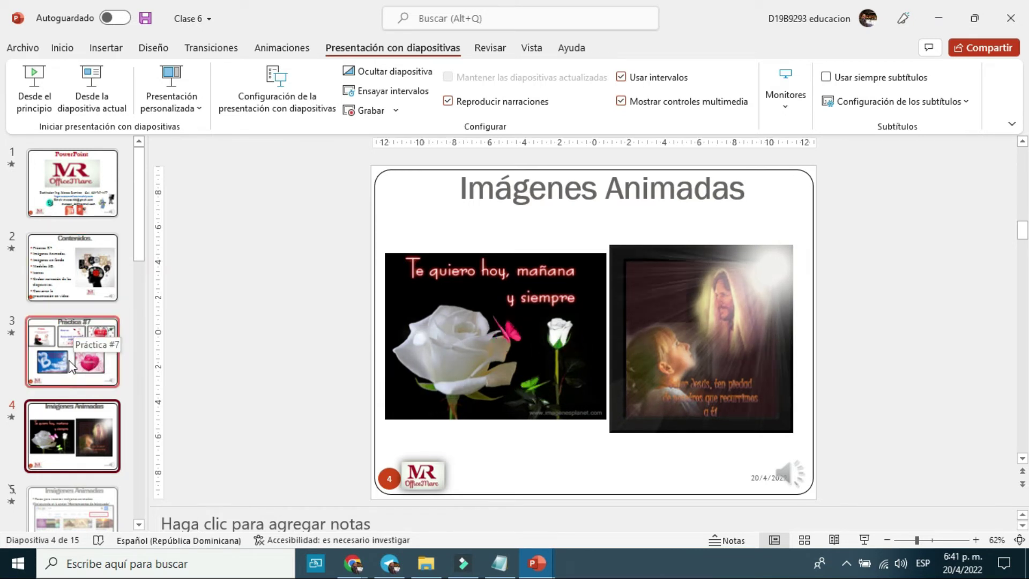
scroll(72, 367, "down", 3)
scroll(72, 368, "down", 7)
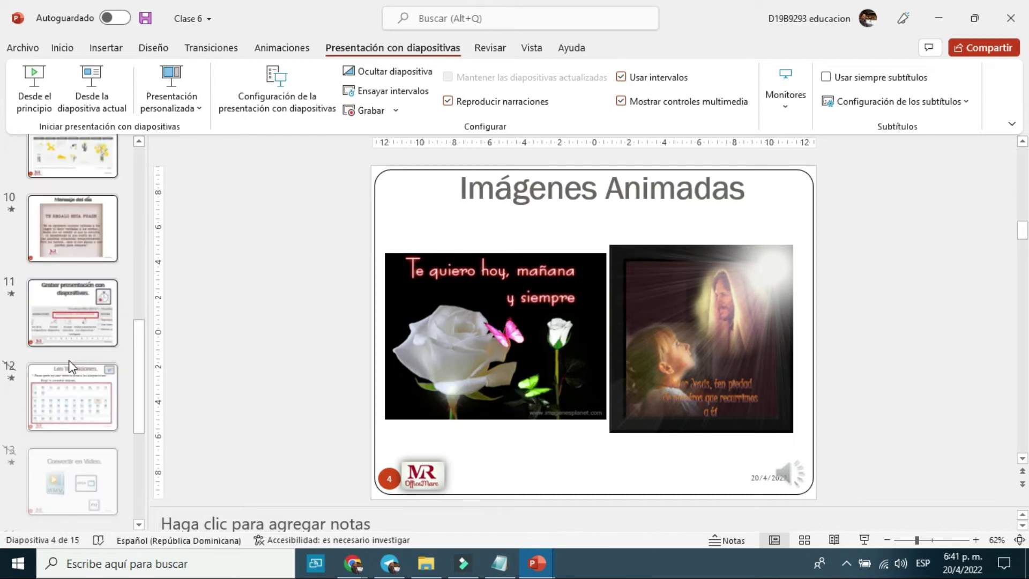
scroll(72, 367, "down", 3)
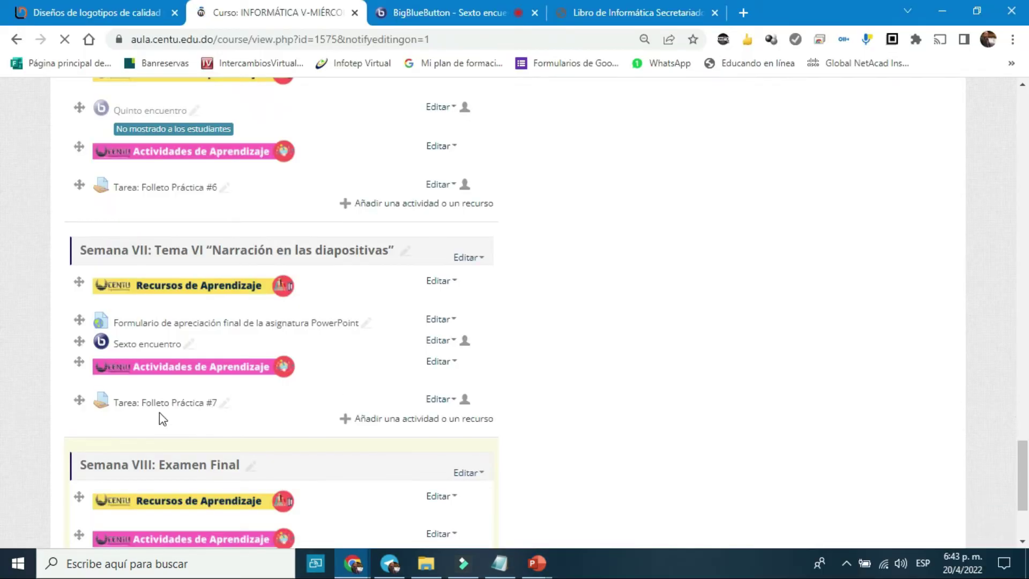
Scroll the Moodle course page to the Semana VII and Semana VIII: Examen Final sections
scroll(76, 390, "down", 1)
scroll(76, 391, "down", 2)
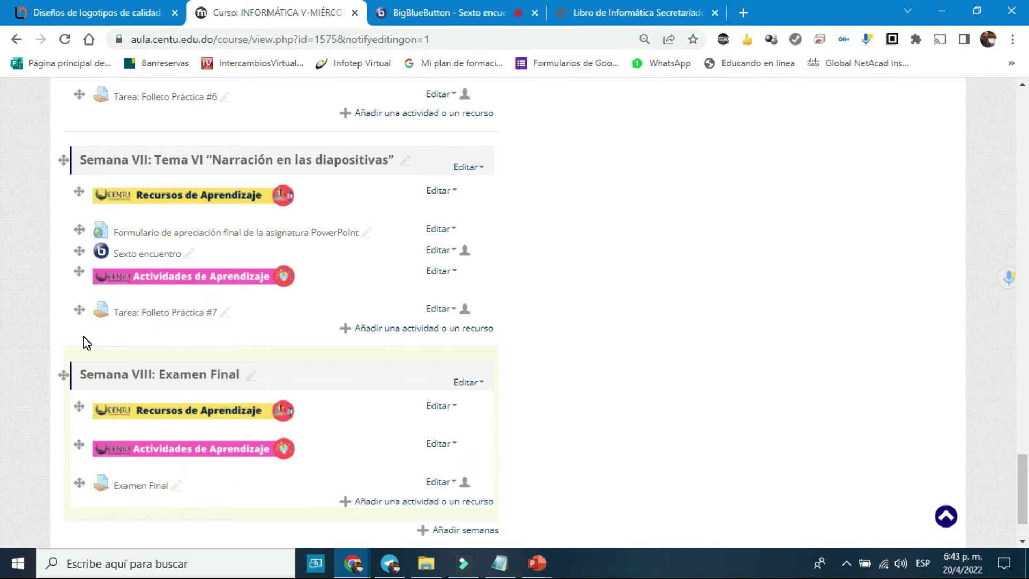
scroll(84, 338, "up", 1)
scroll(83, 336, "up", 1)
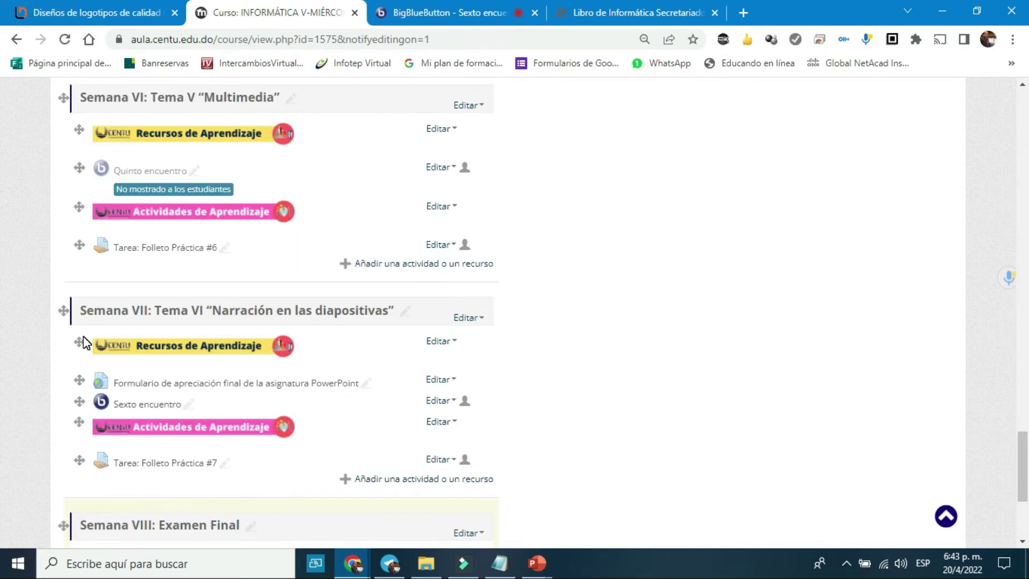
scroll(84, 336, "down", 1)
scroll(84, 336, "down", 1)
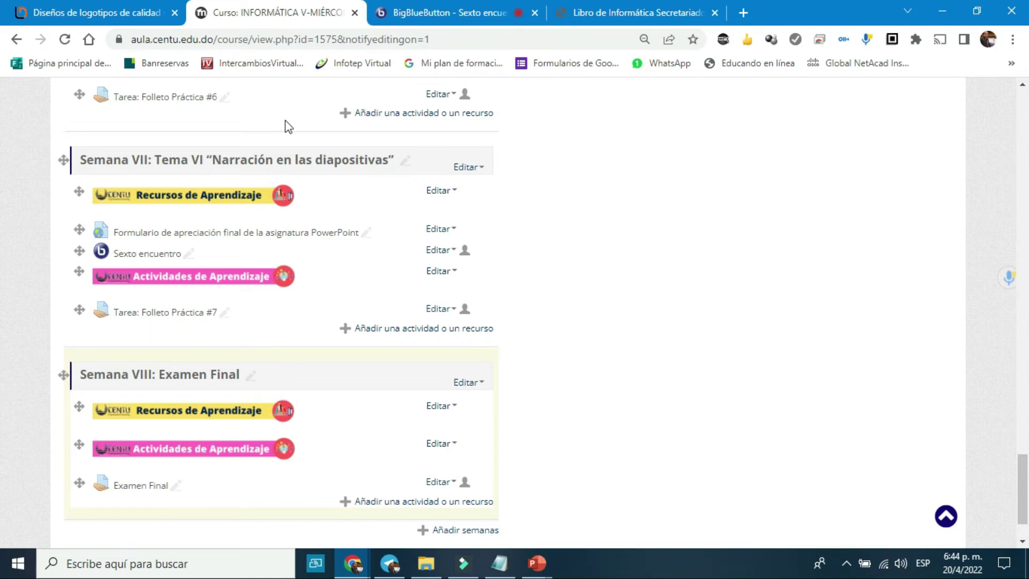
Browse pages 11–13 of the Libro de Informática Secretariado booklet, then return to the Moodle course page
left_click(621, 10)
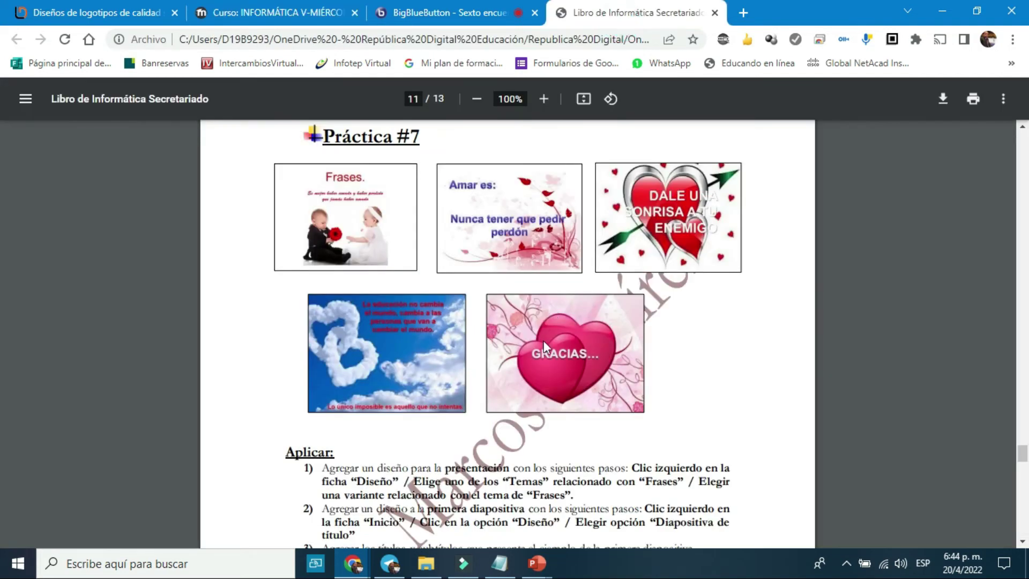
scroll(567, 351, "down", 3)
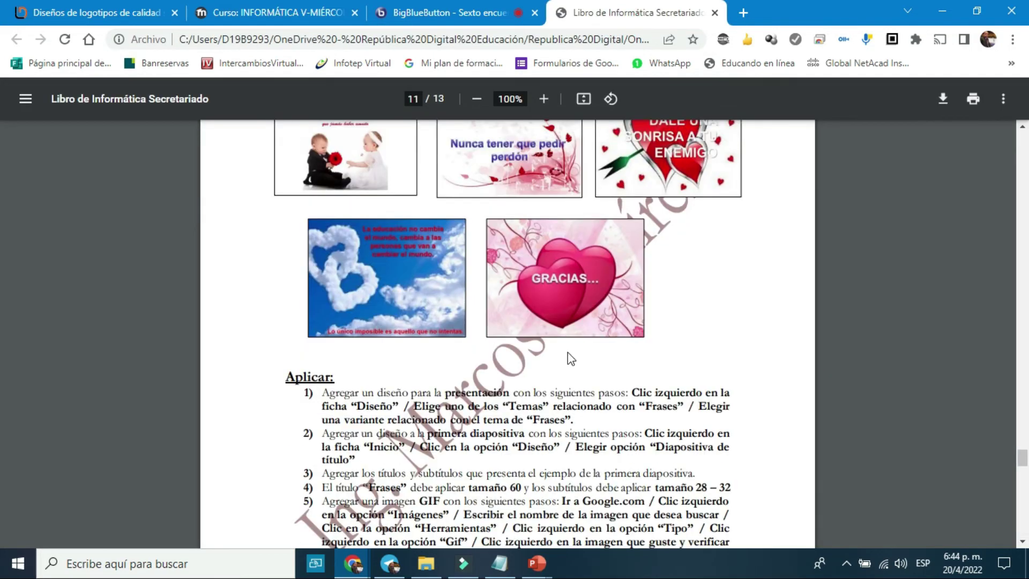
scroll(568, 352, "down", 1)
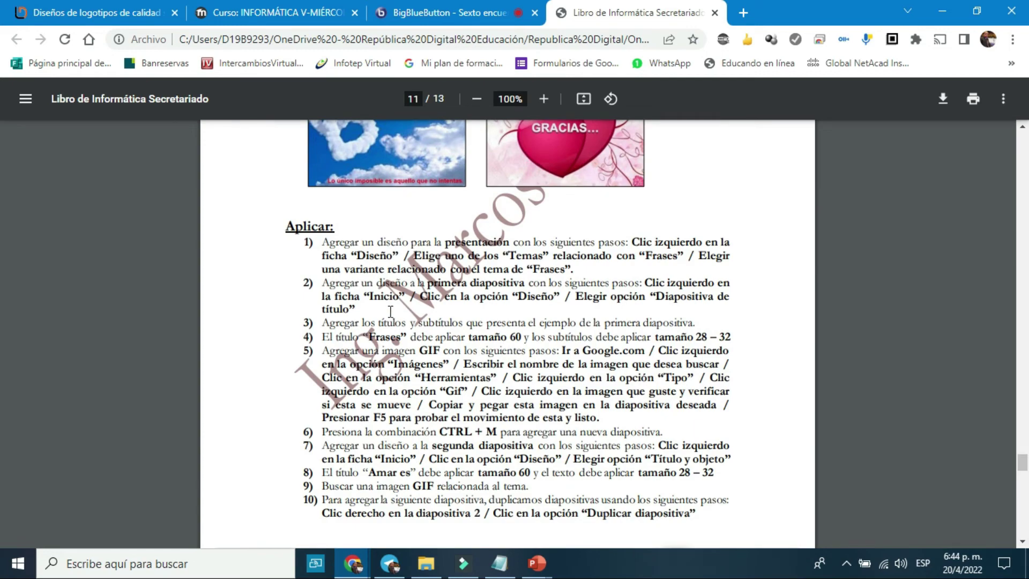
scroll(392, 301, "down", 1)
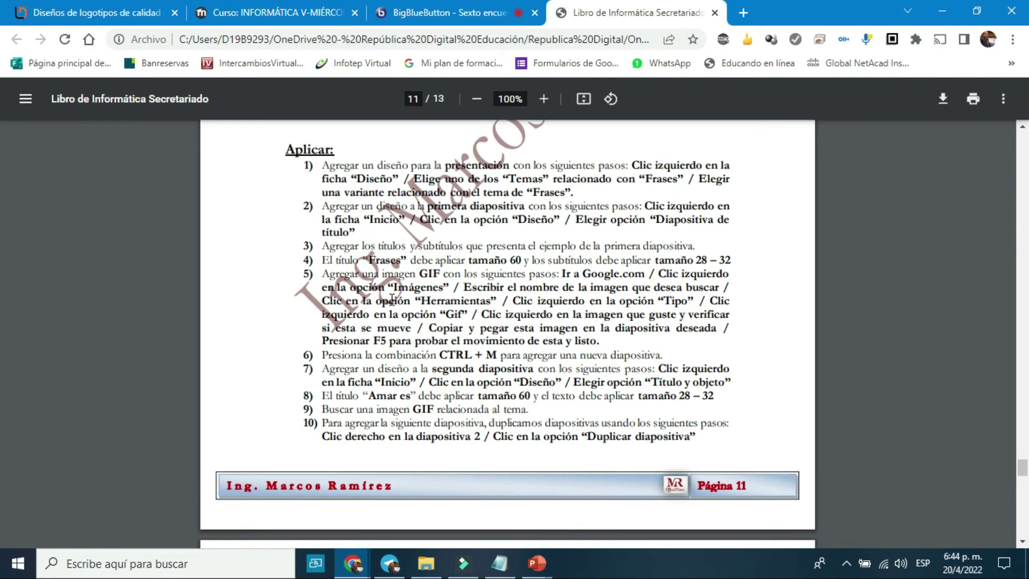
scroll(392, 300, "down", 4)
scroll(392, 299, "down", 4)
scroll(391, 299, "down", 2)
scroll(392, 299, "down", 1)
scroll(391, 298, "down", 3)
scroll(392, 299, "down", 2)
scroll(391, 300, "down", 2)
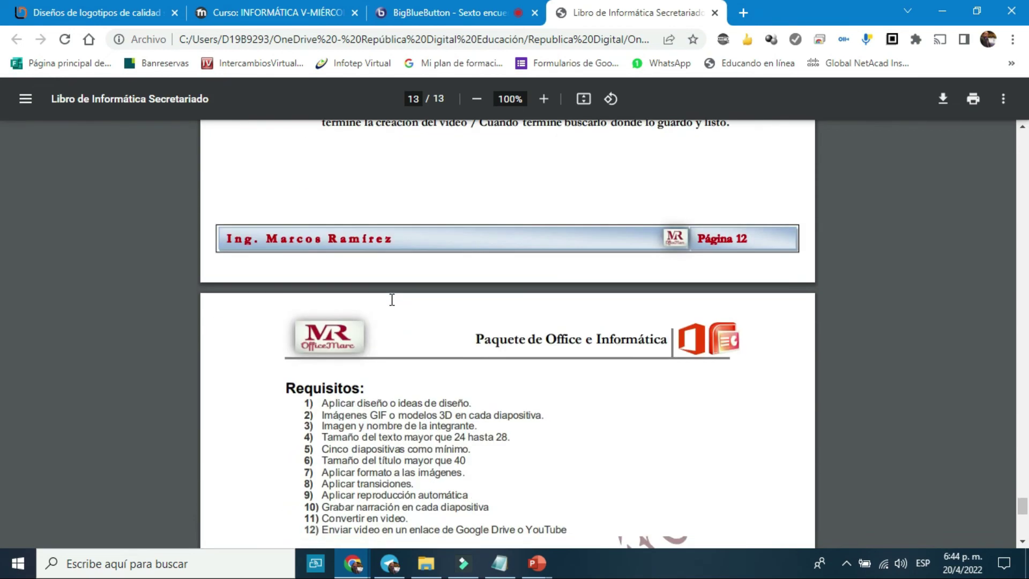
scroll(392, 299, "up", 4)
scroll(392, 300, "up", 5)
scroll(392, 299, "up", 4)
scroll(392, 299, "up", 6)
scroll(391, 299, "up", 3)
scroll(391, 299, "up", 1)
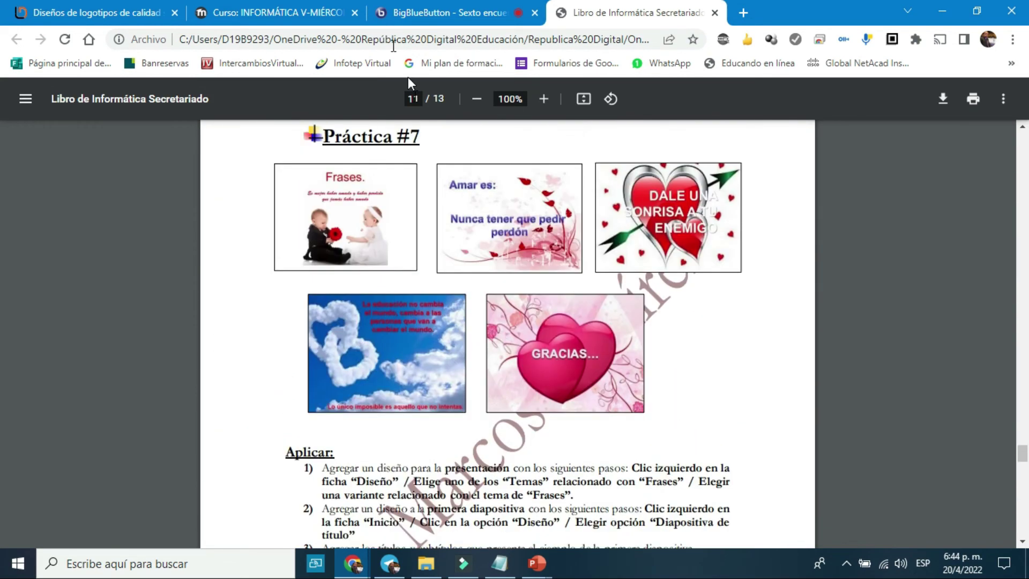
left_click(281, 11)
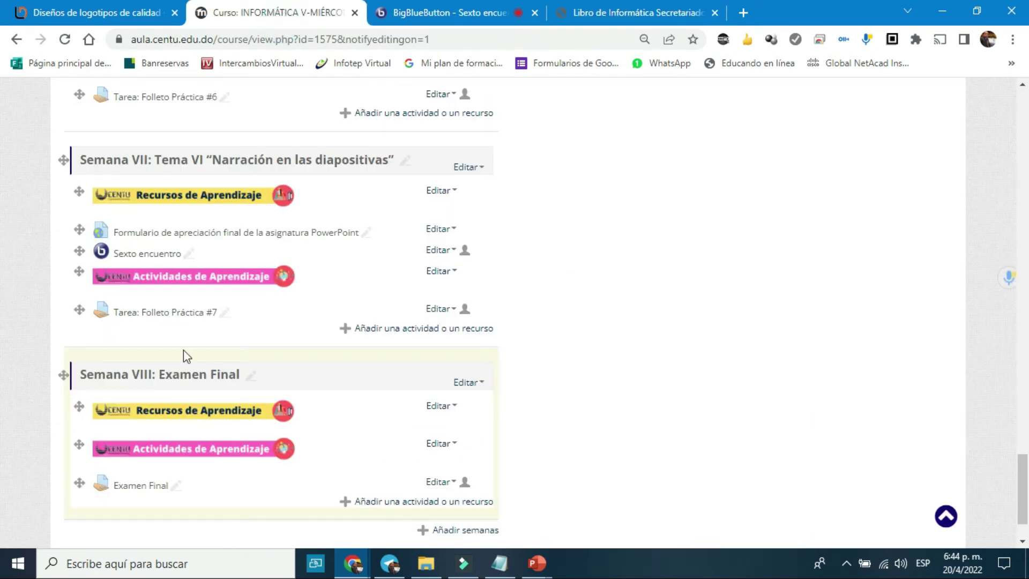
Open the Folleto Práctica #7 assignment in a new tab, read through it, then return to the booklet PDF
middle_click(182, 313)
left_click(380, 15)
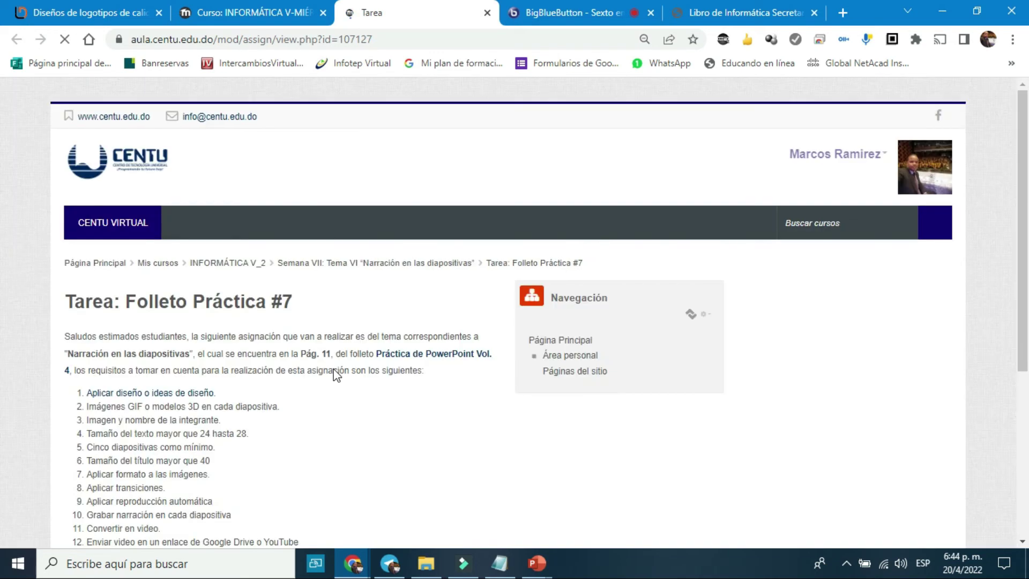
scroll(334, 368, "down", 3)
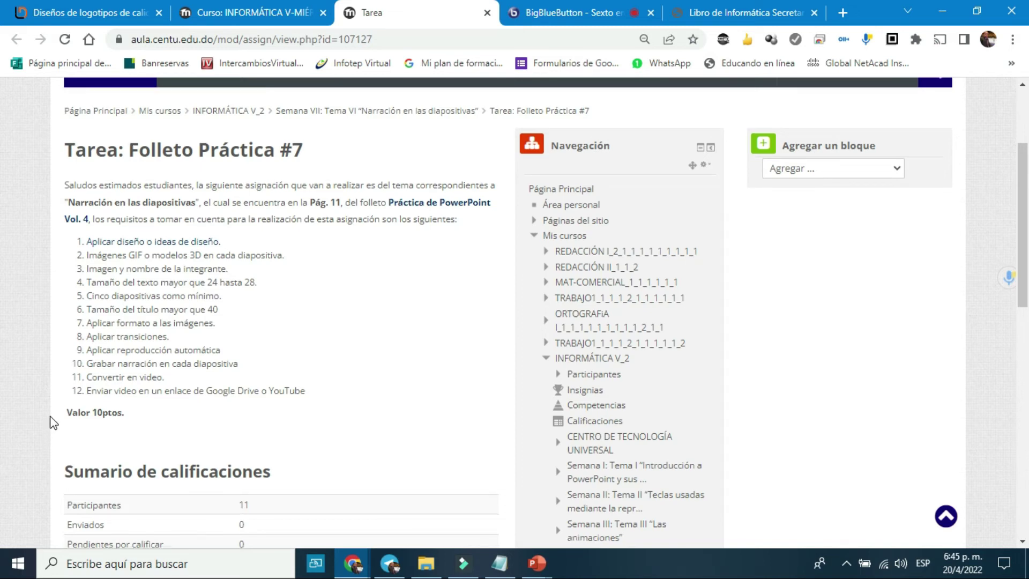
scroll(52, 420, "down", 3)
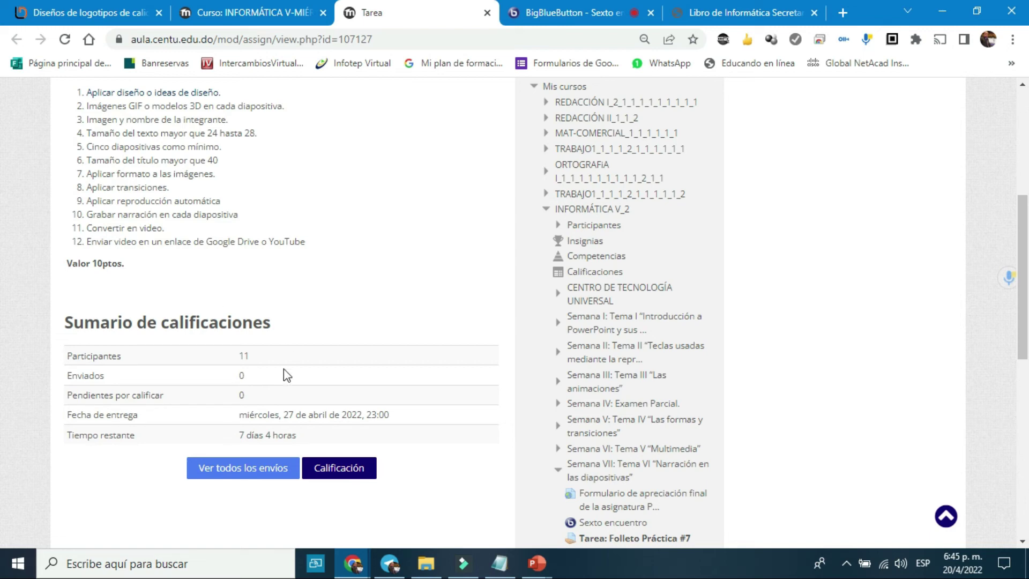
left_click(713, 12)
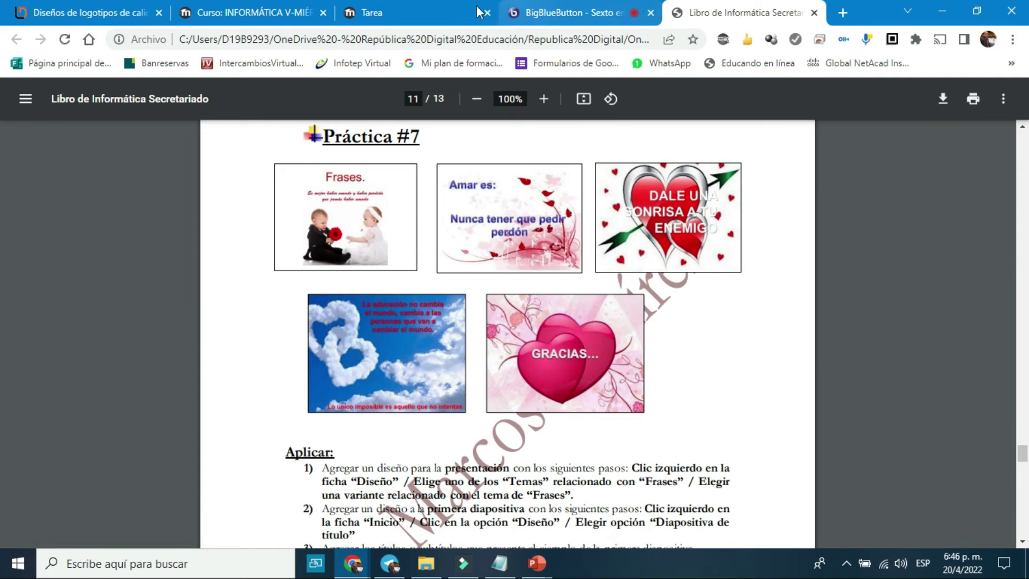
Return to the Curso: INFORMÁTICA page and scroll down to the Semana VIII: Examen Final section
left_click(282, 7)
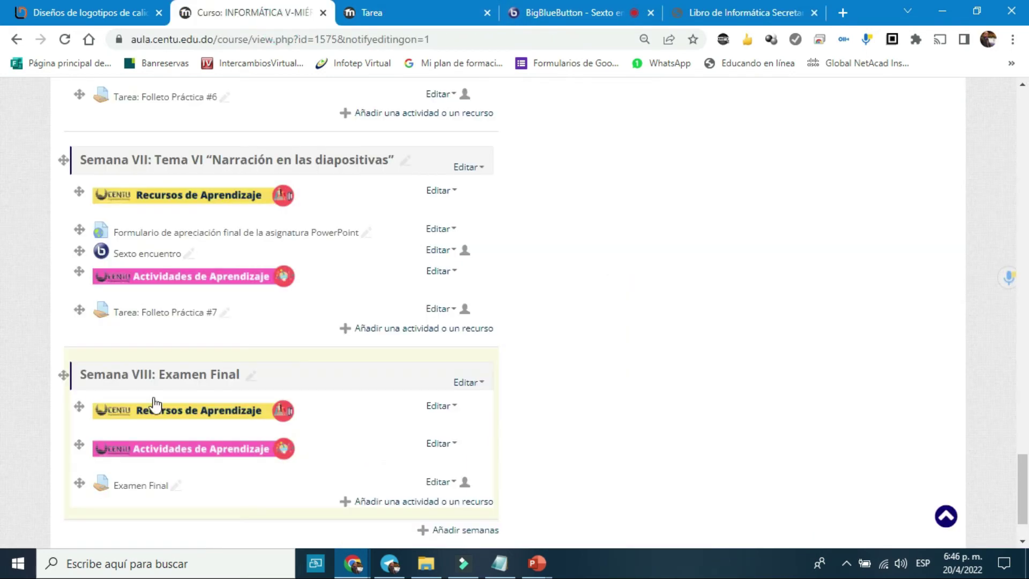
scroll(110, 400, "up", 2)
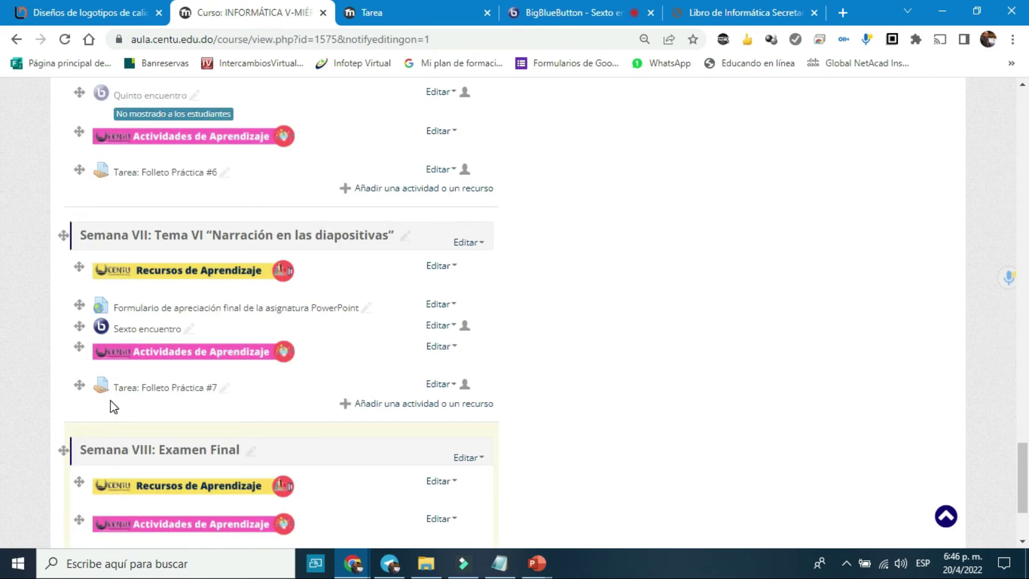
scroll(111, 399, "up", 4)
scroll(111, 400, "up", 1)
scroll(112, 406, "up", 1)
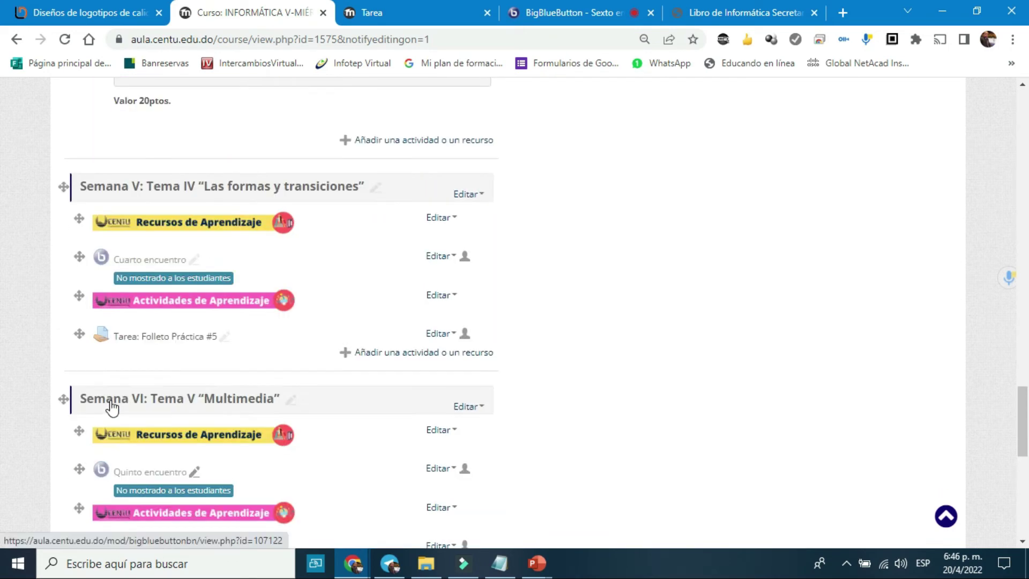
scroll(111, 407, "down", 2)
scroll(112, 408, "down", 1)
scroll(111, 408, "down", 3)
scroll(112, 408, "down", 1)
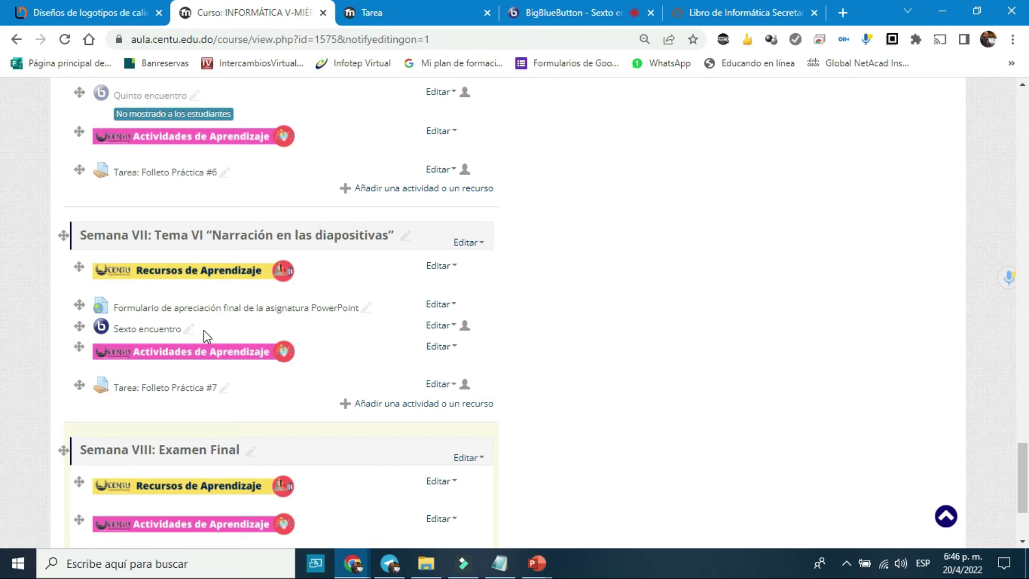
scroll(204, 331, "down", 3)
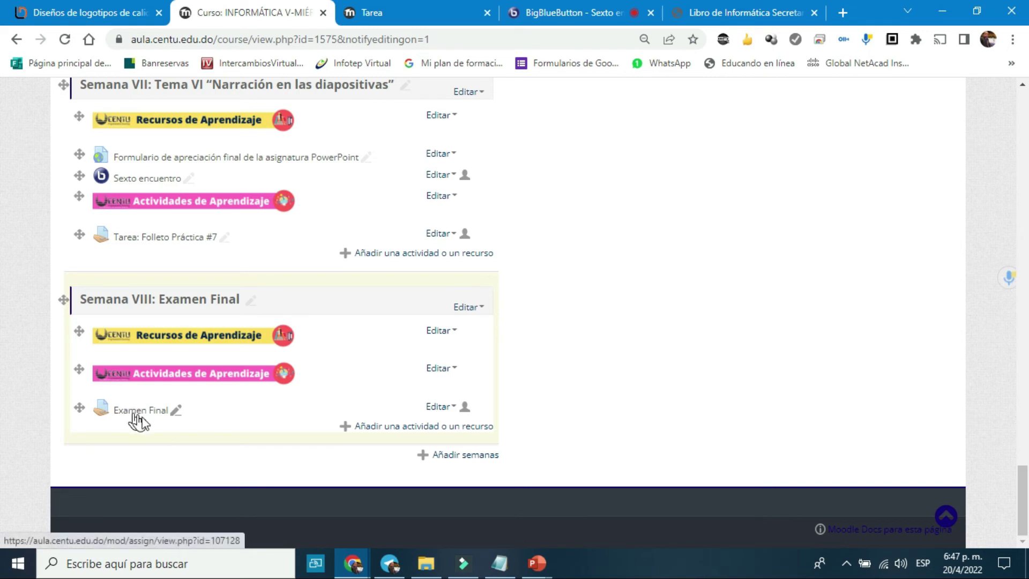
Review the booklet's Trabajo final requirements on page 13, then go back to the Práctica #7 assignment
left_click(723, 3)
scroll(460, 326, "down", 10)
scroll(460, 327, "down", 10)
scroll(460, 327, "down", 10)
scroll(460, 327, "down", 3)
scroll(460, 327, "down", 2)
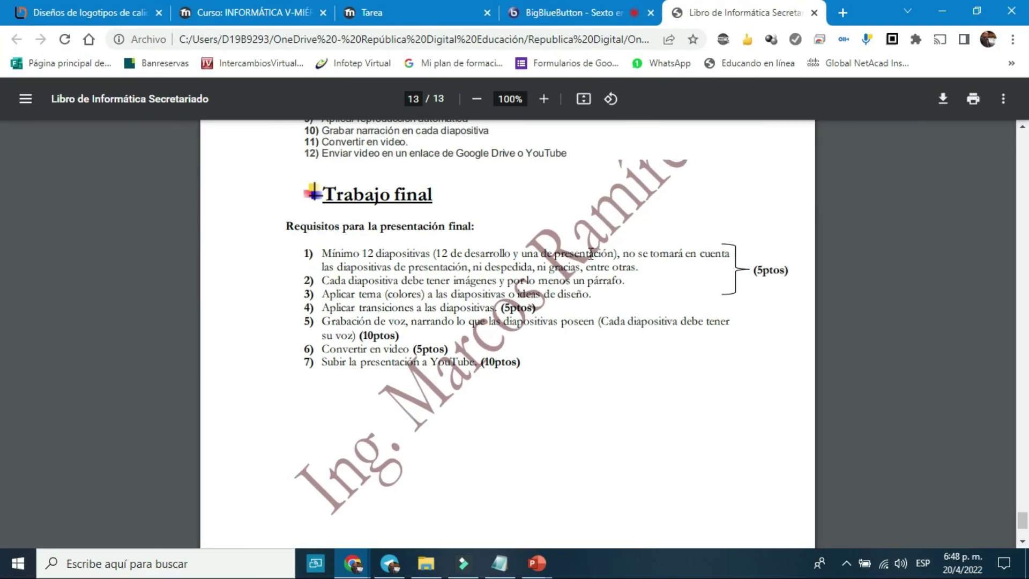
left_click(390, 16)
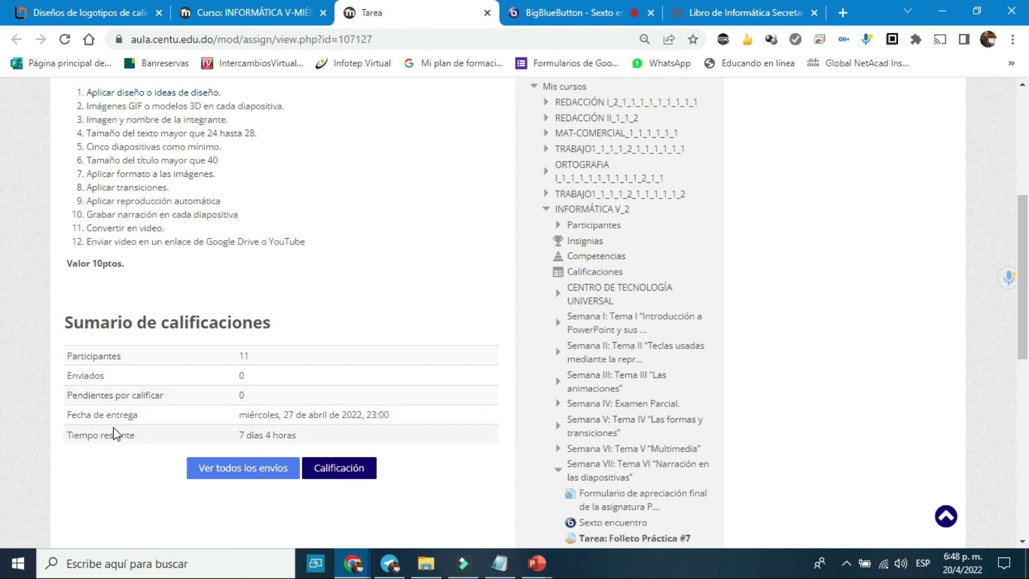
Open the 35-point Examen Final assignment in its own tab, review it, and return to the course page
scroll(117, 423, "up", 4)
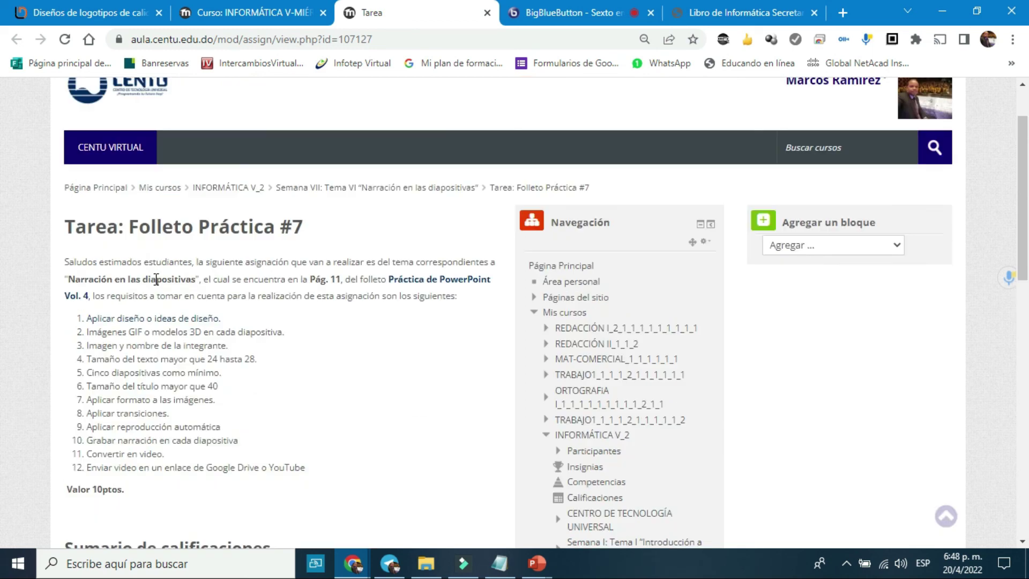
left_click(241, 7)
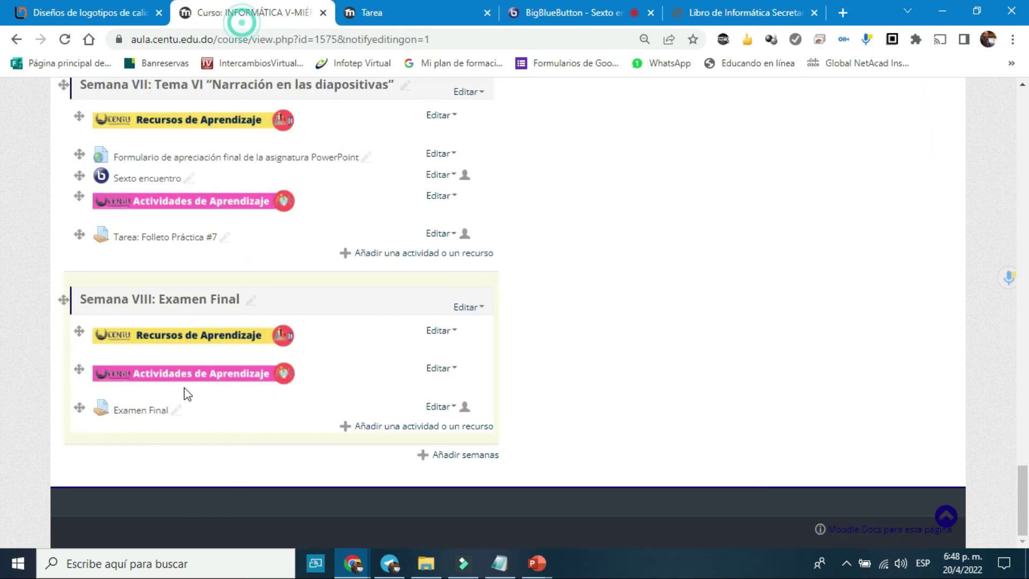
middle_click(134, 414)
key("ctrl+Tab")
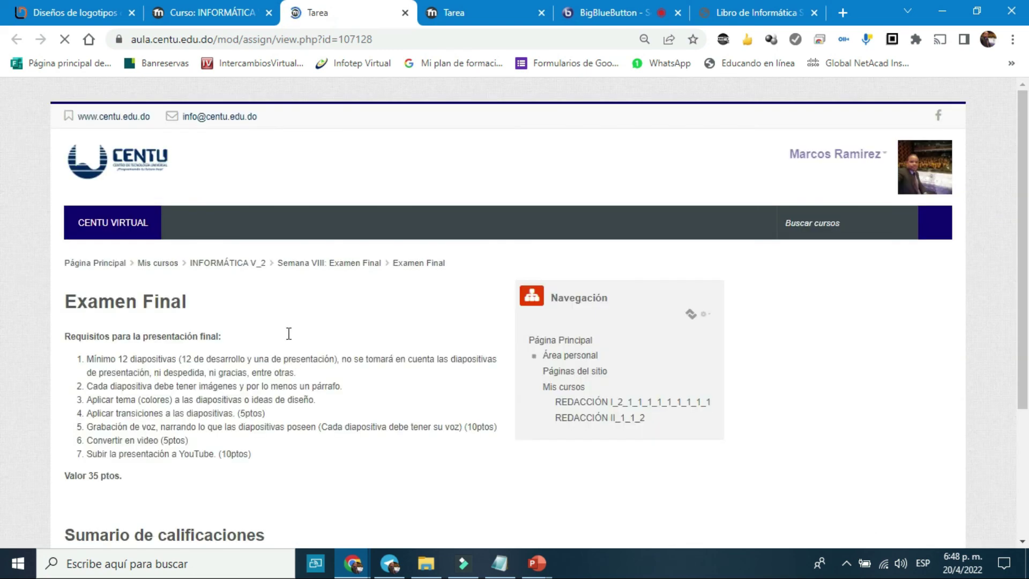
scroll(277, 299, "down", 1)
scroll(277, 298, "down", 2)
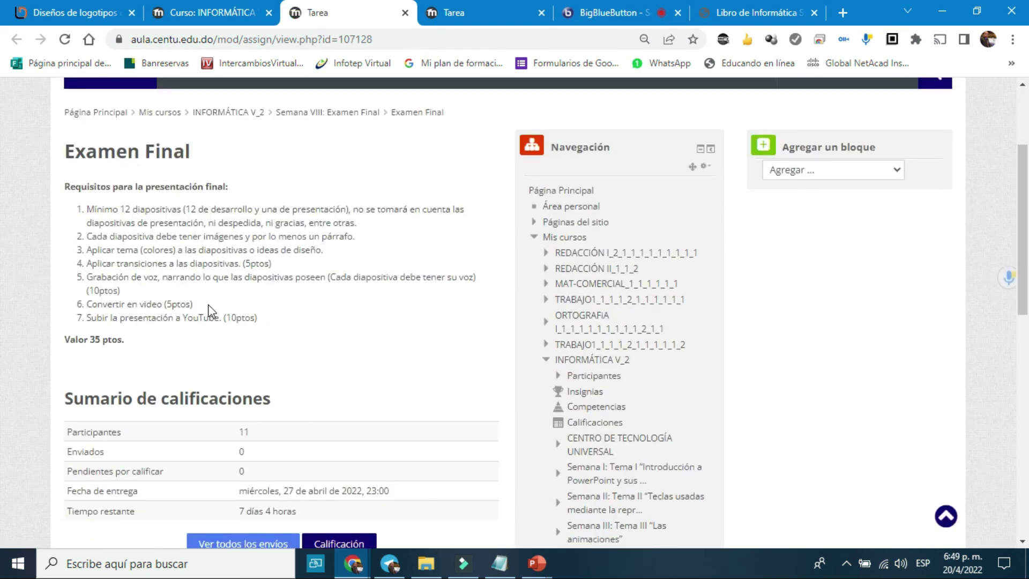
left_click(206, 11)
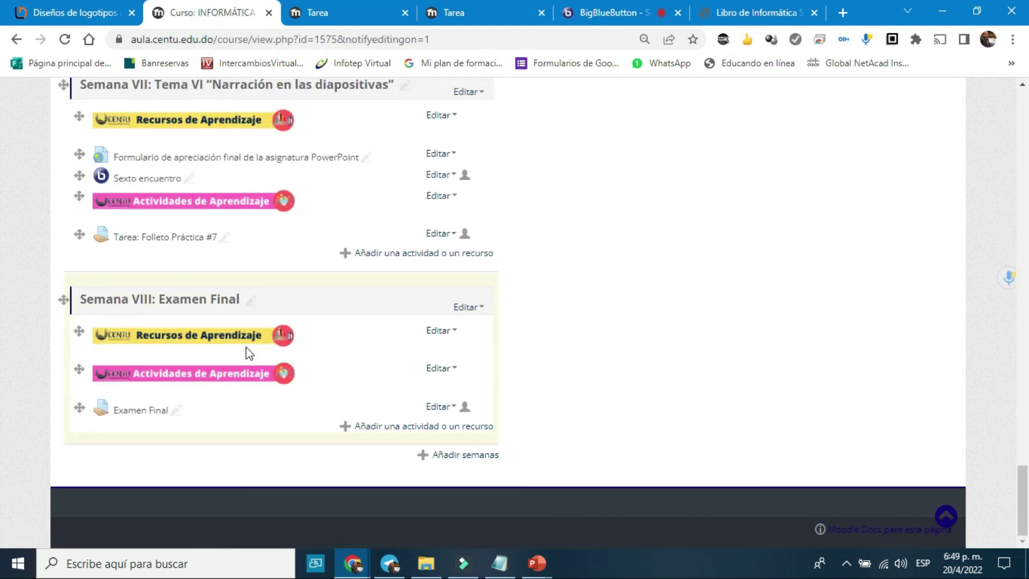